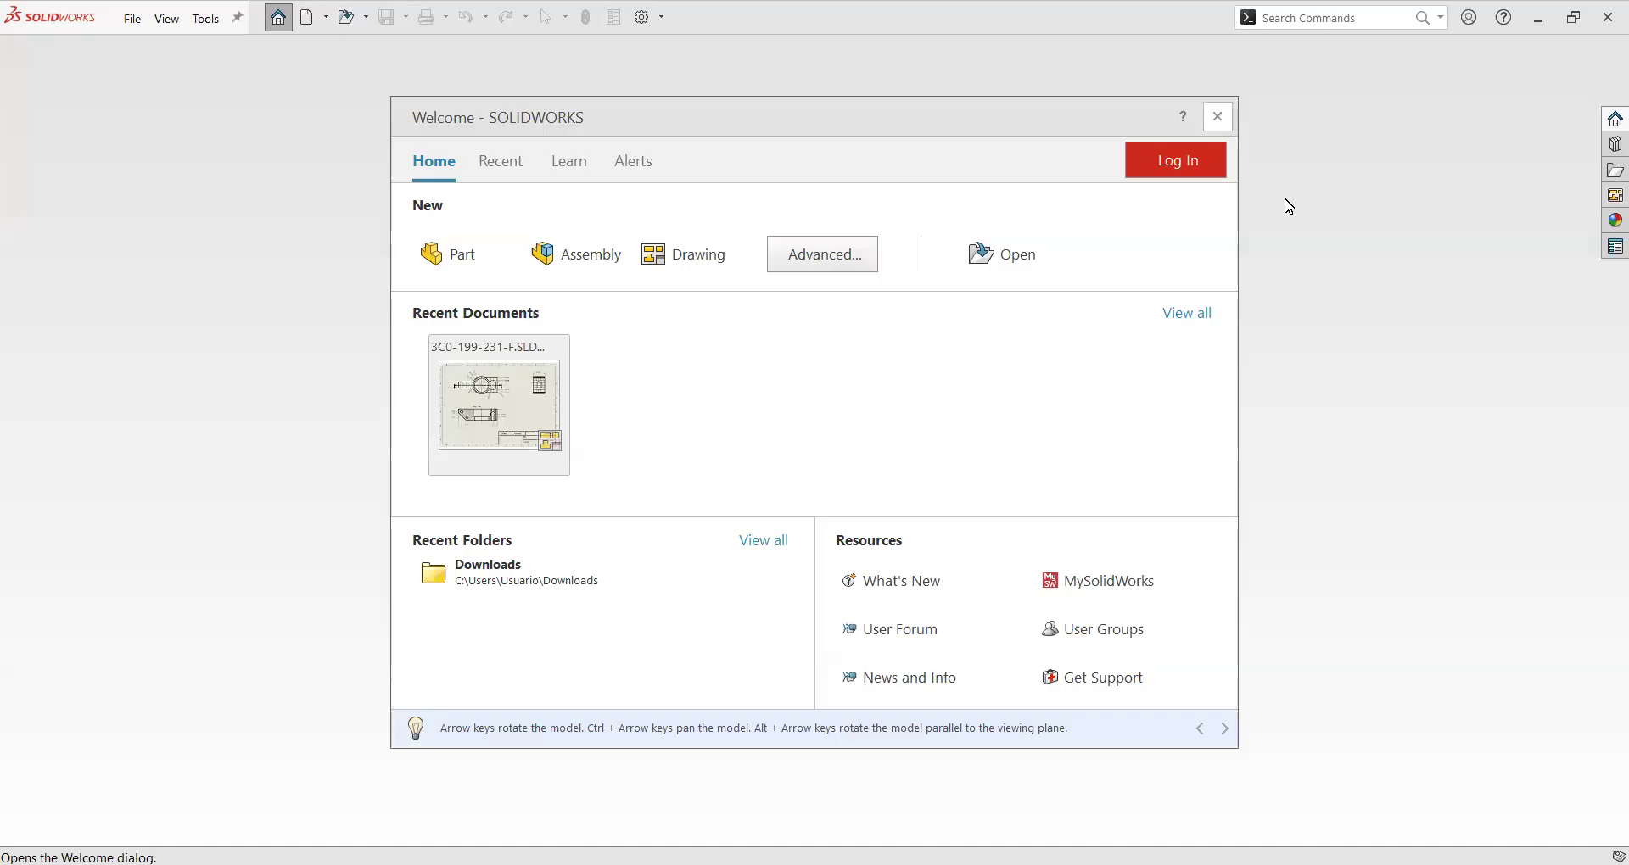
Dismiss the Welcome - SOLIDWORKS start-up window with Esc.
{"action": "key", "text": "Escape"}
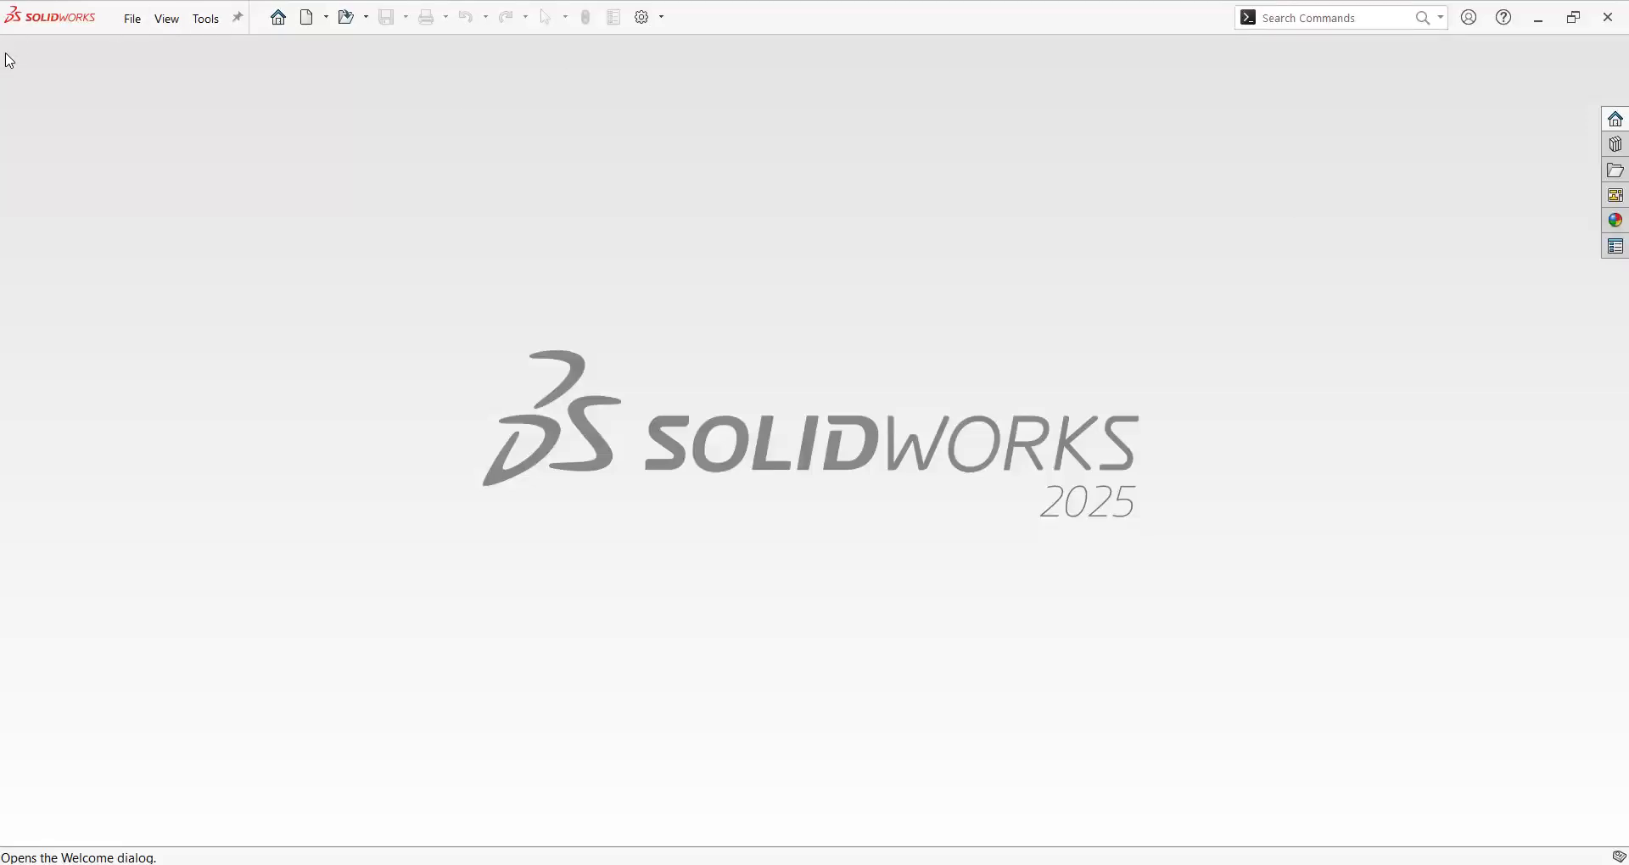
Reopen the Welcome dialog from the Home icon on the top toolbar.
{"action": "left_click", "coordinate": [279, 21]}
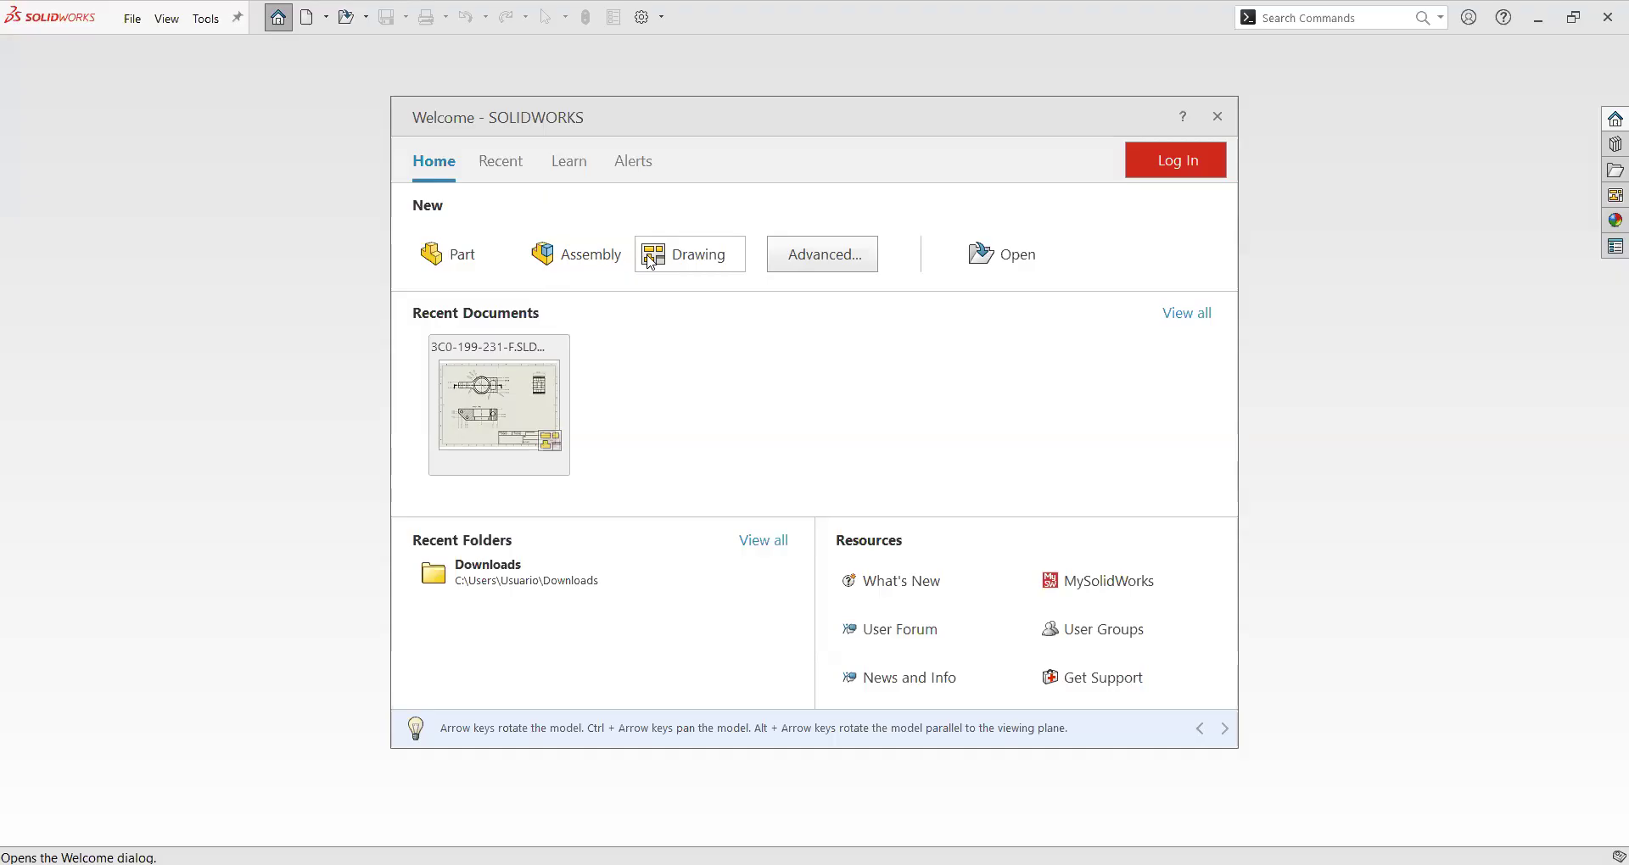
Create a new part, Part2, and start sketch Croquis1 on the Front Plane.
{"action": "left_click", "coordinate": [485, 261]}
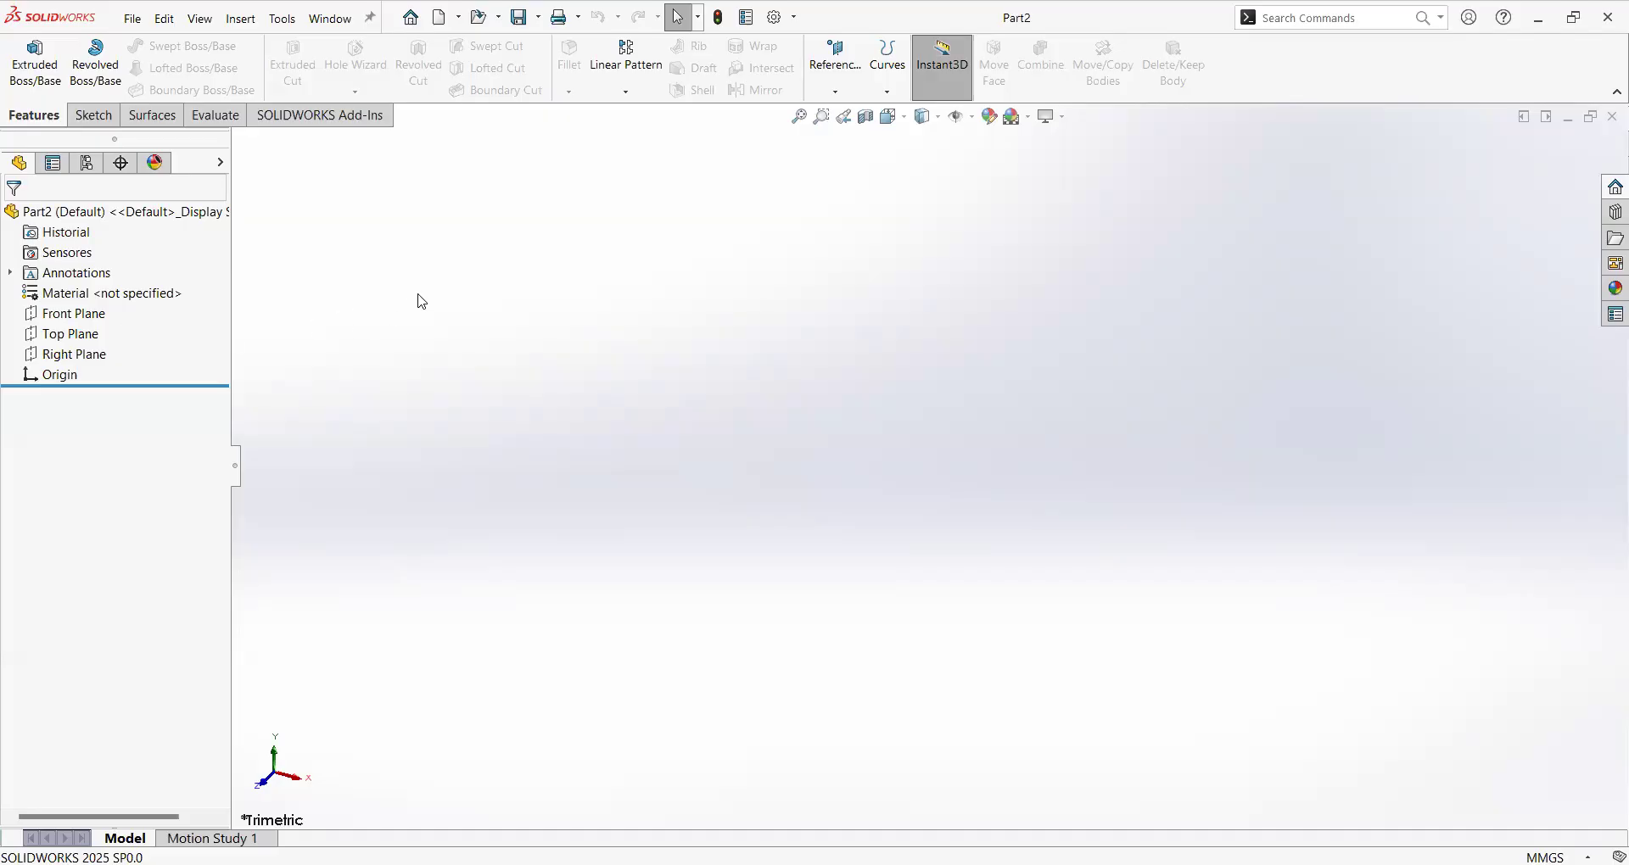
{"action": "left_click", "coordinate": [69, 319]}
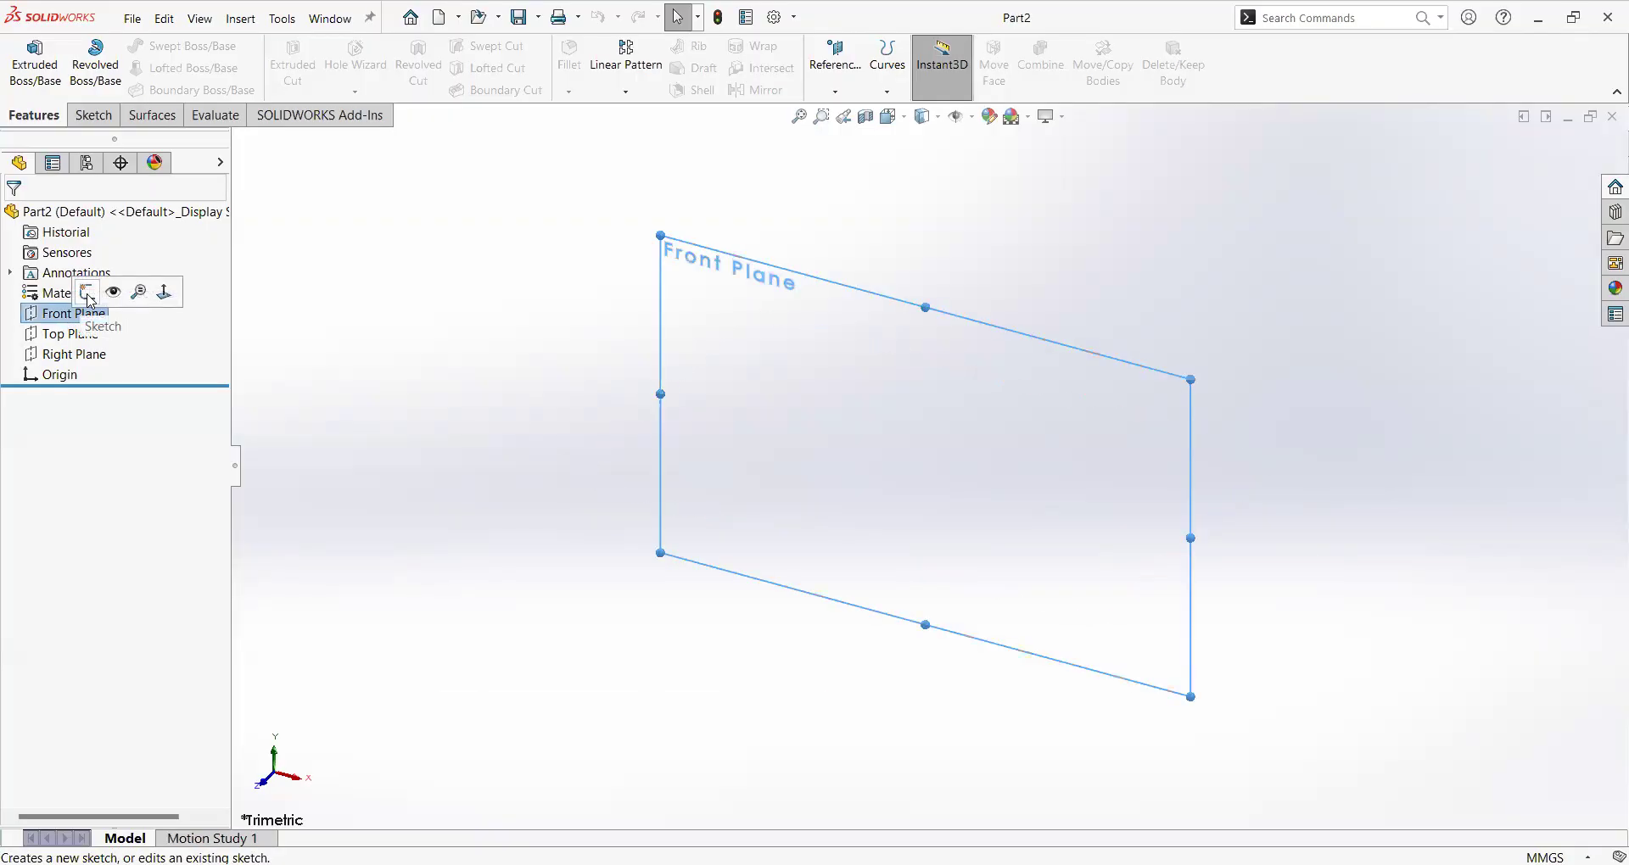
{"action": "left_click", "coordinate": [88, 294]}
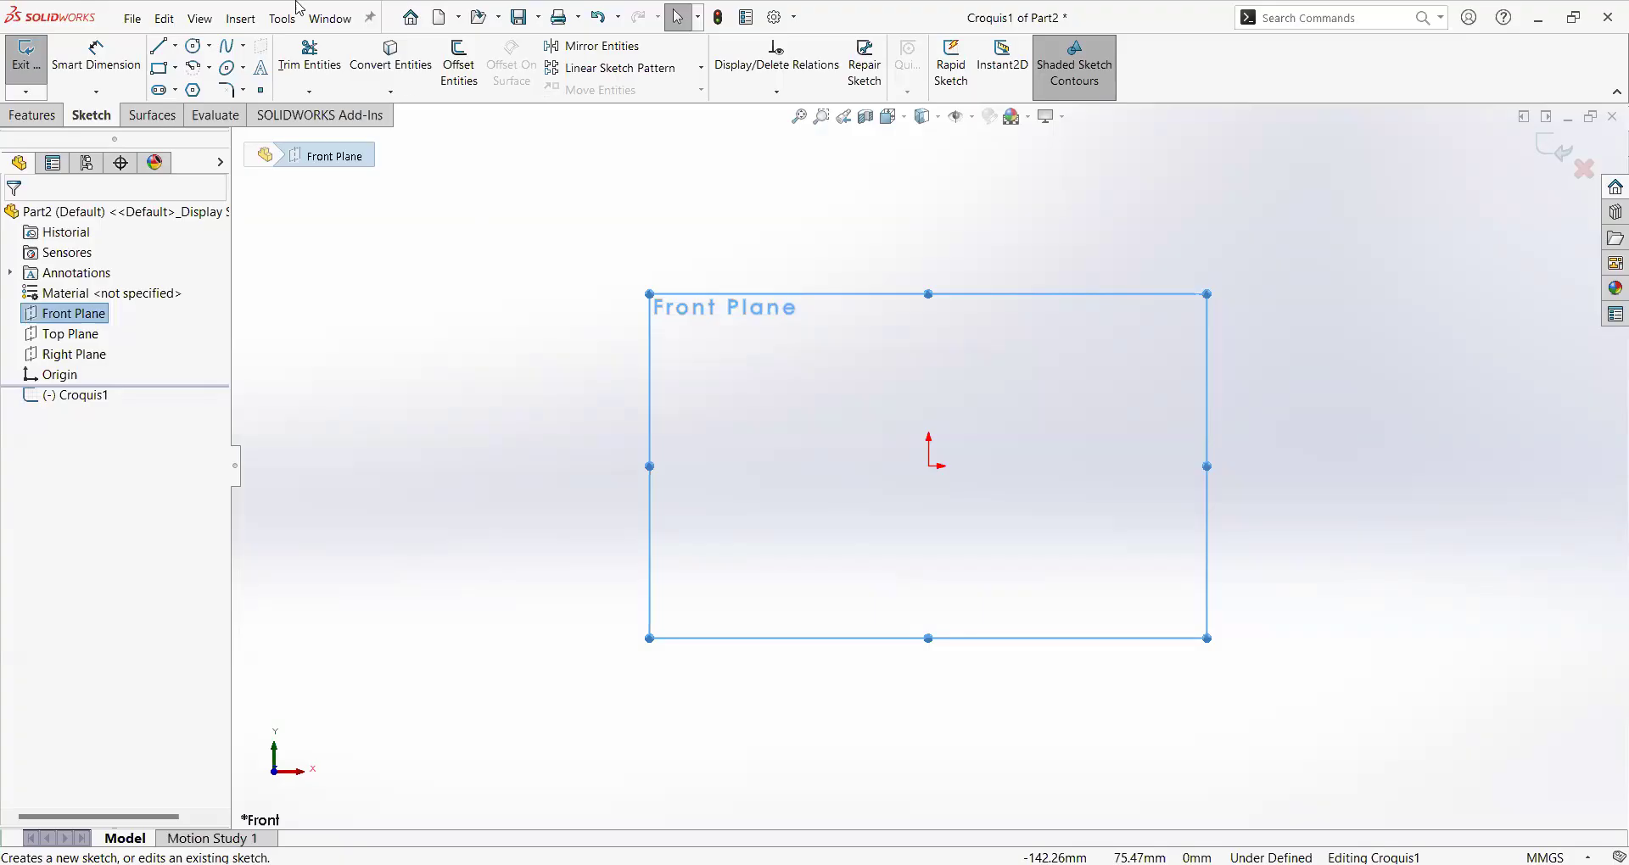
Draw a center rectangle at the origin, 80 mm high and 150 mm wide.
{"action": "left_click", "coordinate": [176, 70]}
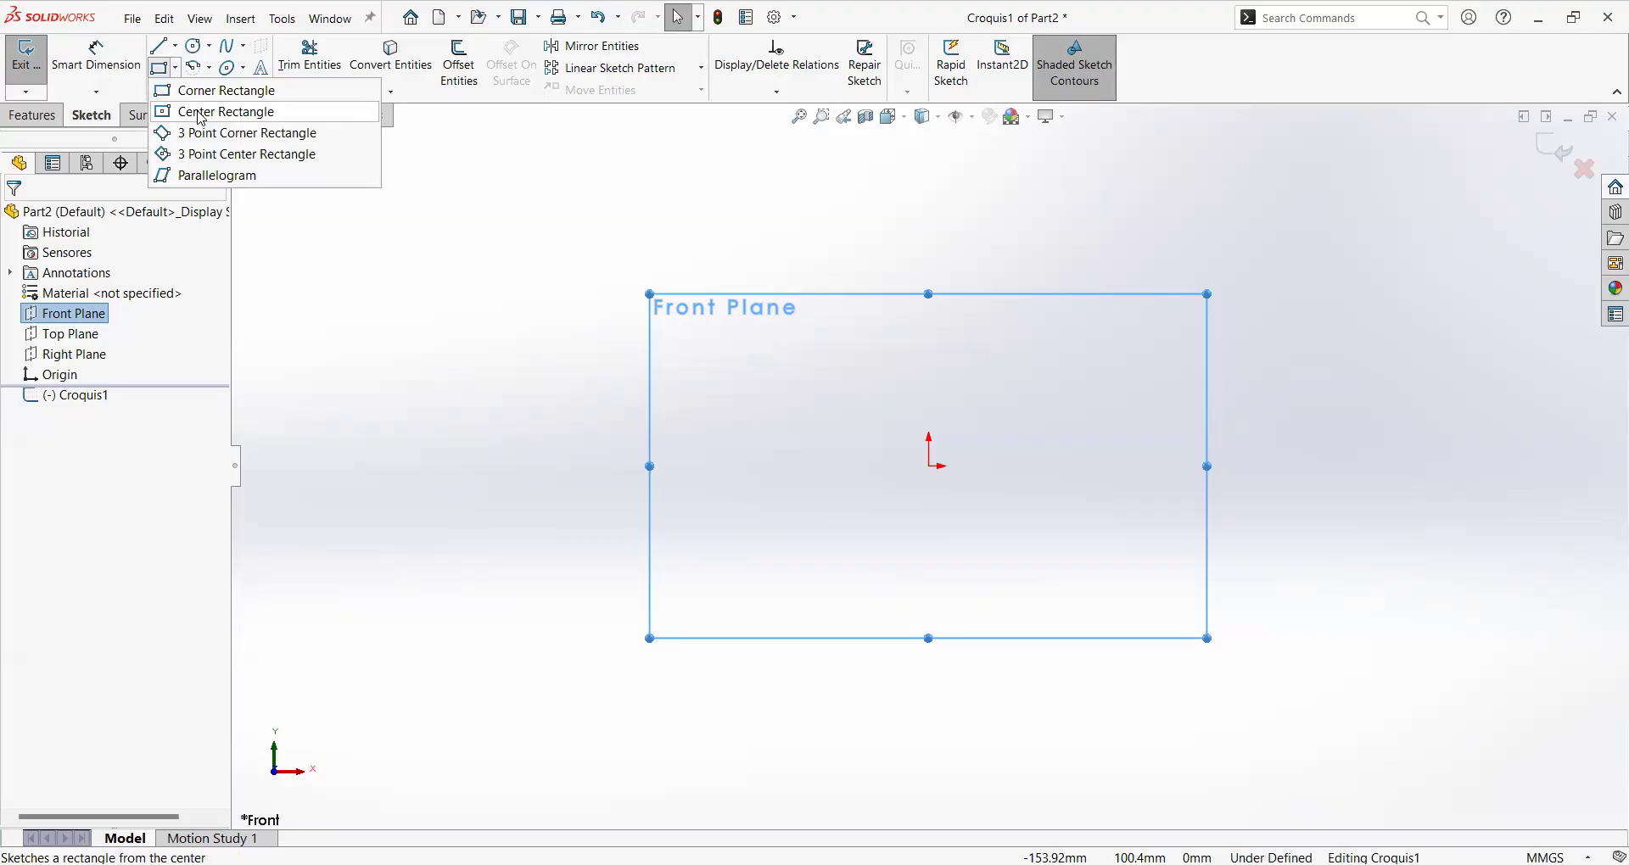
{"action": "left_click", "coordinate": [202, 113]}
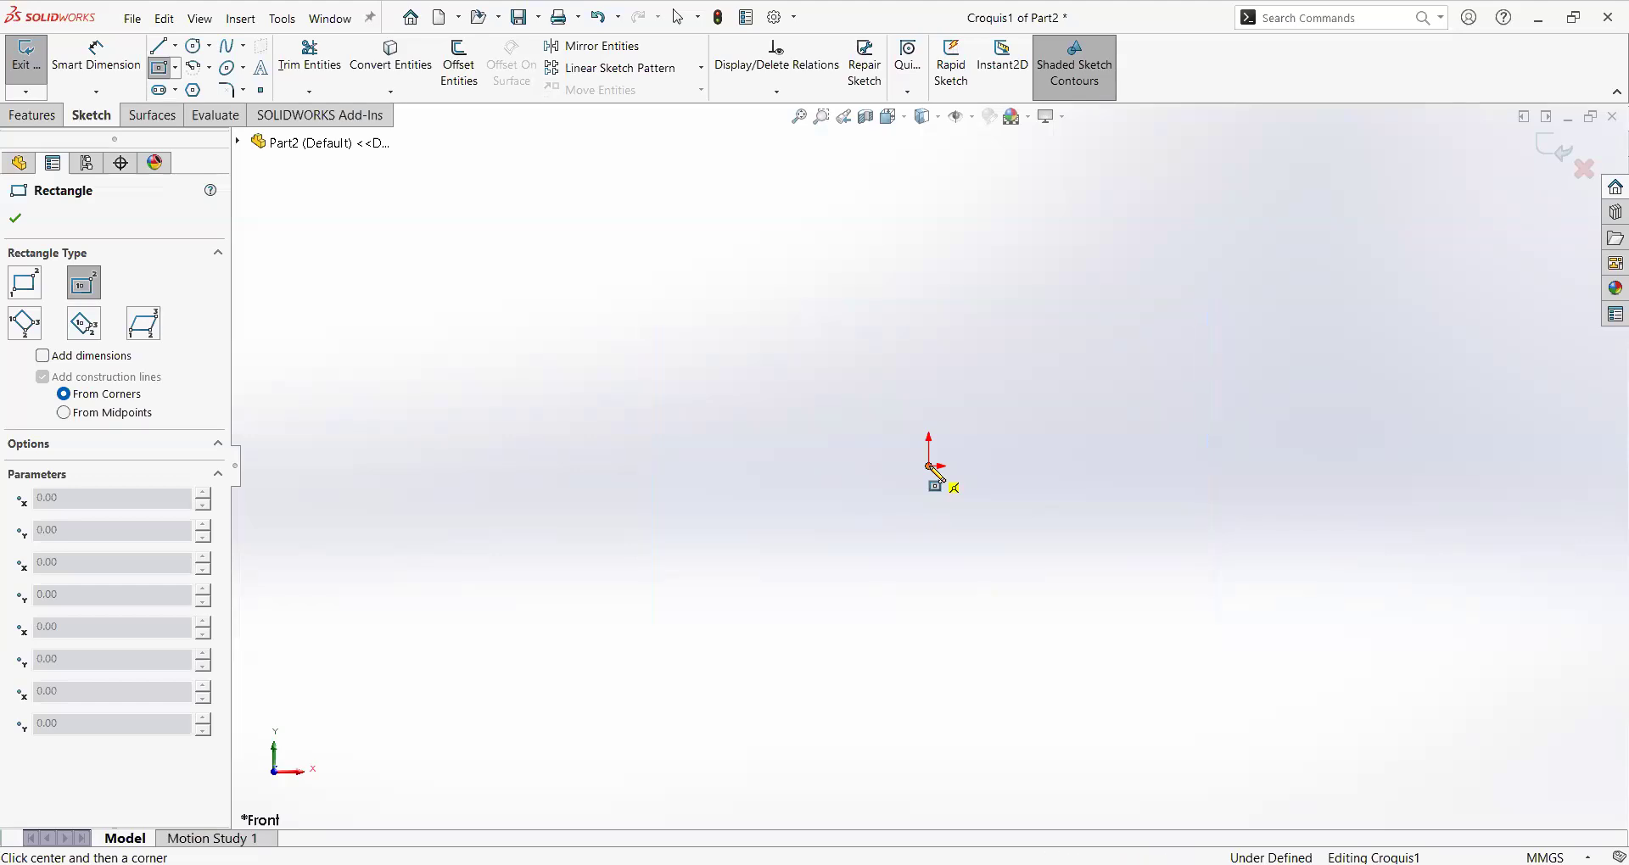
{"action": "left_click", "coordinate": [933, 467]}
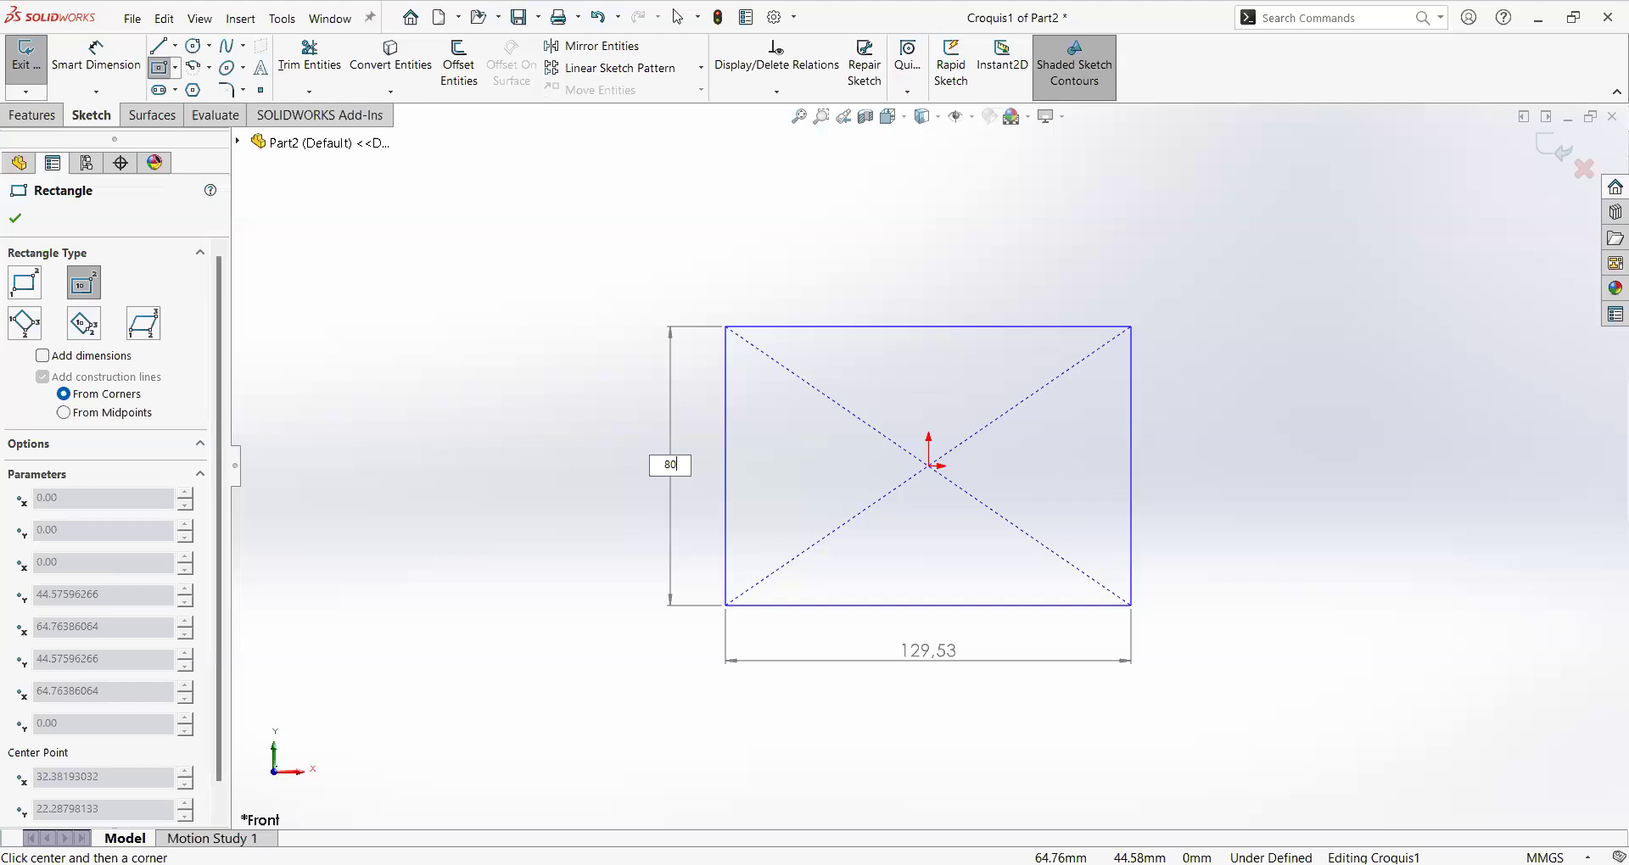
{"action": "key", "text": "Tab"}
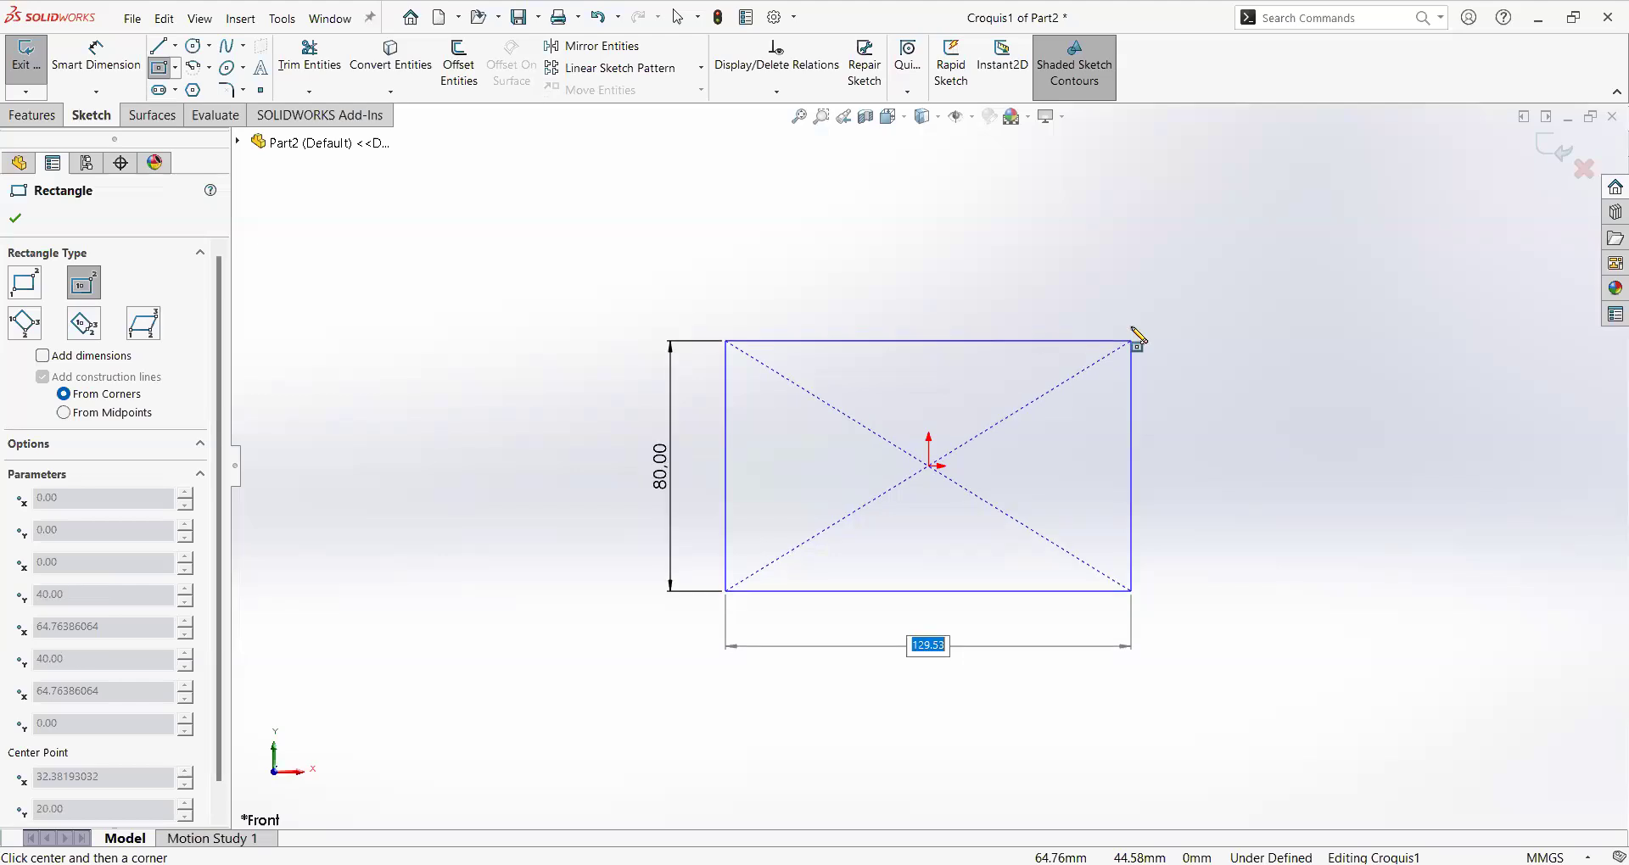
{"action": "type", "text": "150"}
{"action": "key", "text": "Return"}
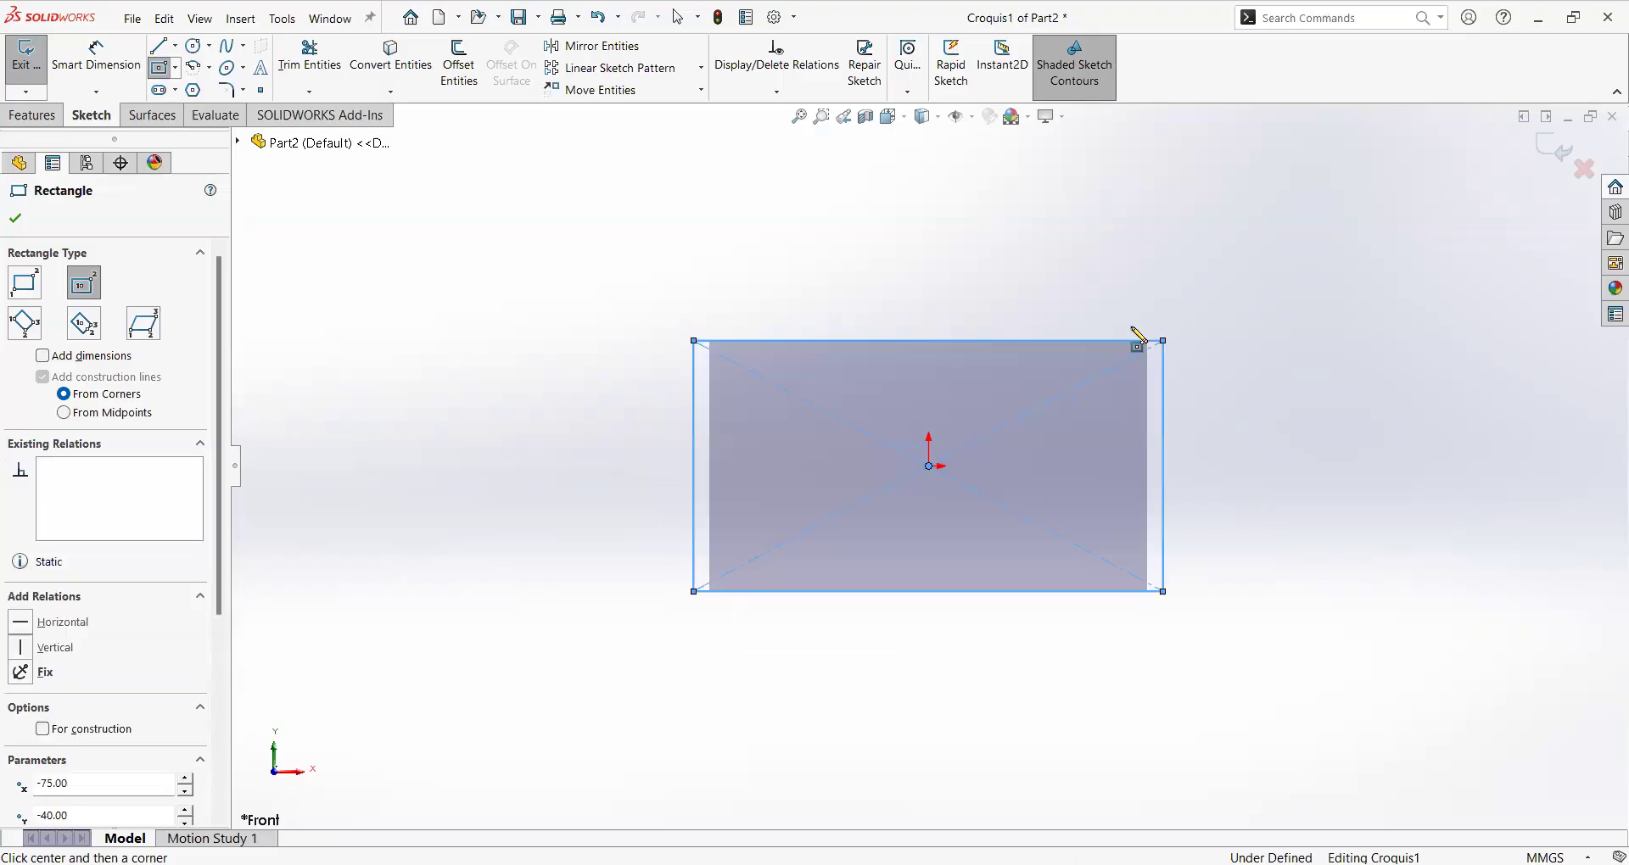
{"action": "key", "text": "z"}
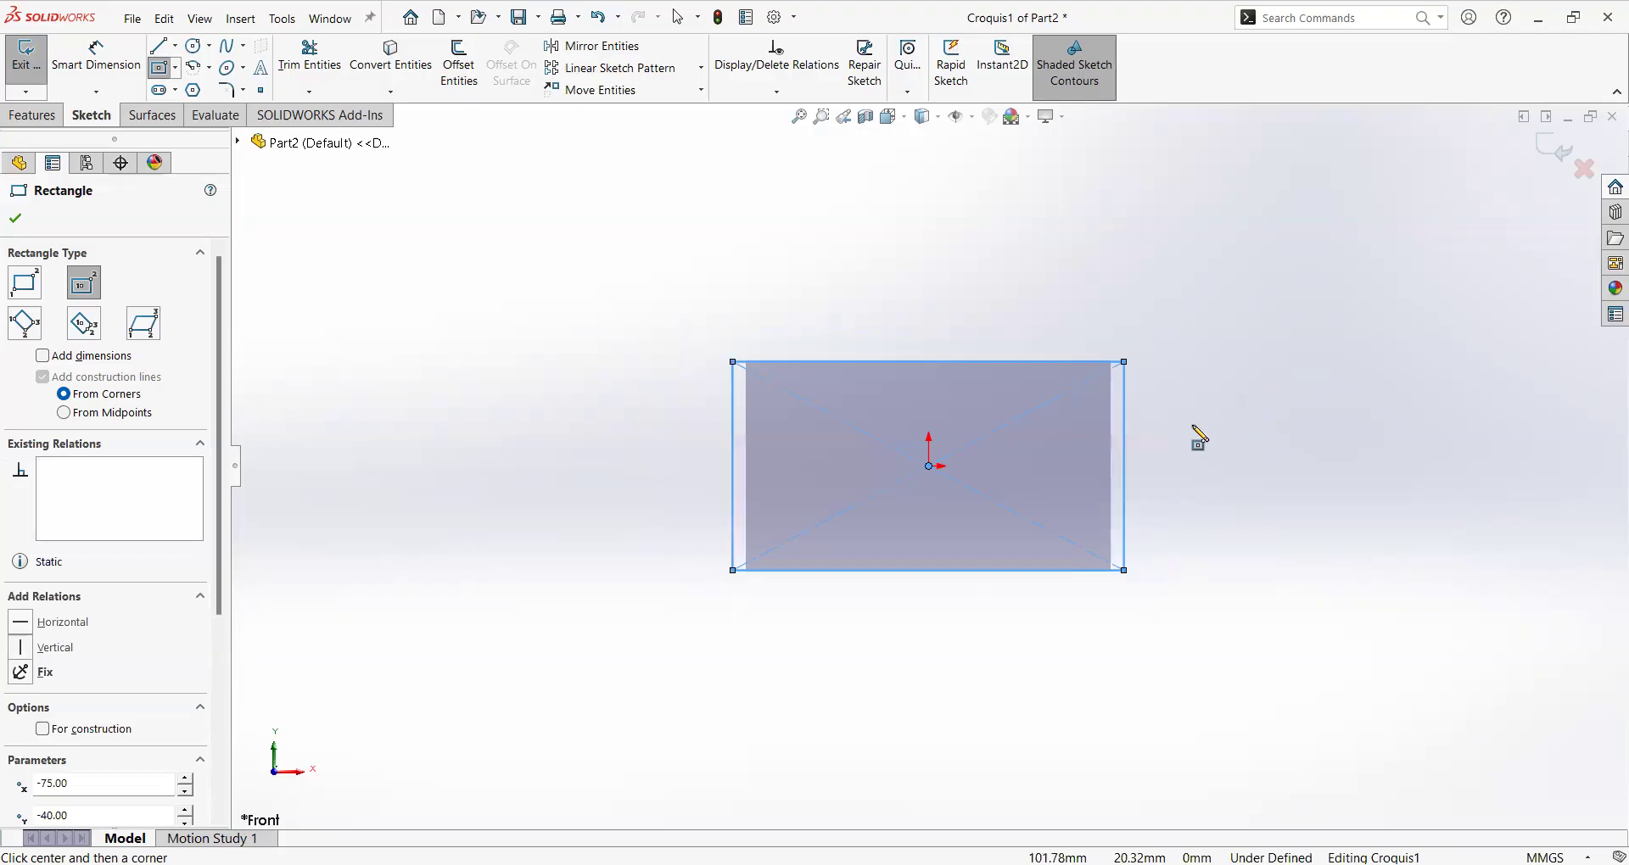
{"action": "scroll", "coordinate": [1199, 437], "scroll_direction": "down", "scroll_amount": 2}
{"action": "key", "text": "Escape"}
{"action": "mouse_move", "coordinate": [1175, 436]}
{"action": "middle_mouse_down"}
{"action": "mouse_move", "coordinate": [908, 434]}
{"action": "mouse_move", "coordinate": [765, 384]}
{"action": "middle_mouse_up"}
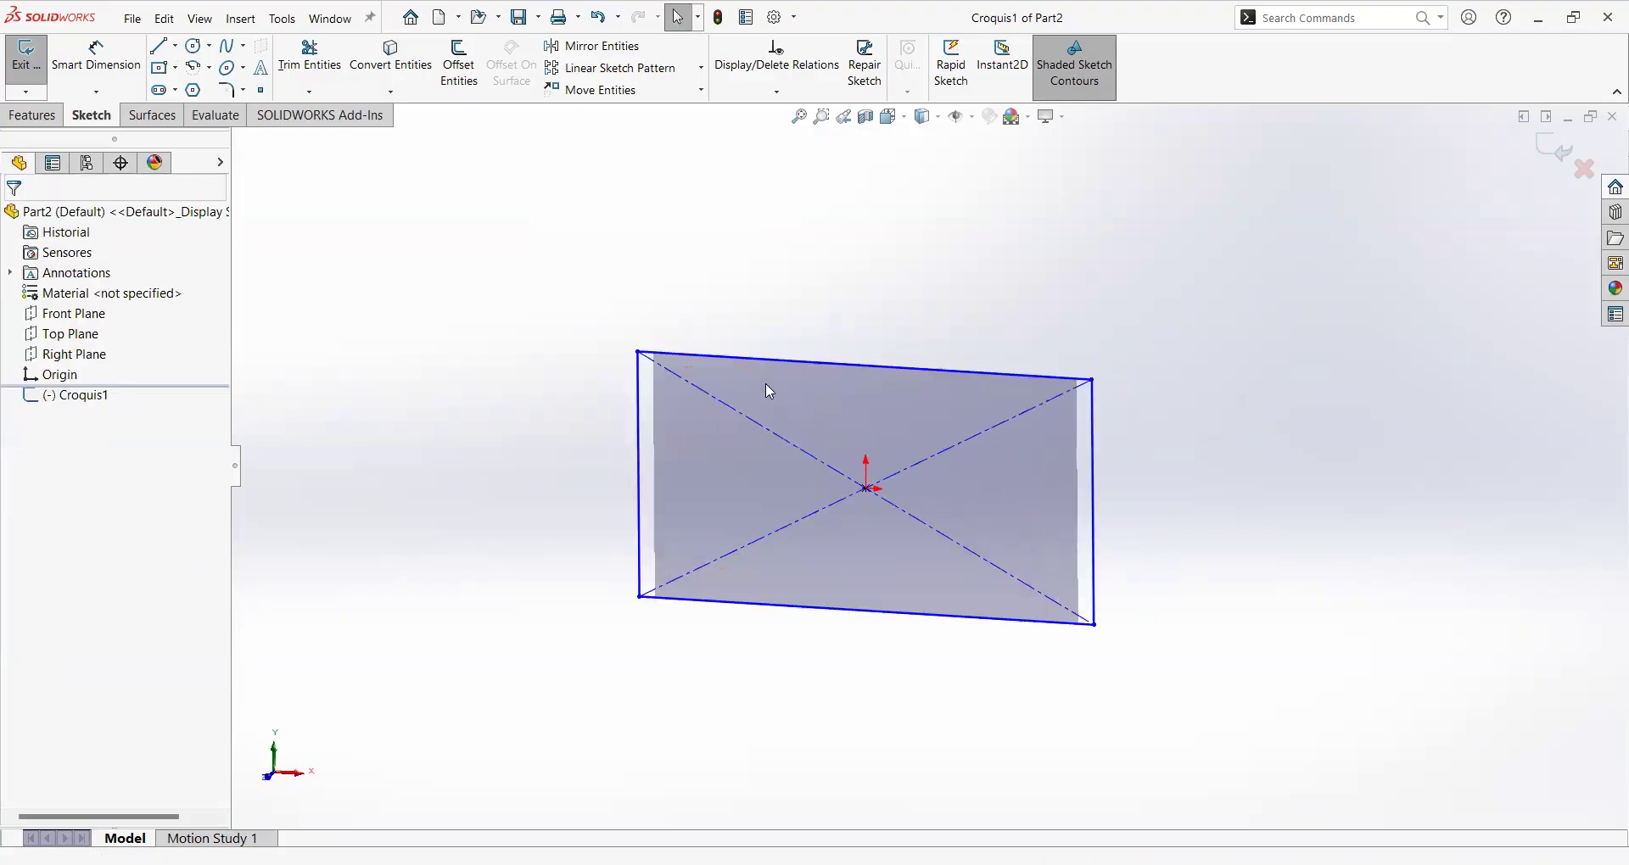
Add a 150 width Smart Dimension to the rectangle's top edge.
{"action": "left_click", "coordinate": [644, 381]}
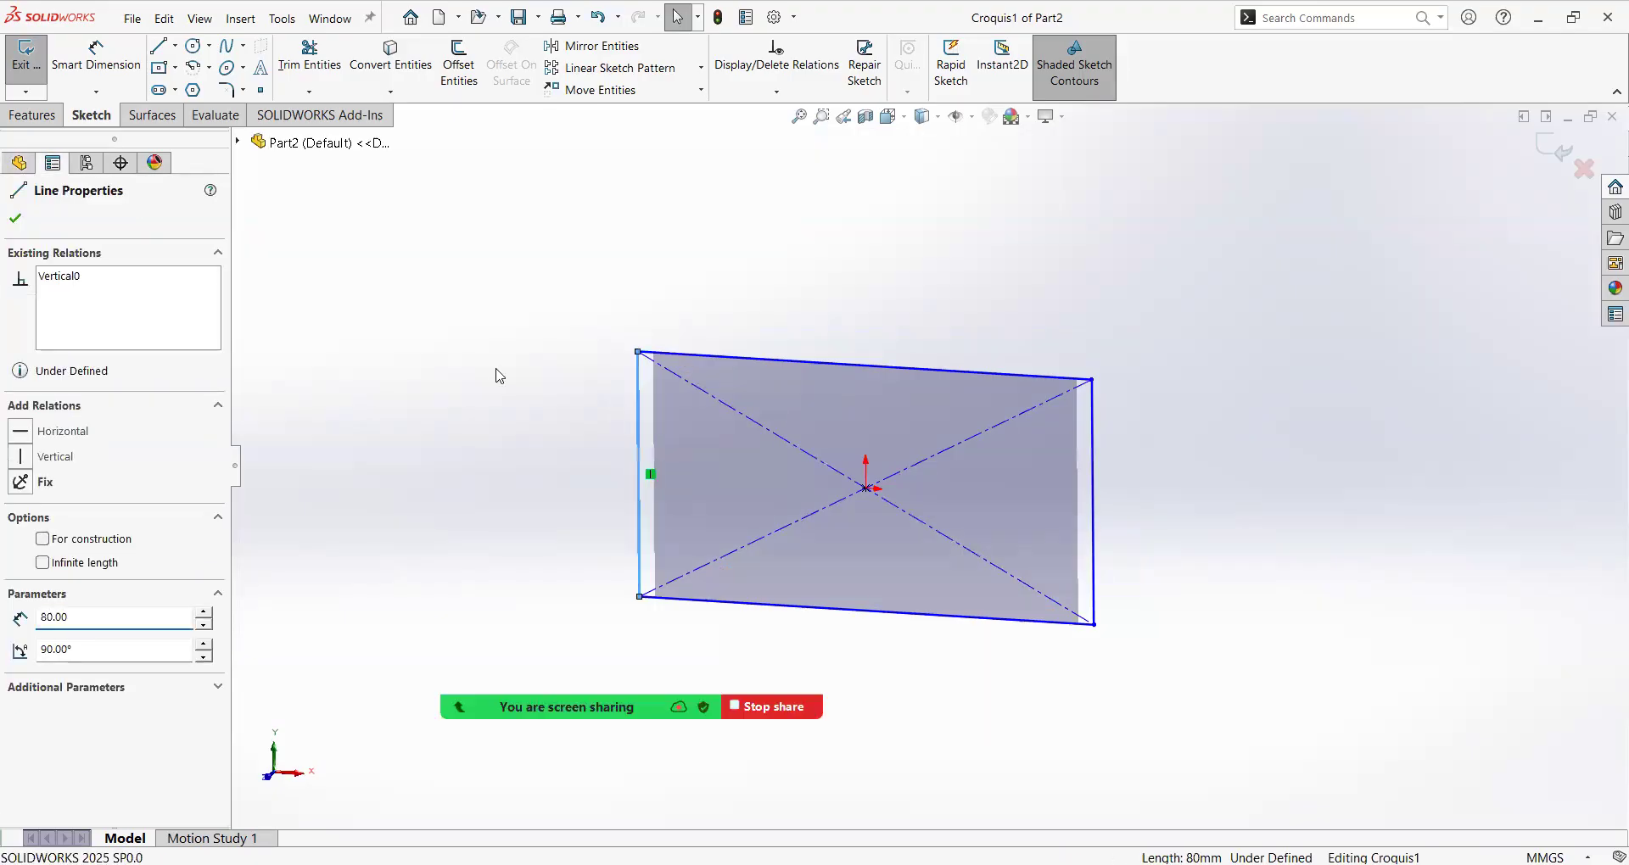
{"action": "left_click", "coordinate": [497, 373]}
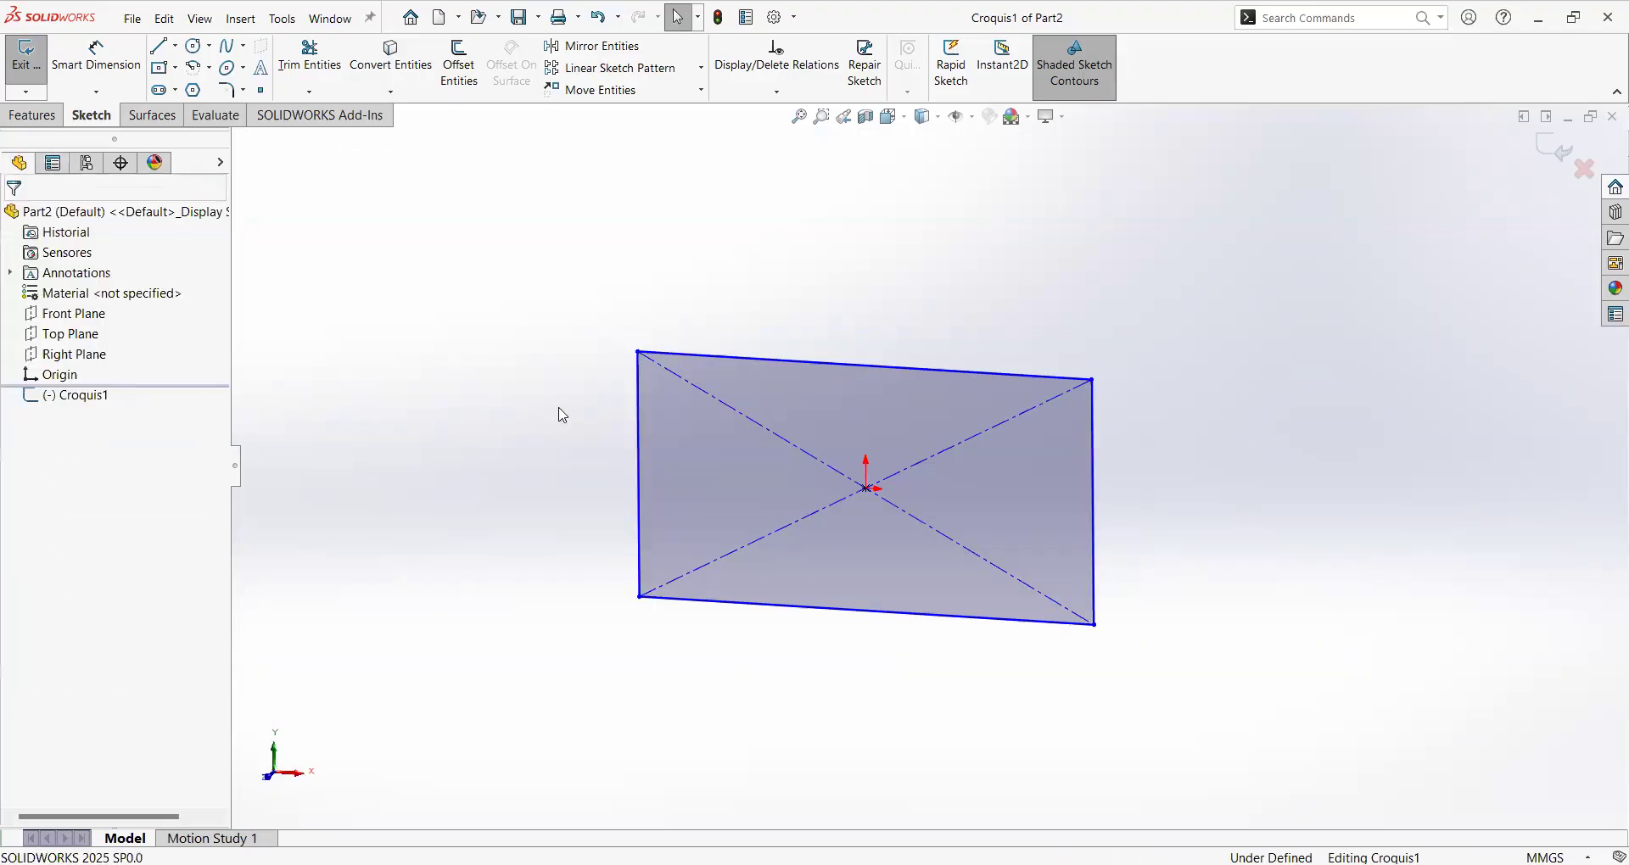
{"action": "left_click", "coordinate": [99, 77]}
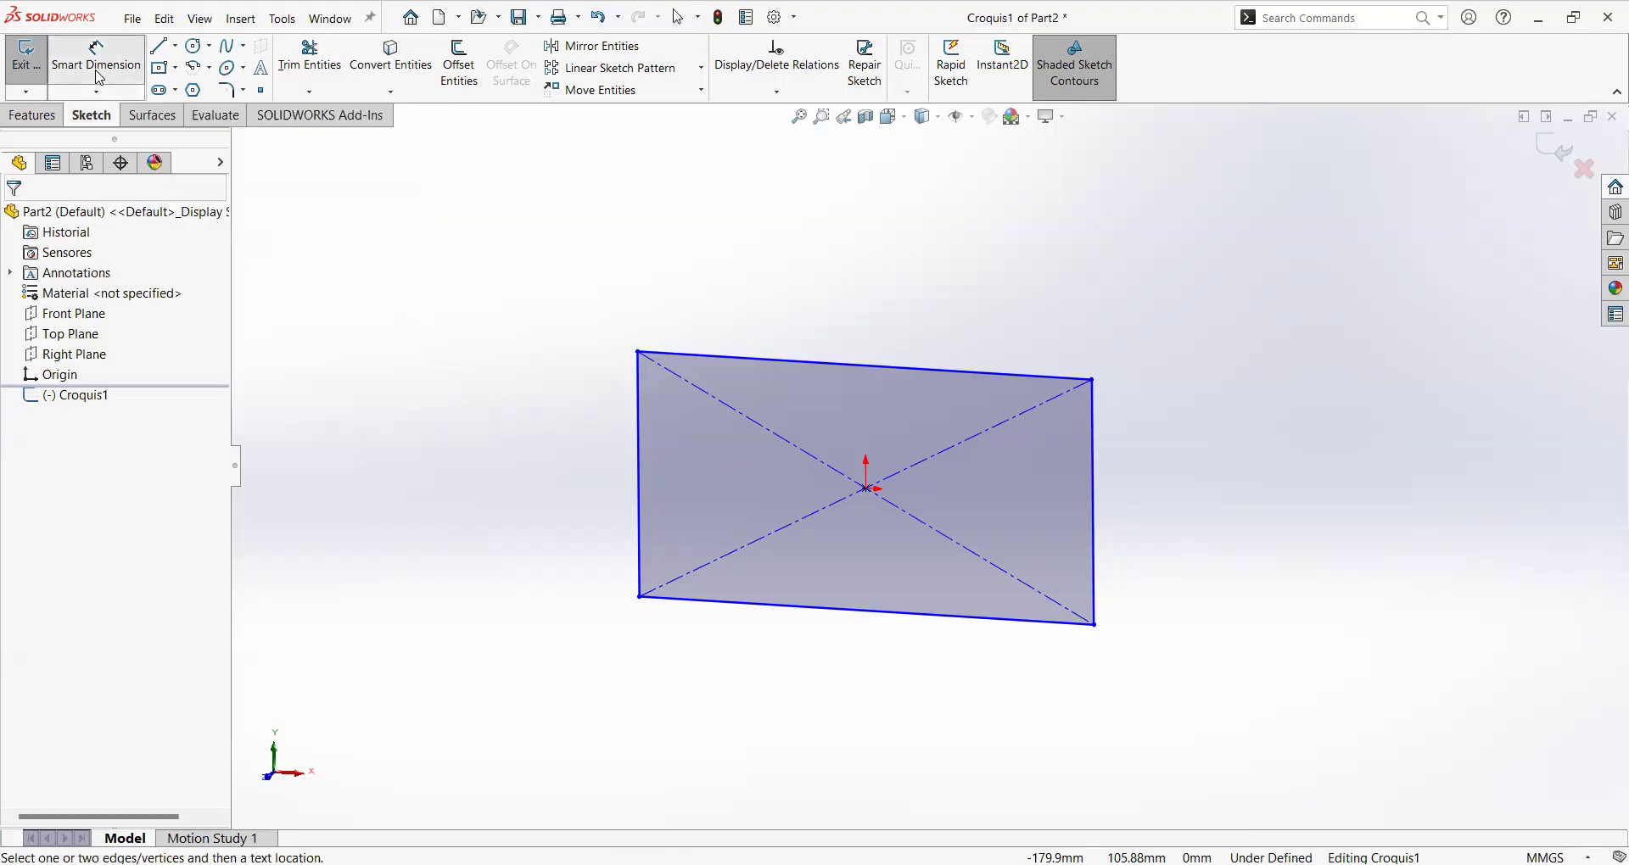
{"action": "left_click", "coordinate": [719, 358]}
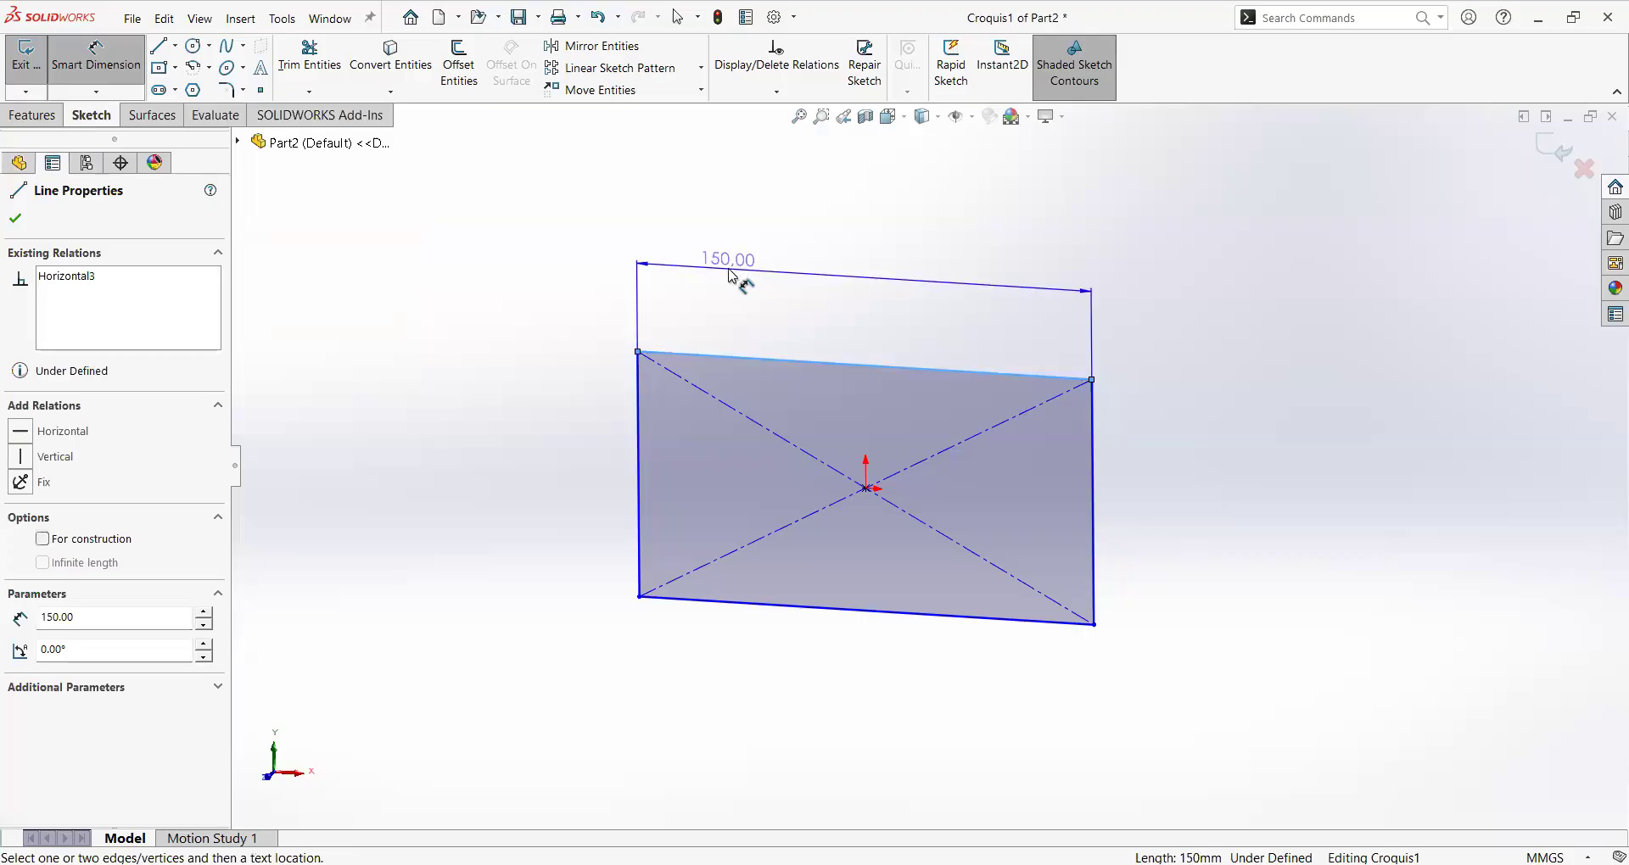
{"action": "left_click", "coordinate": [737, 282]}
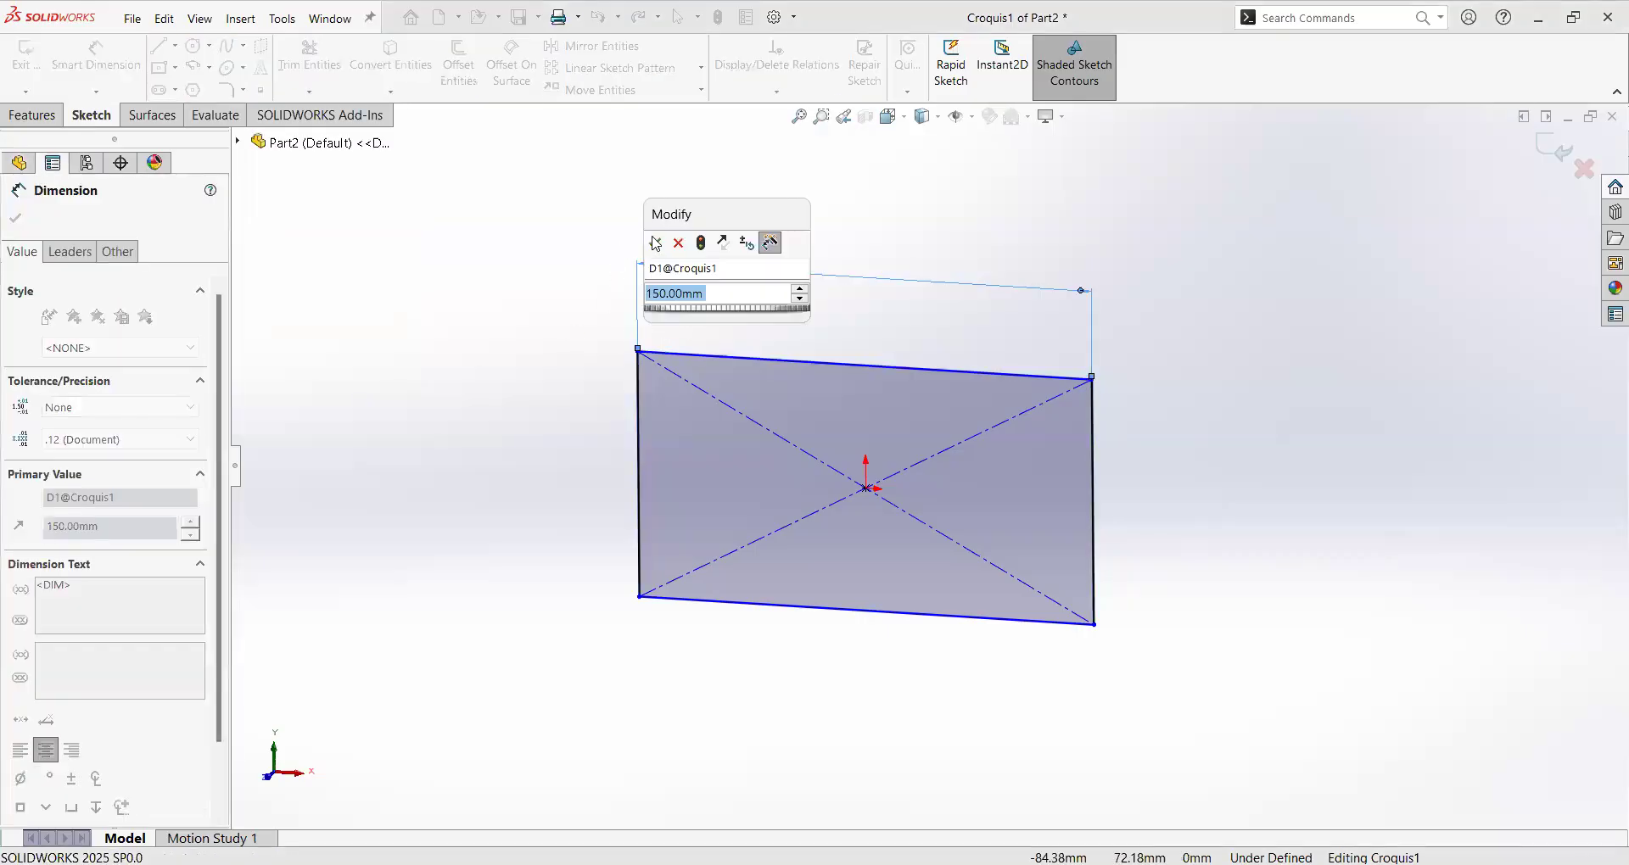
{"action": "key", "text": "Return"}
Add an 80 height dimension to the left edge, fully defining the sketch.
{"action": "left_click", "coordinate": [643, 416]}
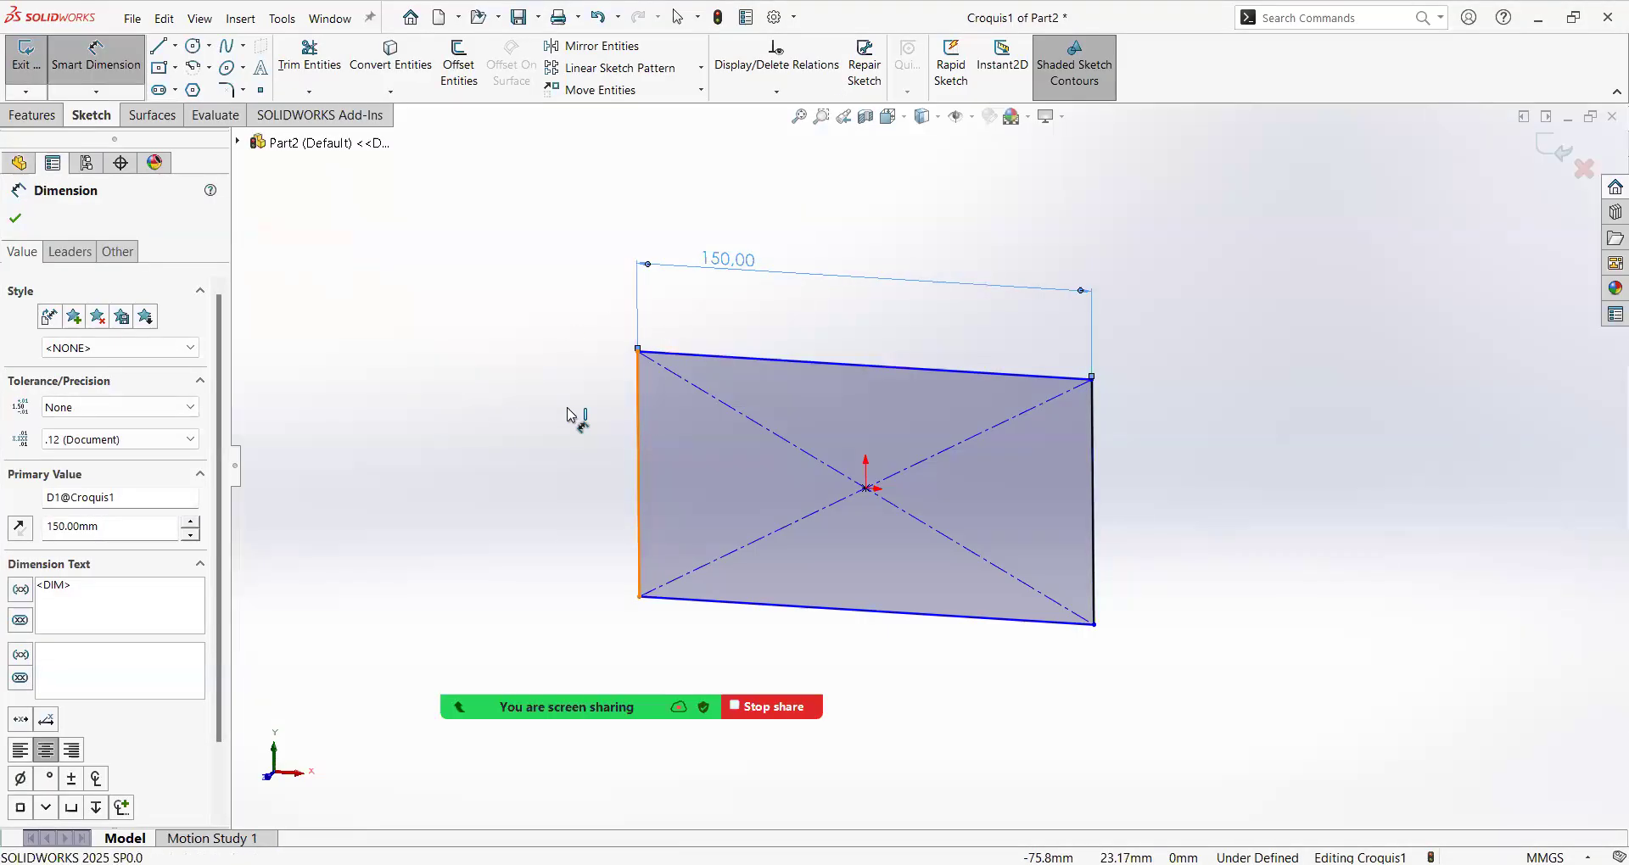
{"action": "left_click", "coordinate": [583, 378]}
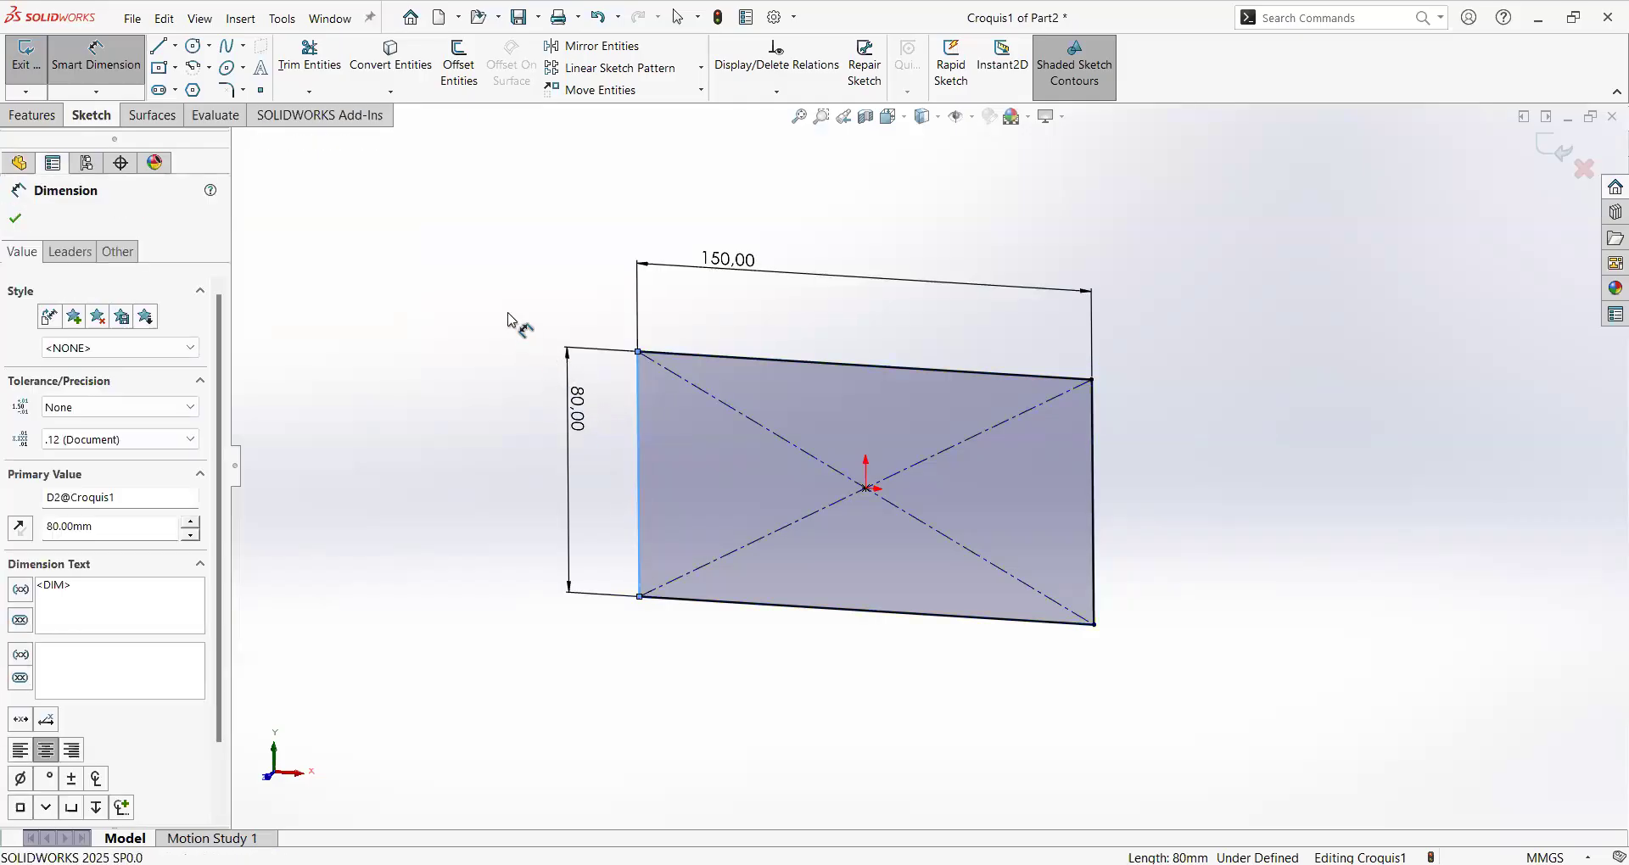
{"action": "left_click", "coordinate": [494, 386]}
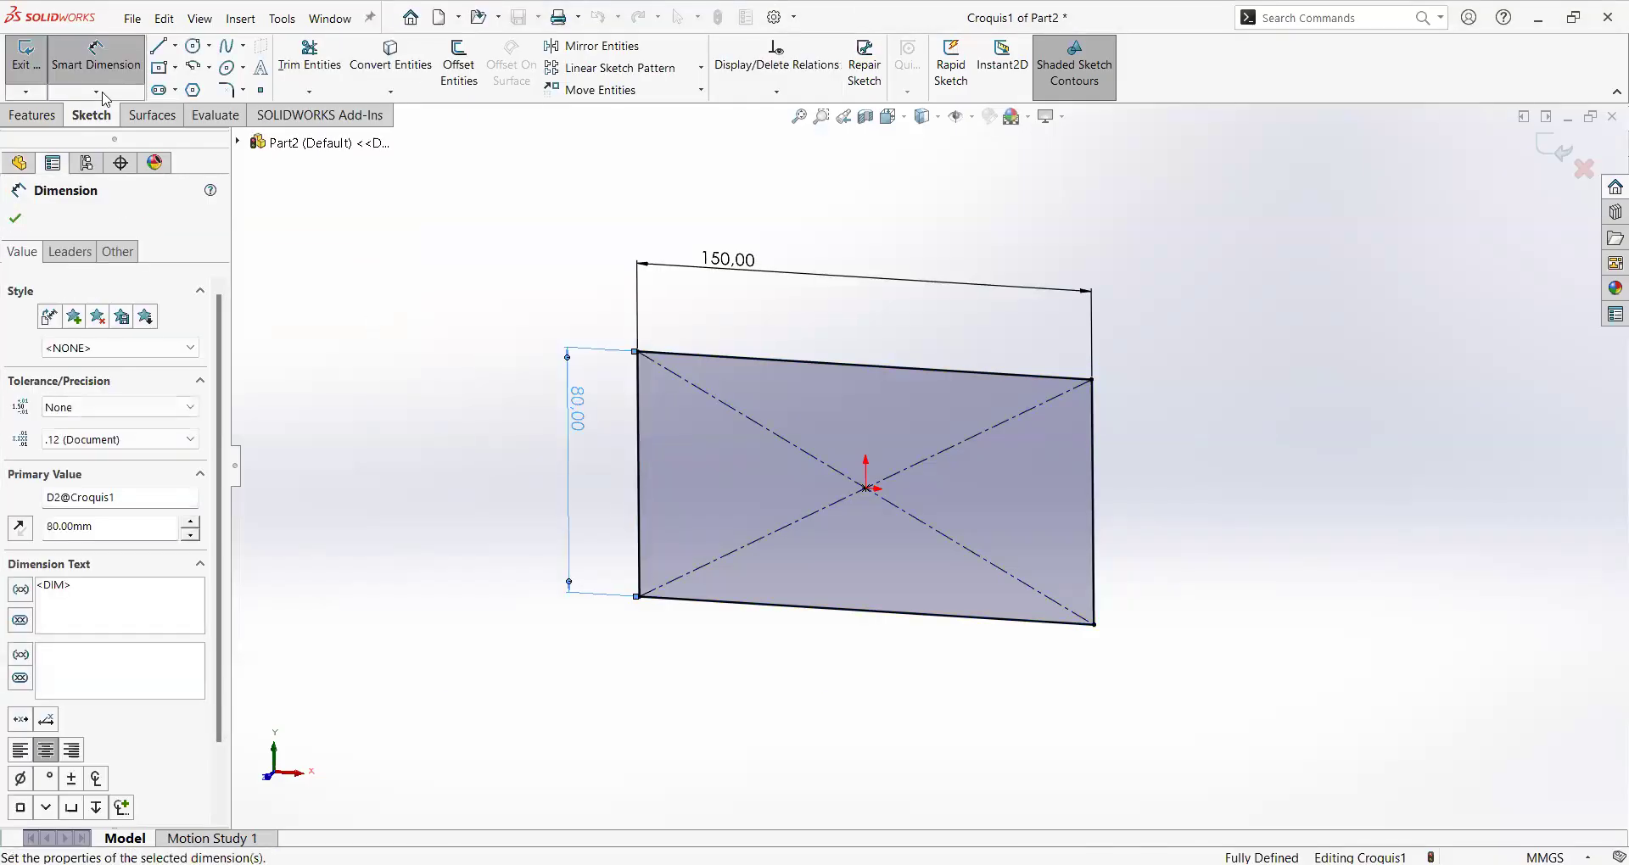
{"action": "left_click", "coordinate": [101, 93]}
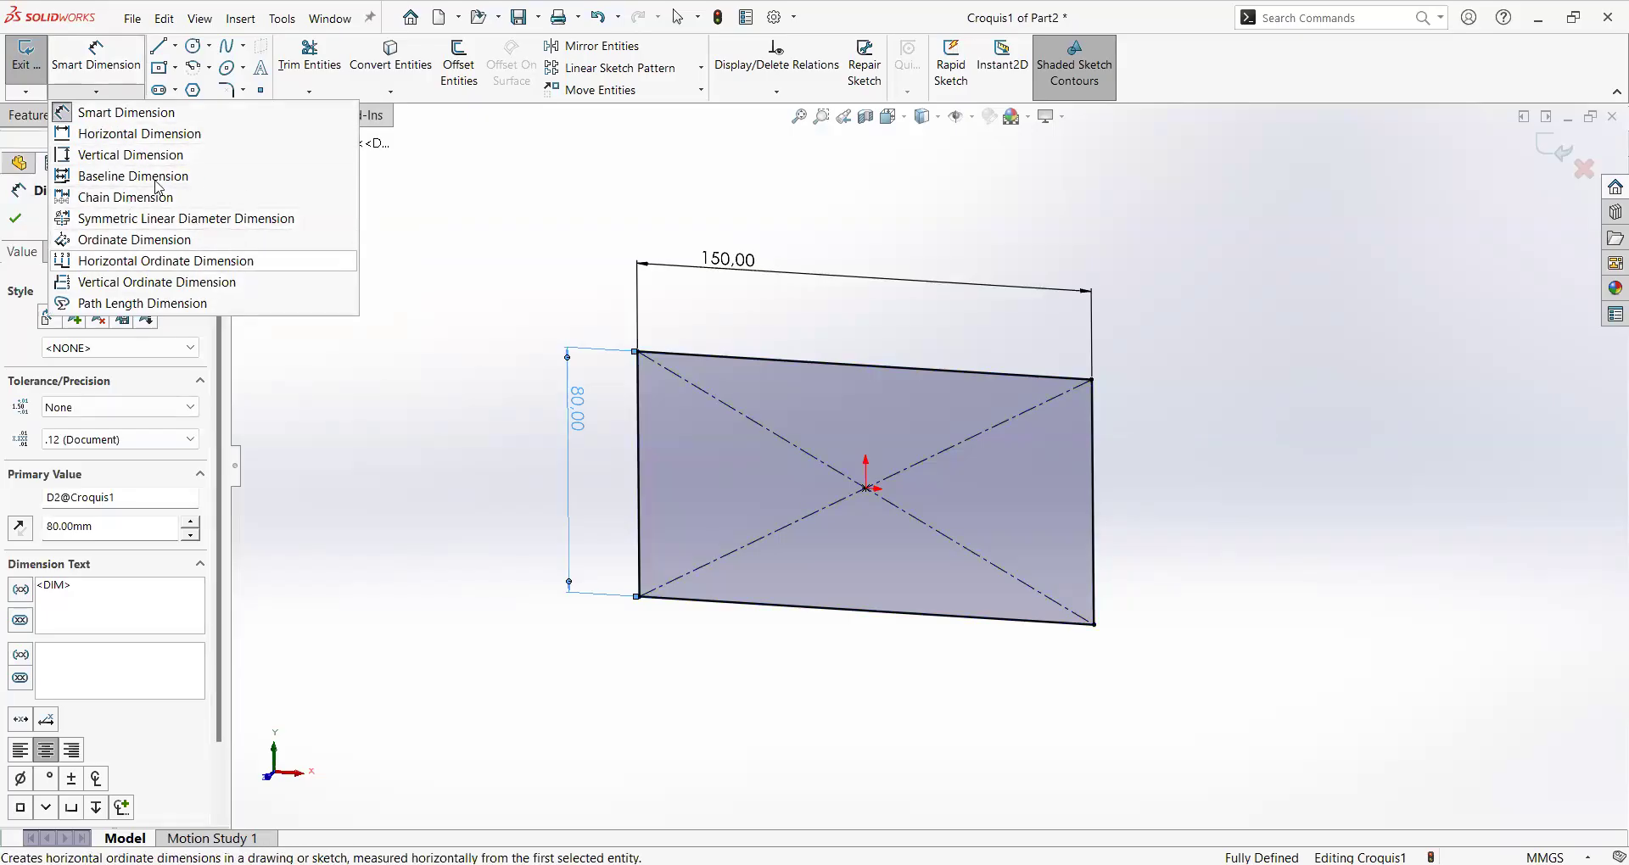
{"action": "left_click", "coordinate": [174, 67]}
{"action": "left_click", "coordinate": [429, 309]}
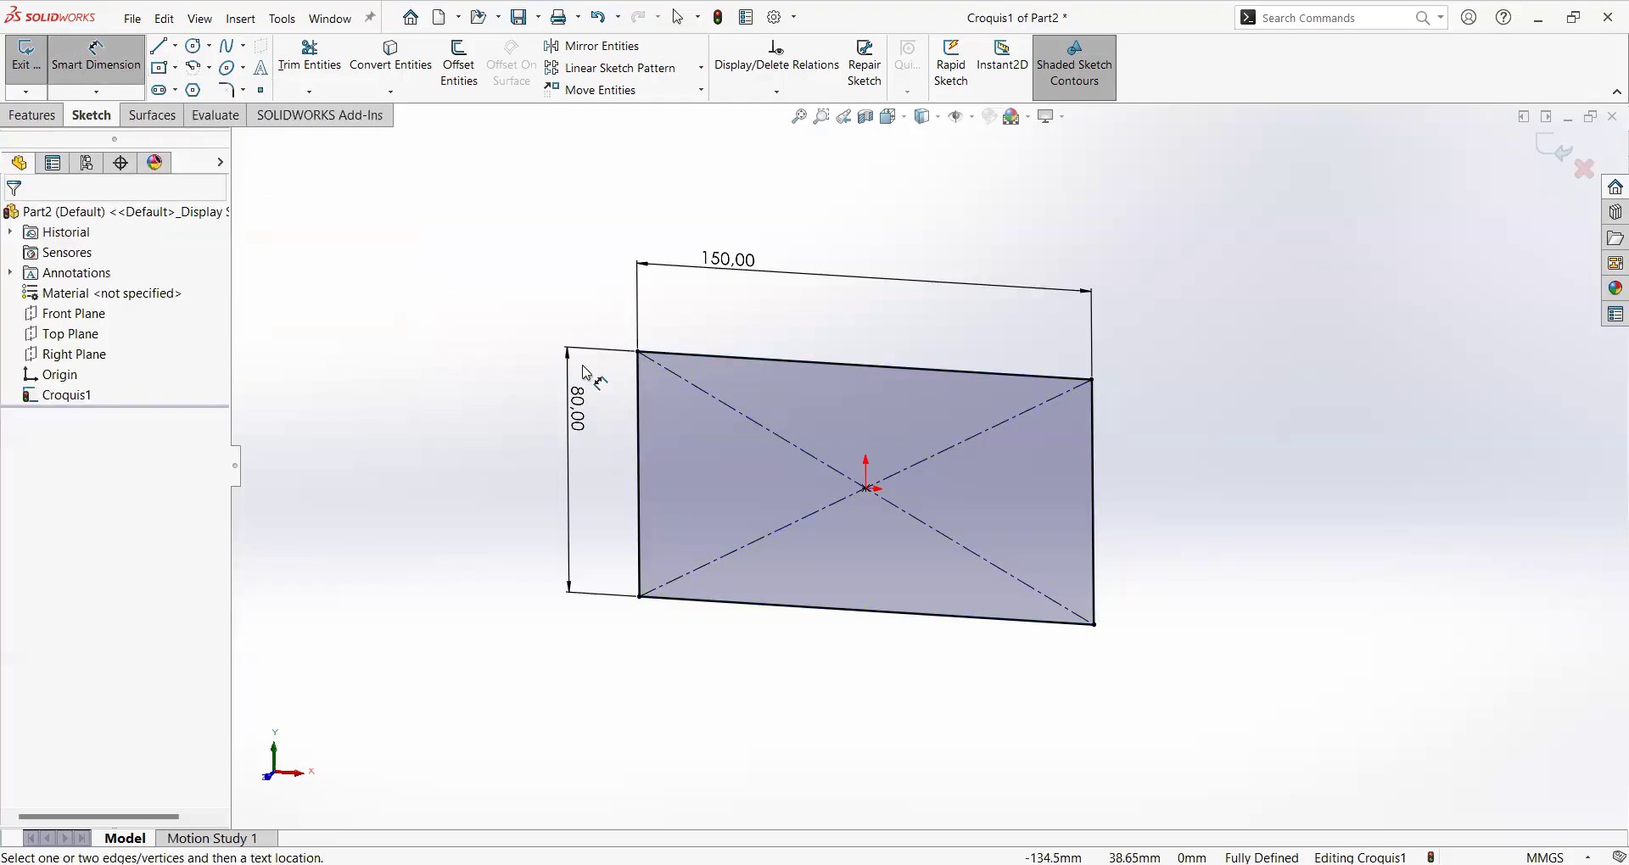
{"action": "scroll", "coordinate": [775, 448], "scroll_direction": "up", "scroll_amount": 2}
{"action": "scroll", "coordinate": [855, 475], "scroll_direction": "down", "scroll_amount": 4}
{"action": "scroll", "coordinate": [855, 487], "scroll_direction": "up", "scroll_amount": 2}
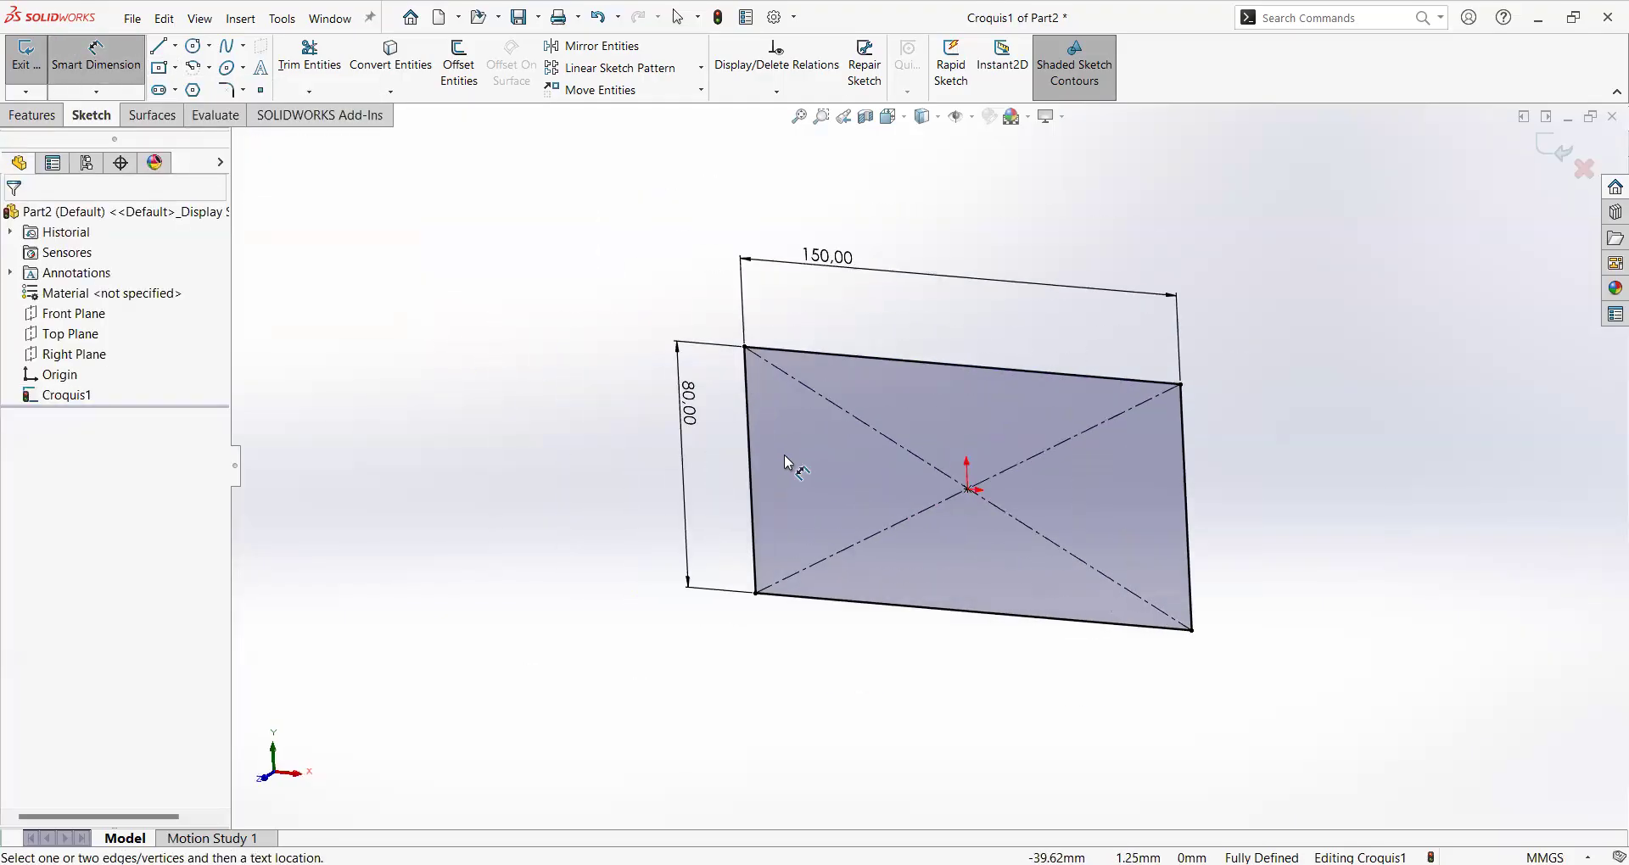
{"action": "key", "text": "Escape"}
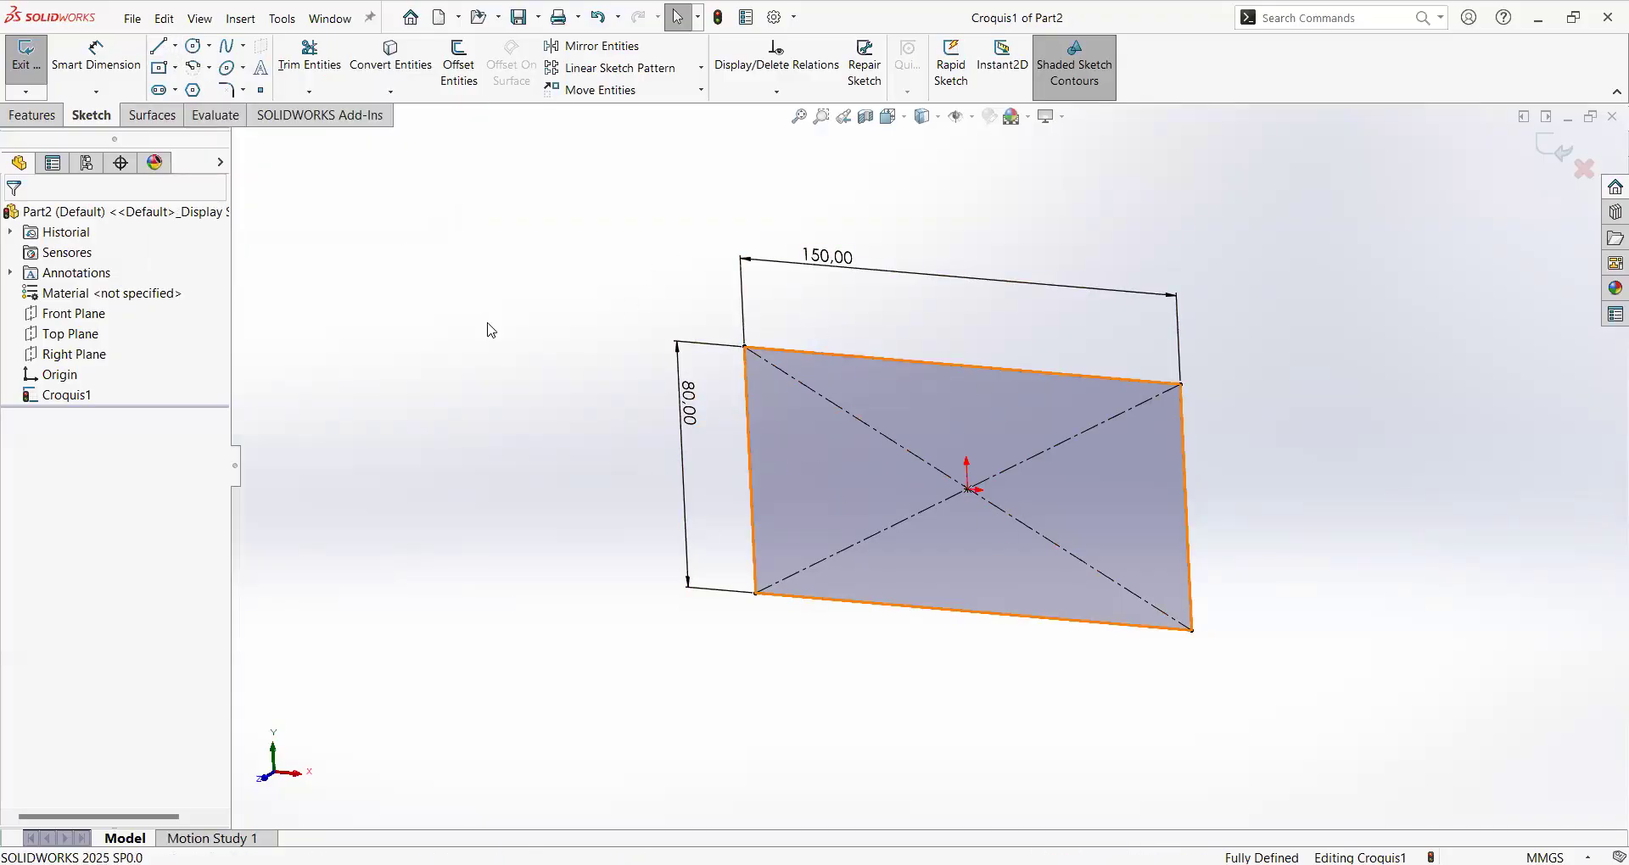
Sketch a single loose line left of the rectangle and check the rectangle's edges.
{"action": "left_click", "coordinate": [158, 46]}
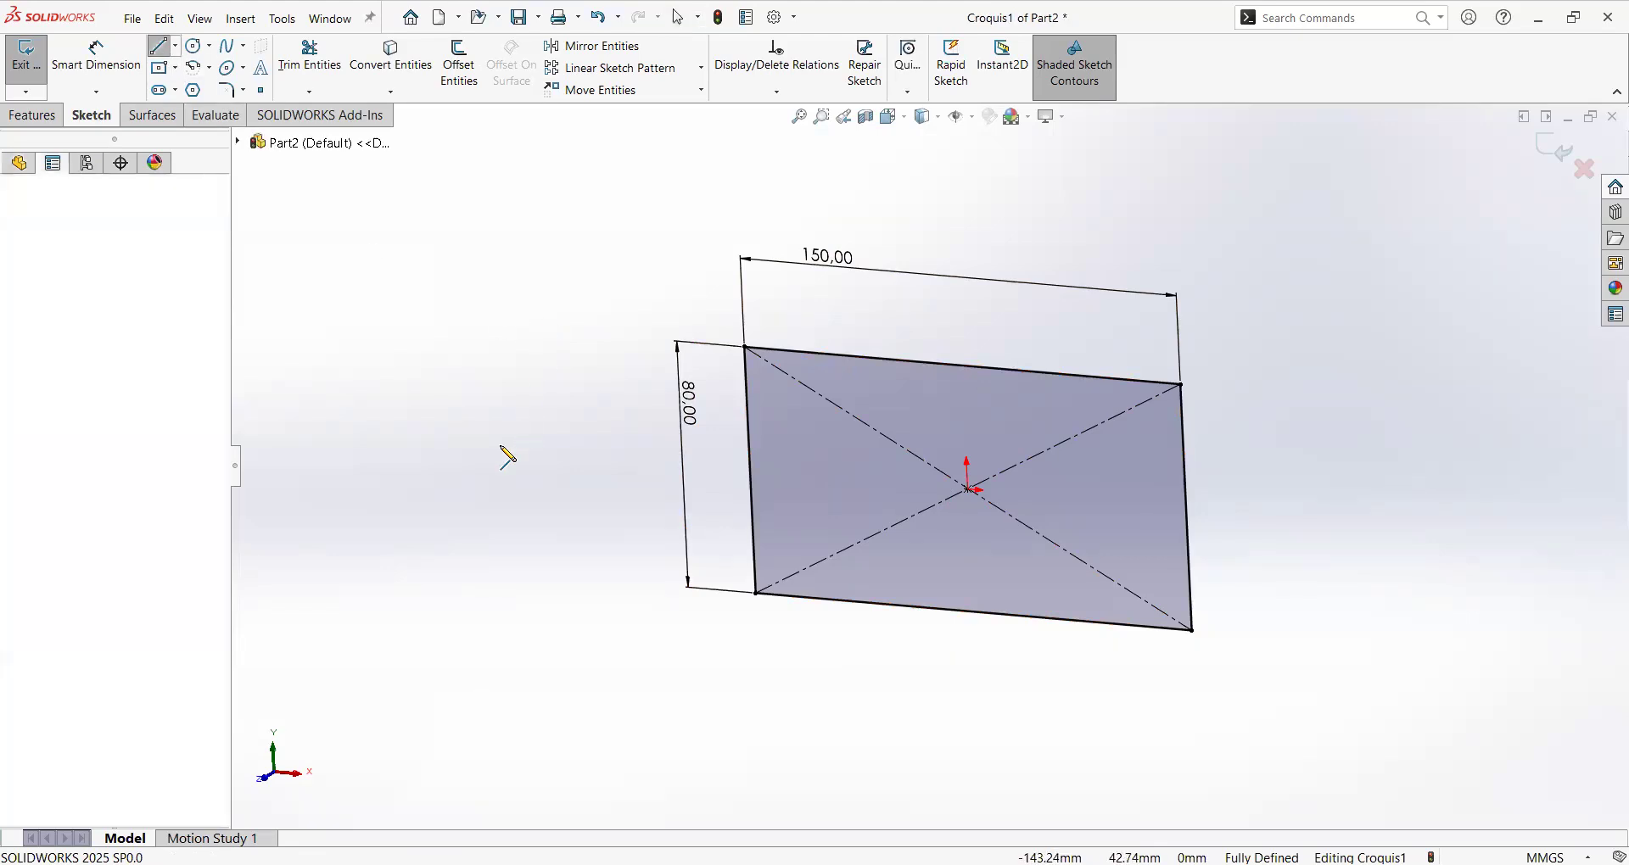
{"action": "left_click", "coordinate": [437, 526]}
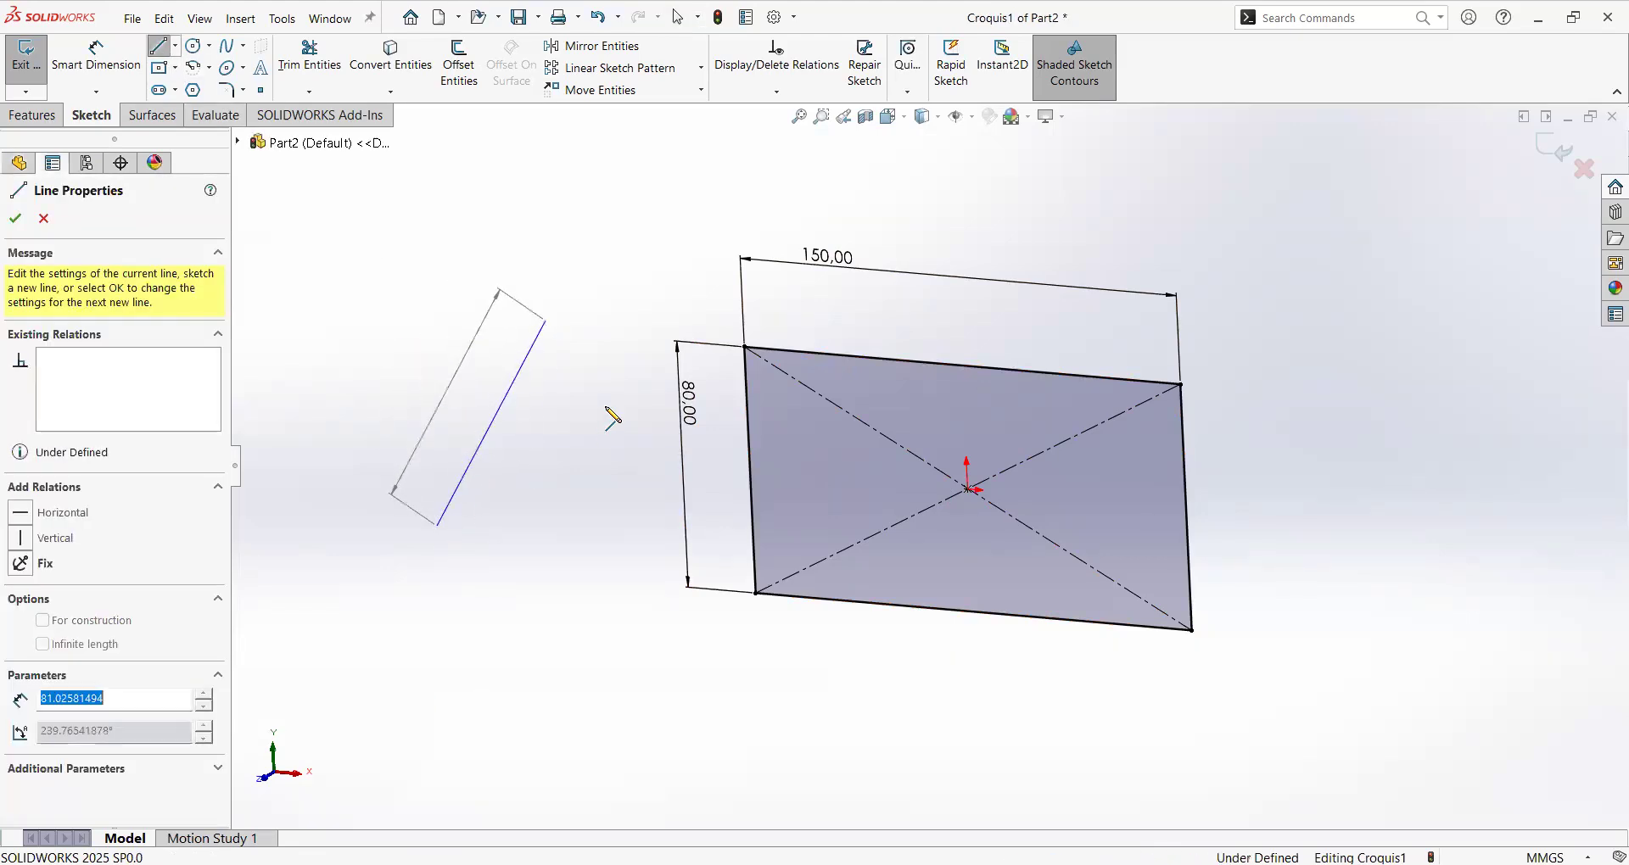
{"action": "key", "text": "Escape"}
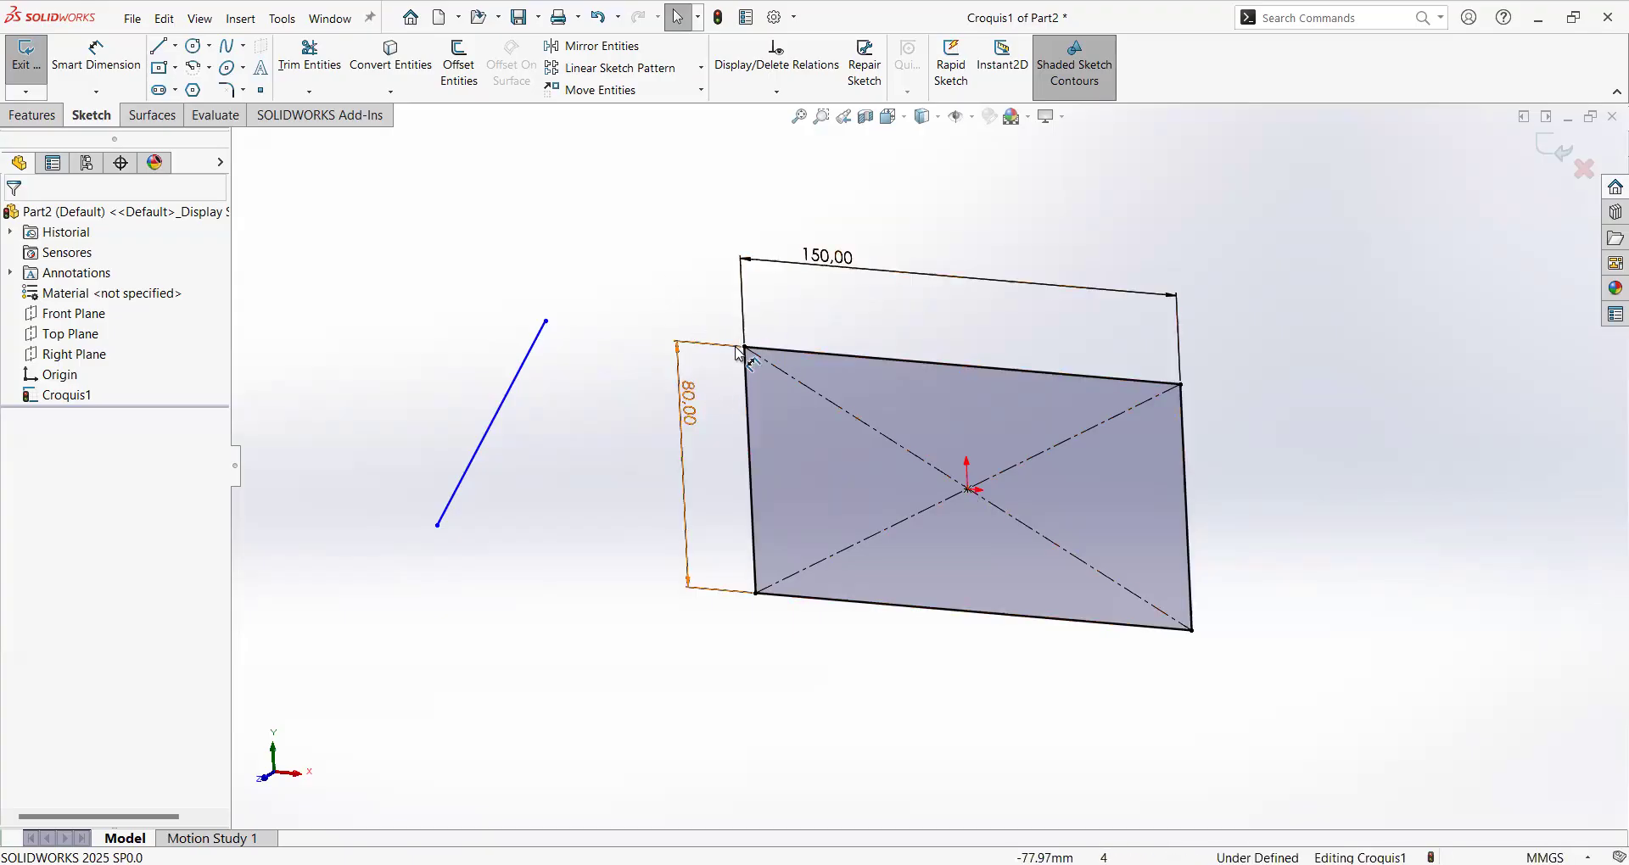
{"action": "left_click", "coordinate": [1188, 459]}
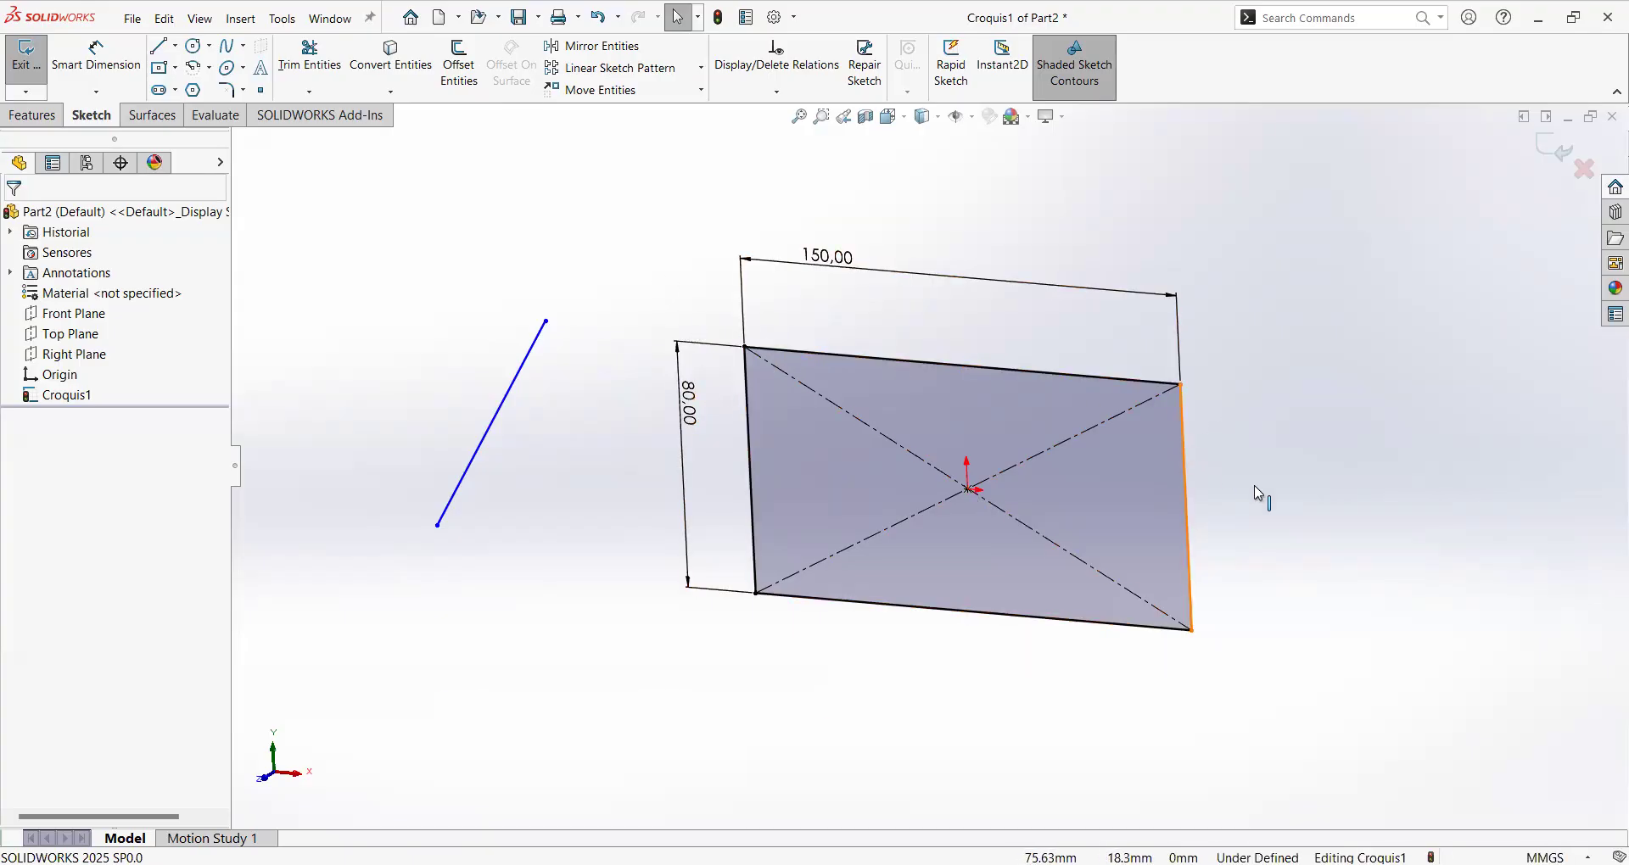
{"action": "left_click", "coordinate": [1076, 647]}
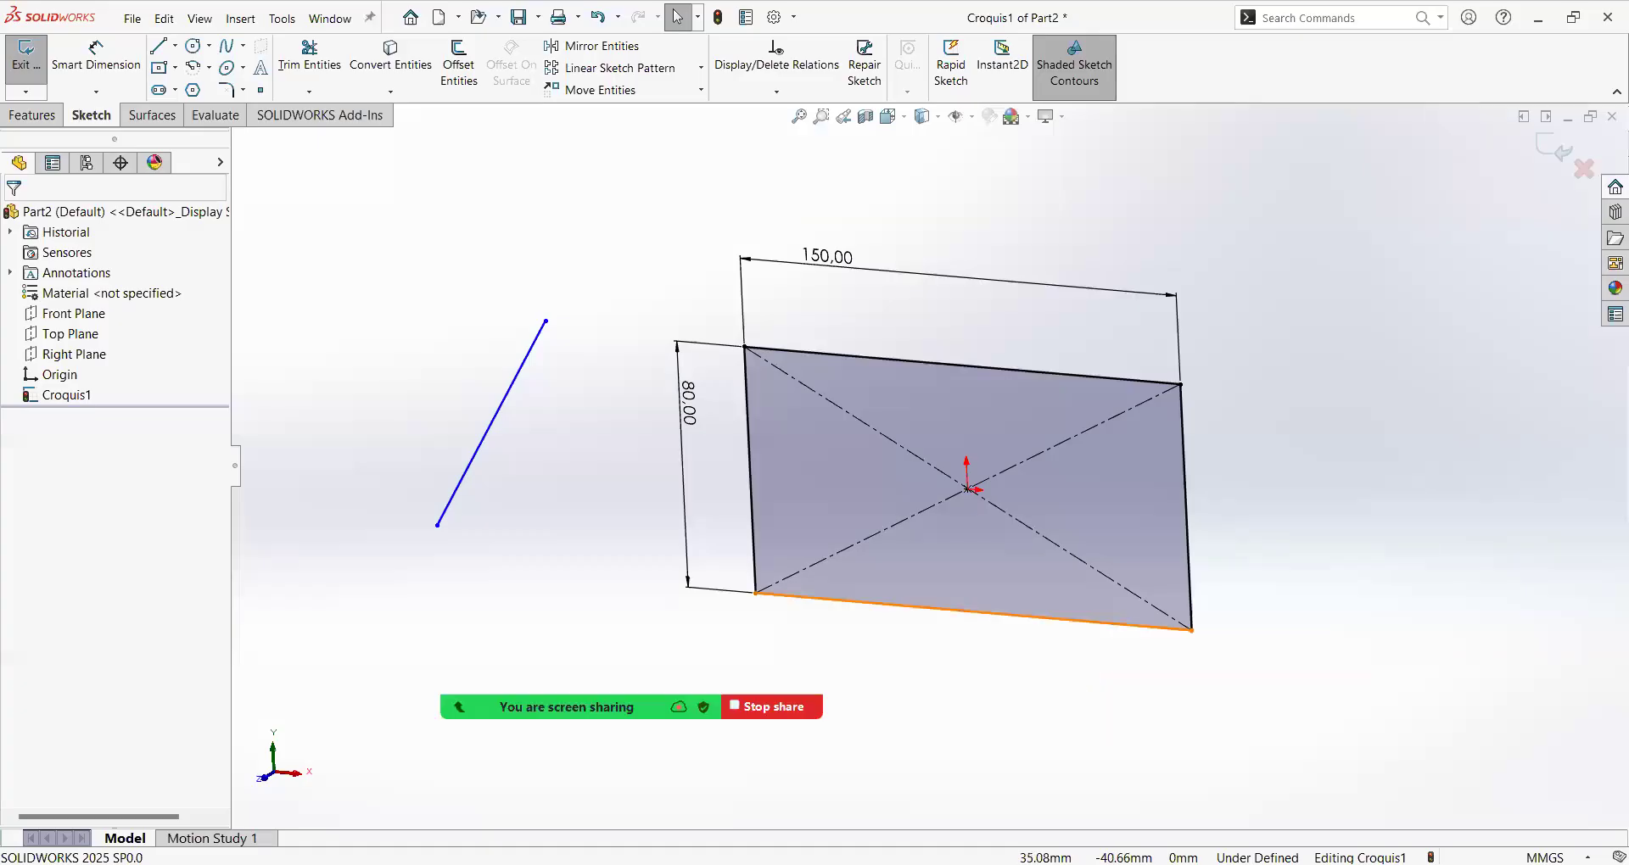
{"action": "left_click", "coordinate": [1082, 621]}
{"action": "left_click", "coordinate": [598, 458]}
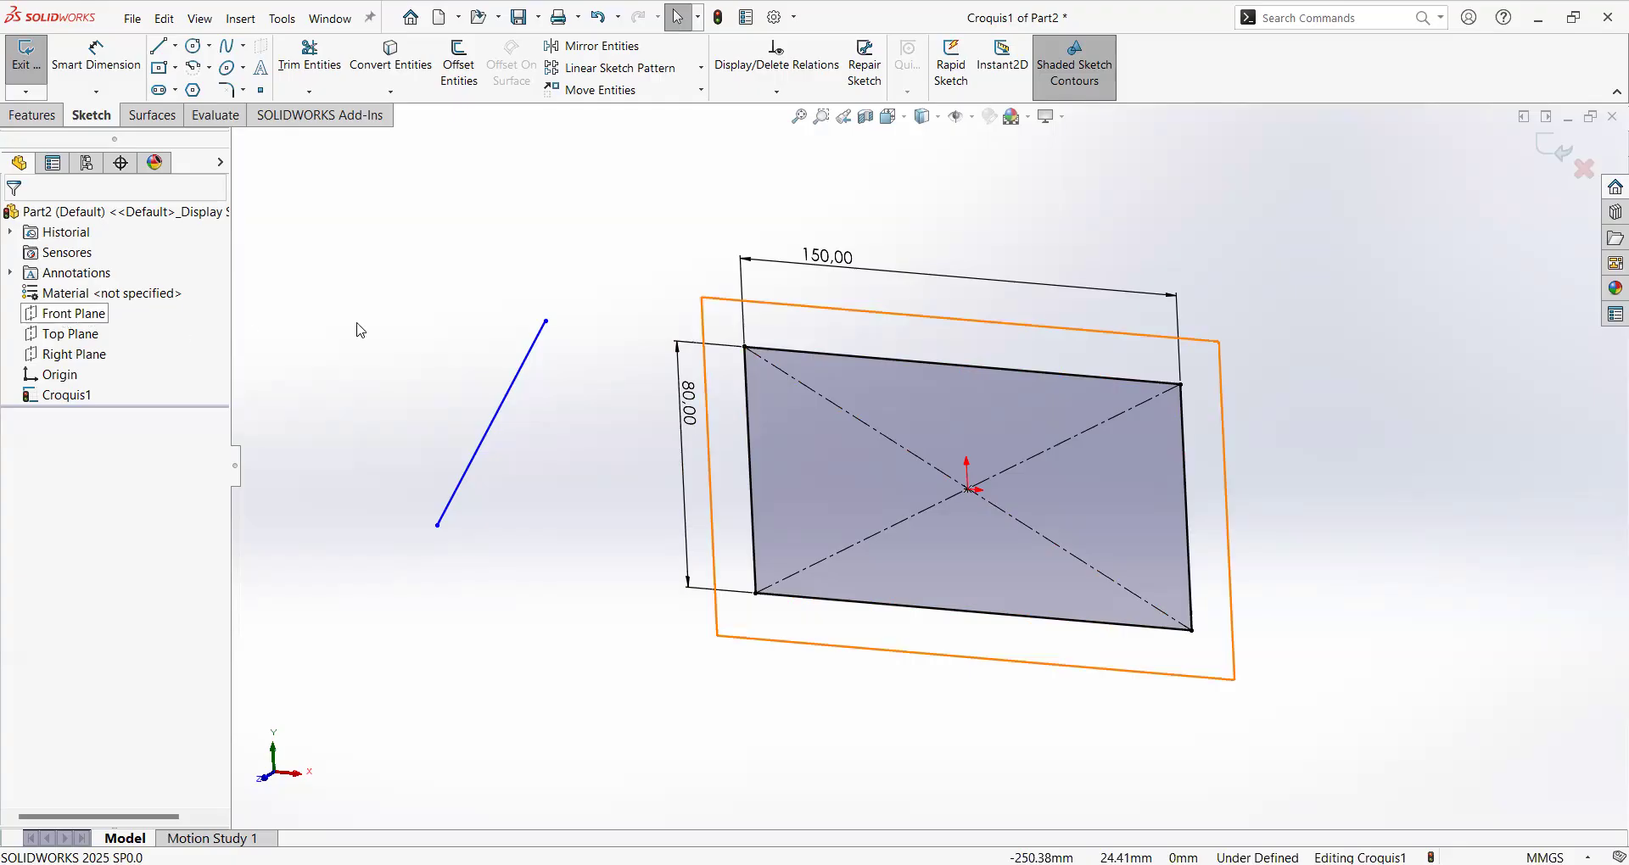
Drag the line's free end lower, toward the rectangle corner.
{"action": "left_click", "coordinate": [545, 320]}
{"action": "left_click_drag", "start_coordinate": [546, 321], "coordinate": [457, 322]}
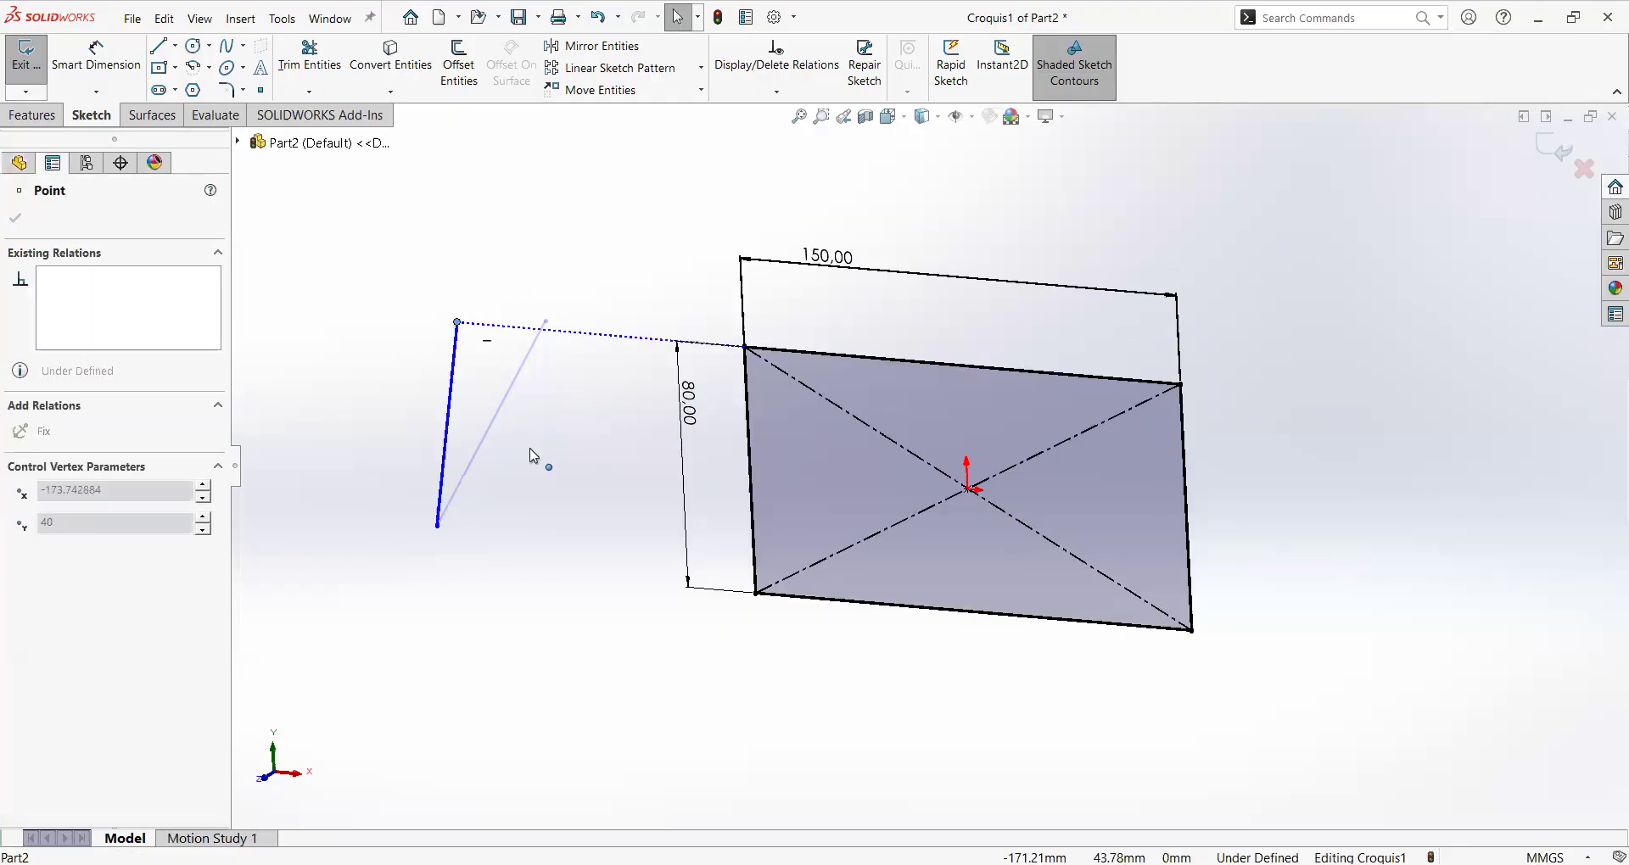
{"action": "left_click_drag", "start_coordinate": [532, 457], "coordinate": [582, 431]}
Drop the line end in place and draw a circle of about 22.95 mm radius.
{"action": "left_click", "coordinate": [583, 507]}
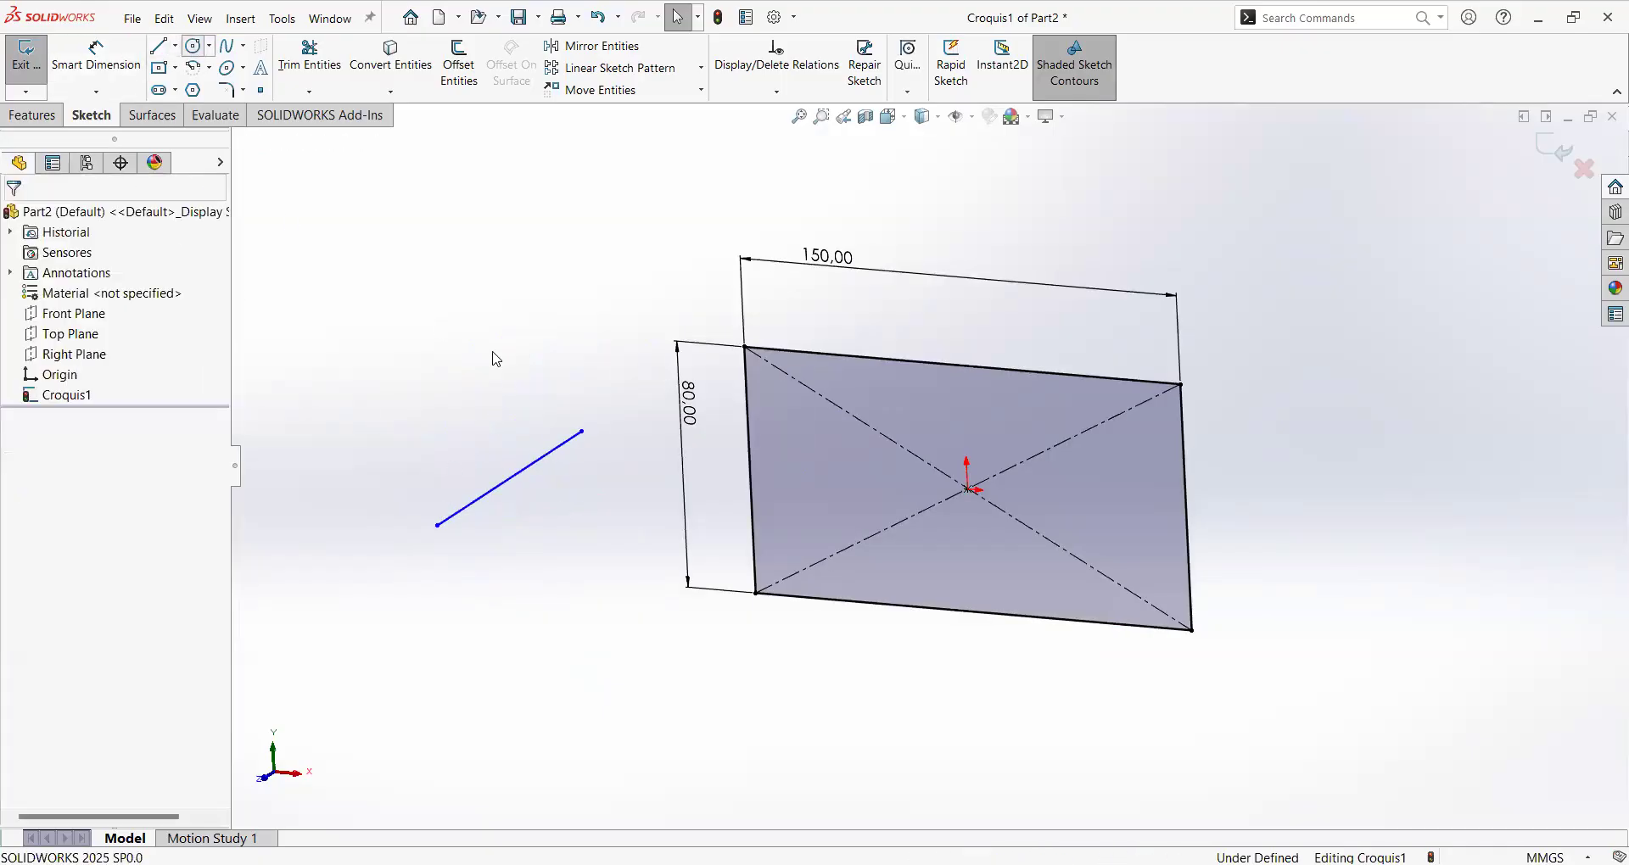
{"action": "left_click", "coordinate": [448, 339]}
{"action": "left_click", "coordinate": [543, 409]}
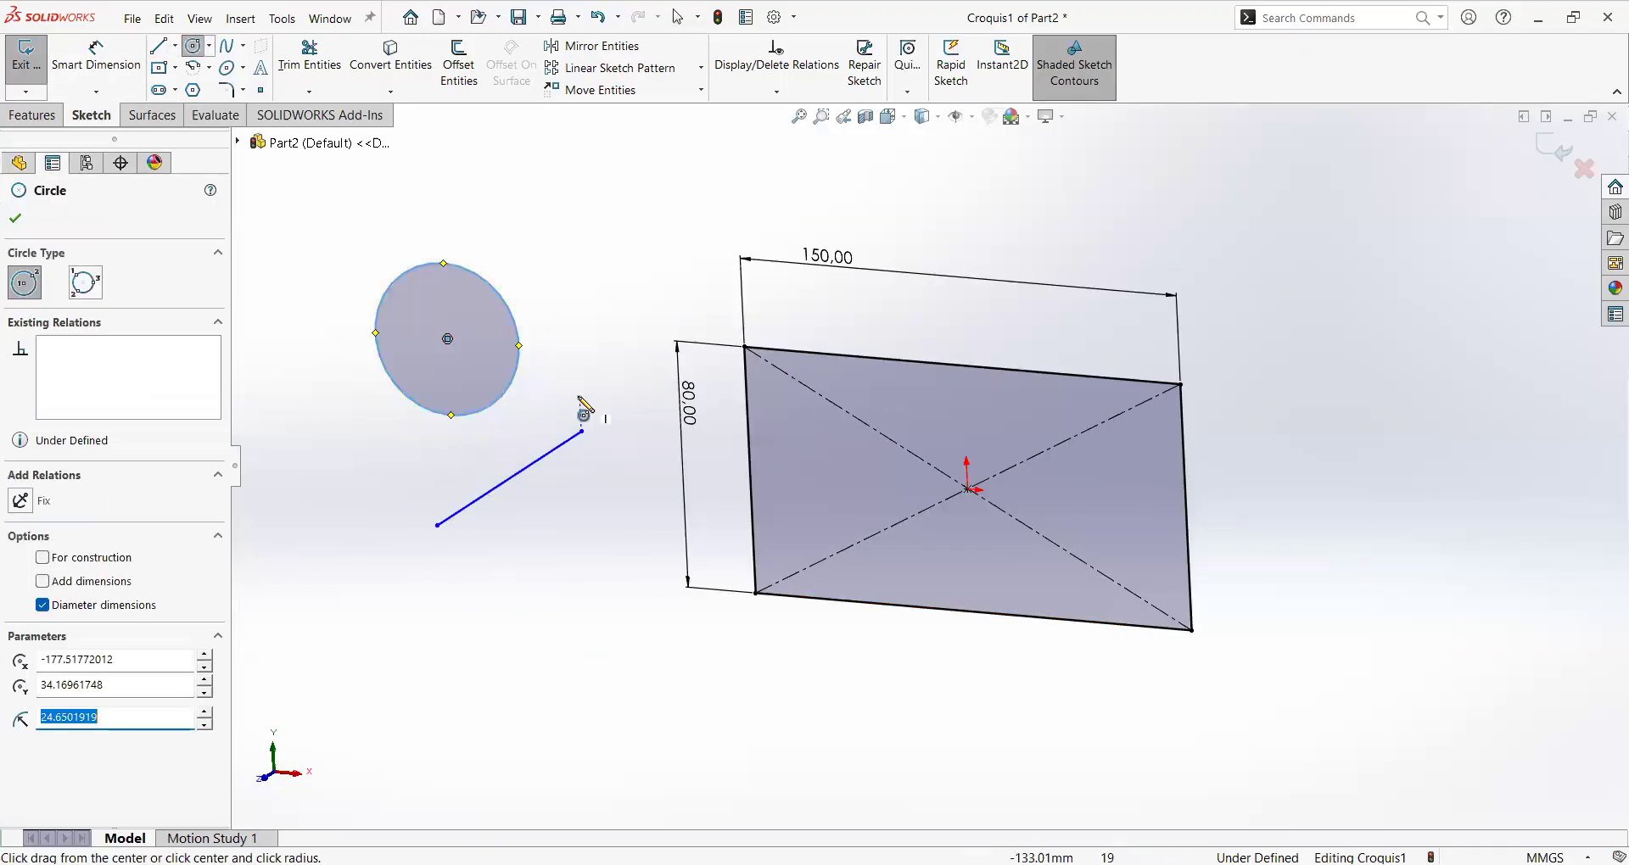
{"action": "key", "text": "Escape"}
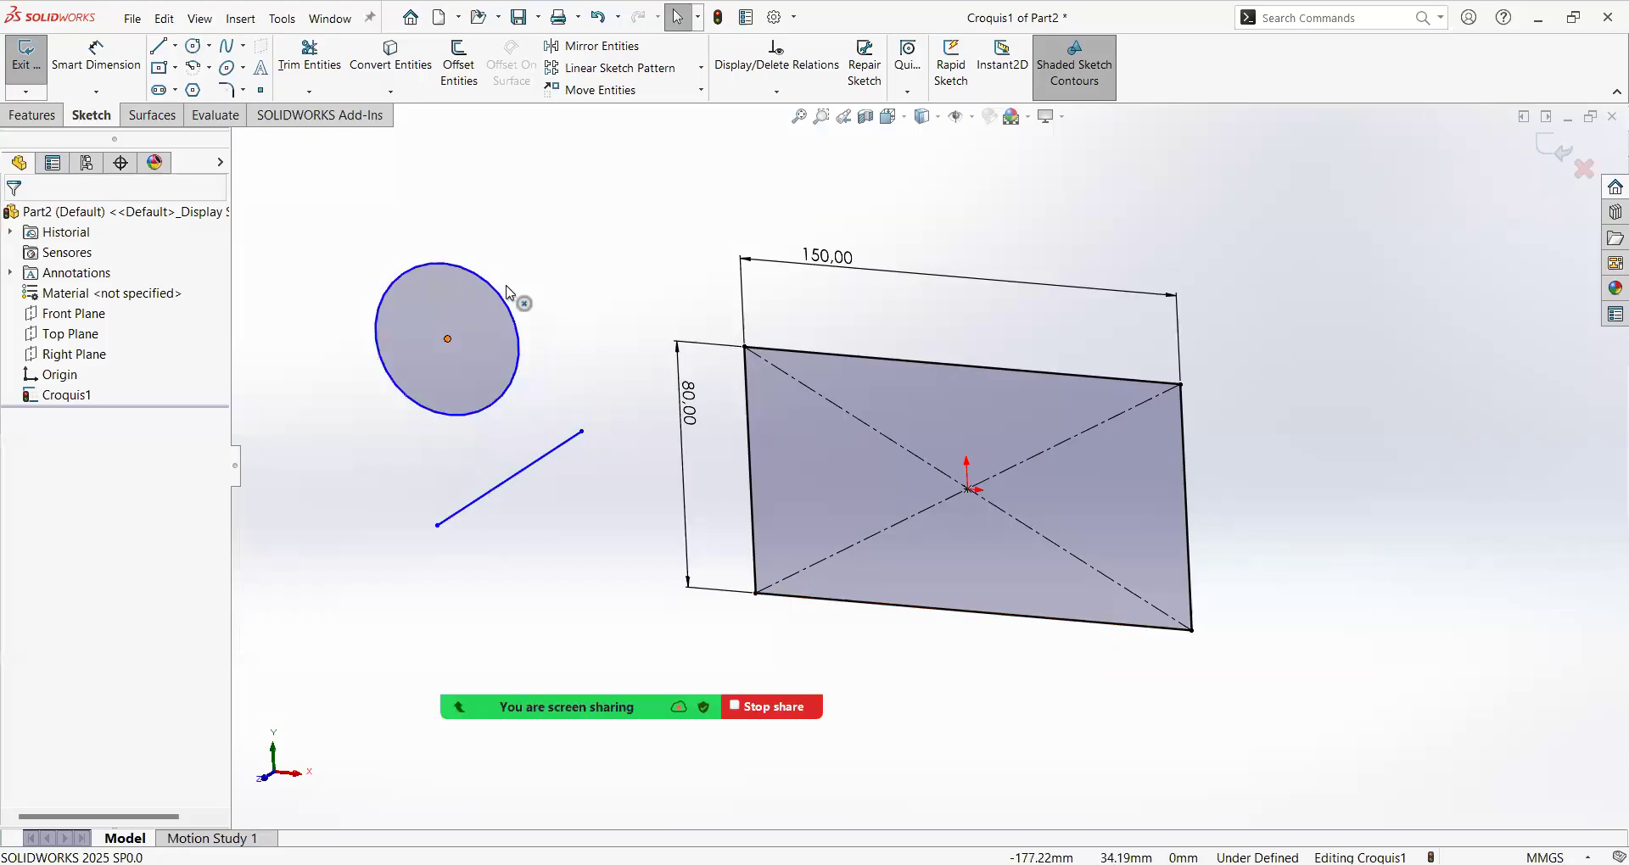
Move the circle's centre level with the rectangle's top edge.
{"action": "left_click_drag", "start_coordinate": [448, 338], "coordinate": [489, 325]}
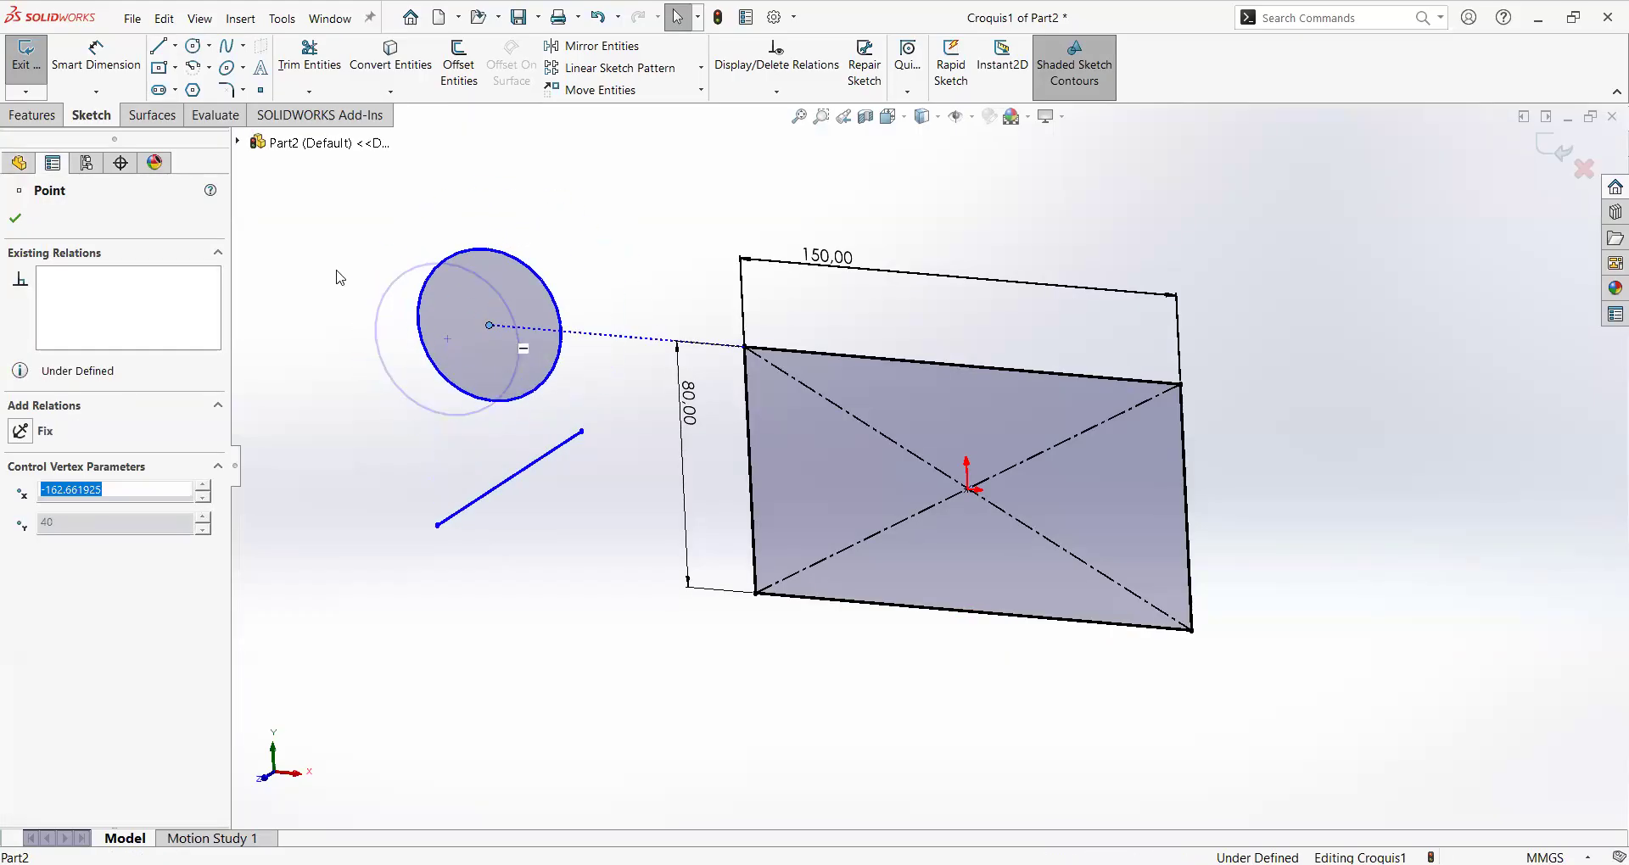
{"action": "left_click", "coordinate": [565, 303]}
{"action": "left_click", "coordinate": [545, 284]}
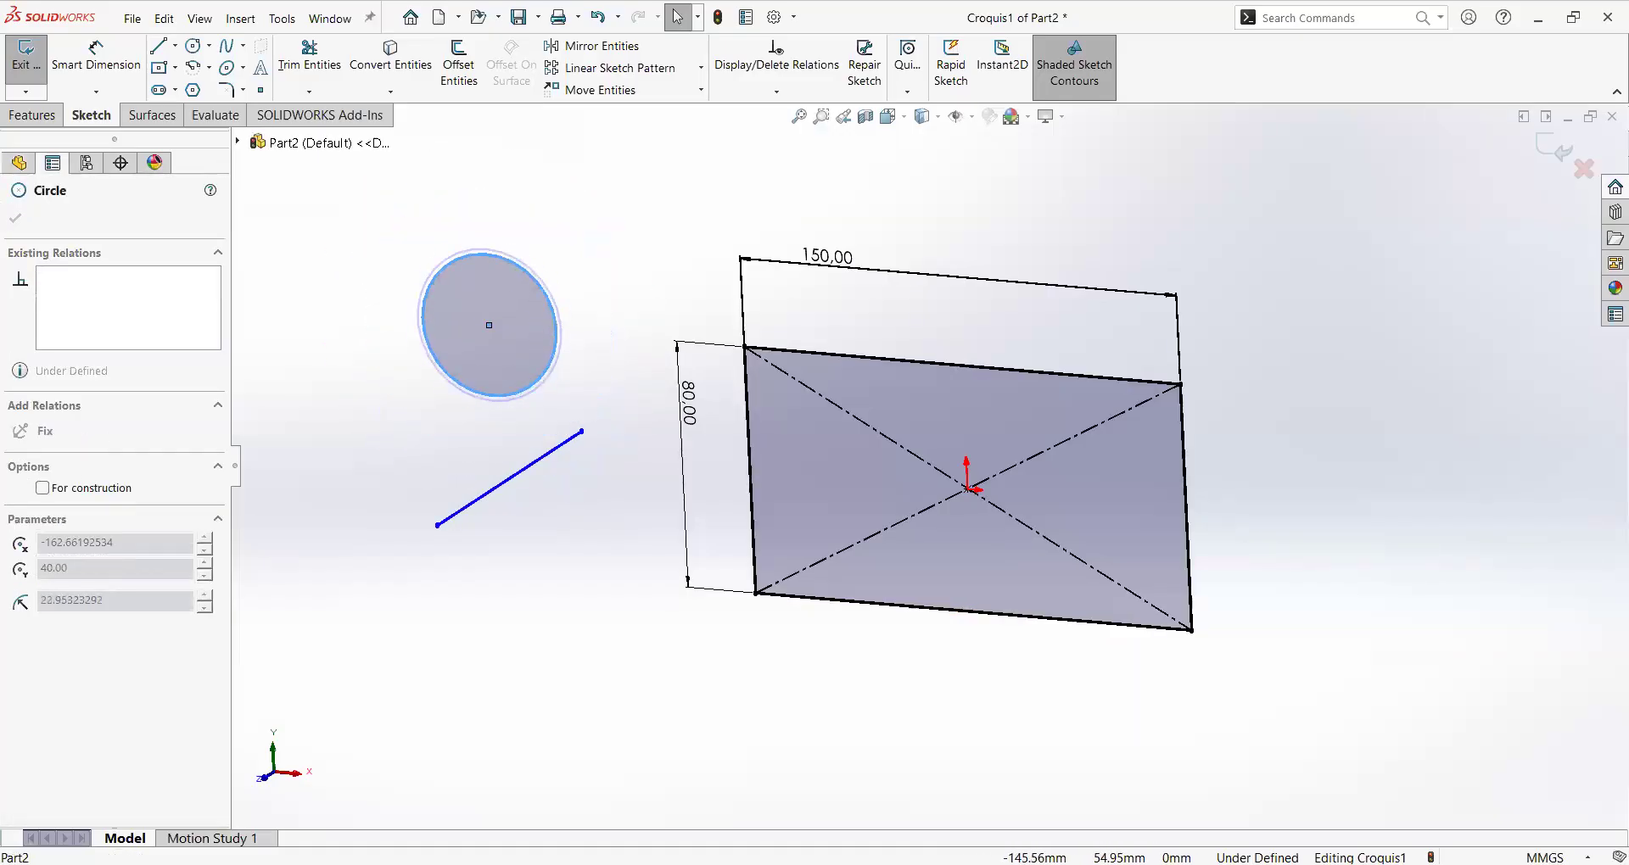
{"action": "left_click", "coordinate": [590, 310]}
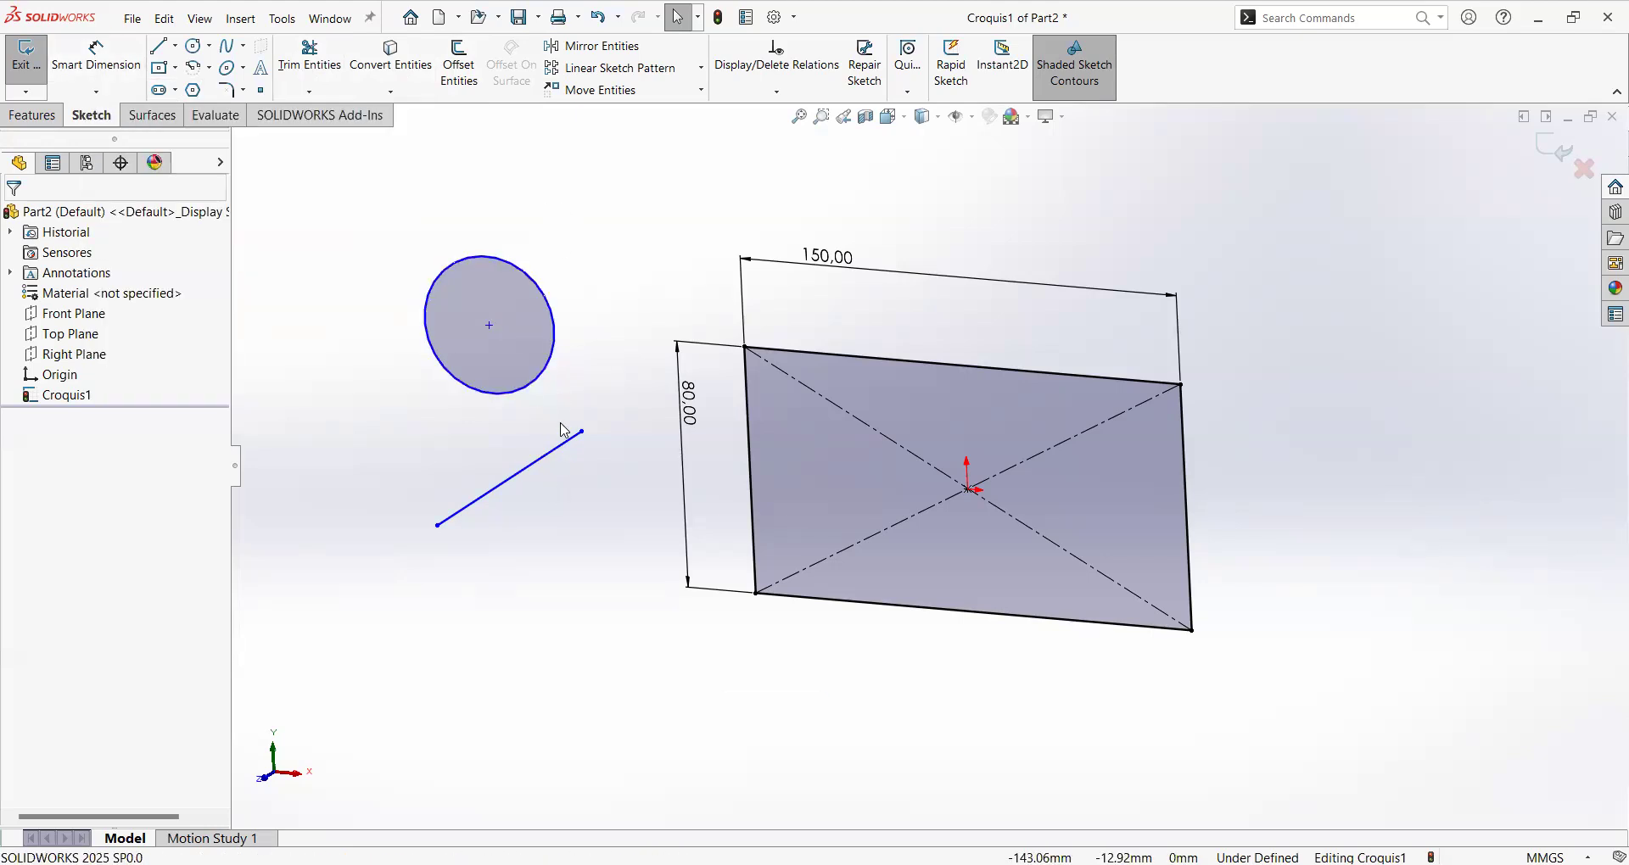
Select the circle and line together and add a Tangent relation between them.
{"action": "left_click", "coordinate": [540, 399]}
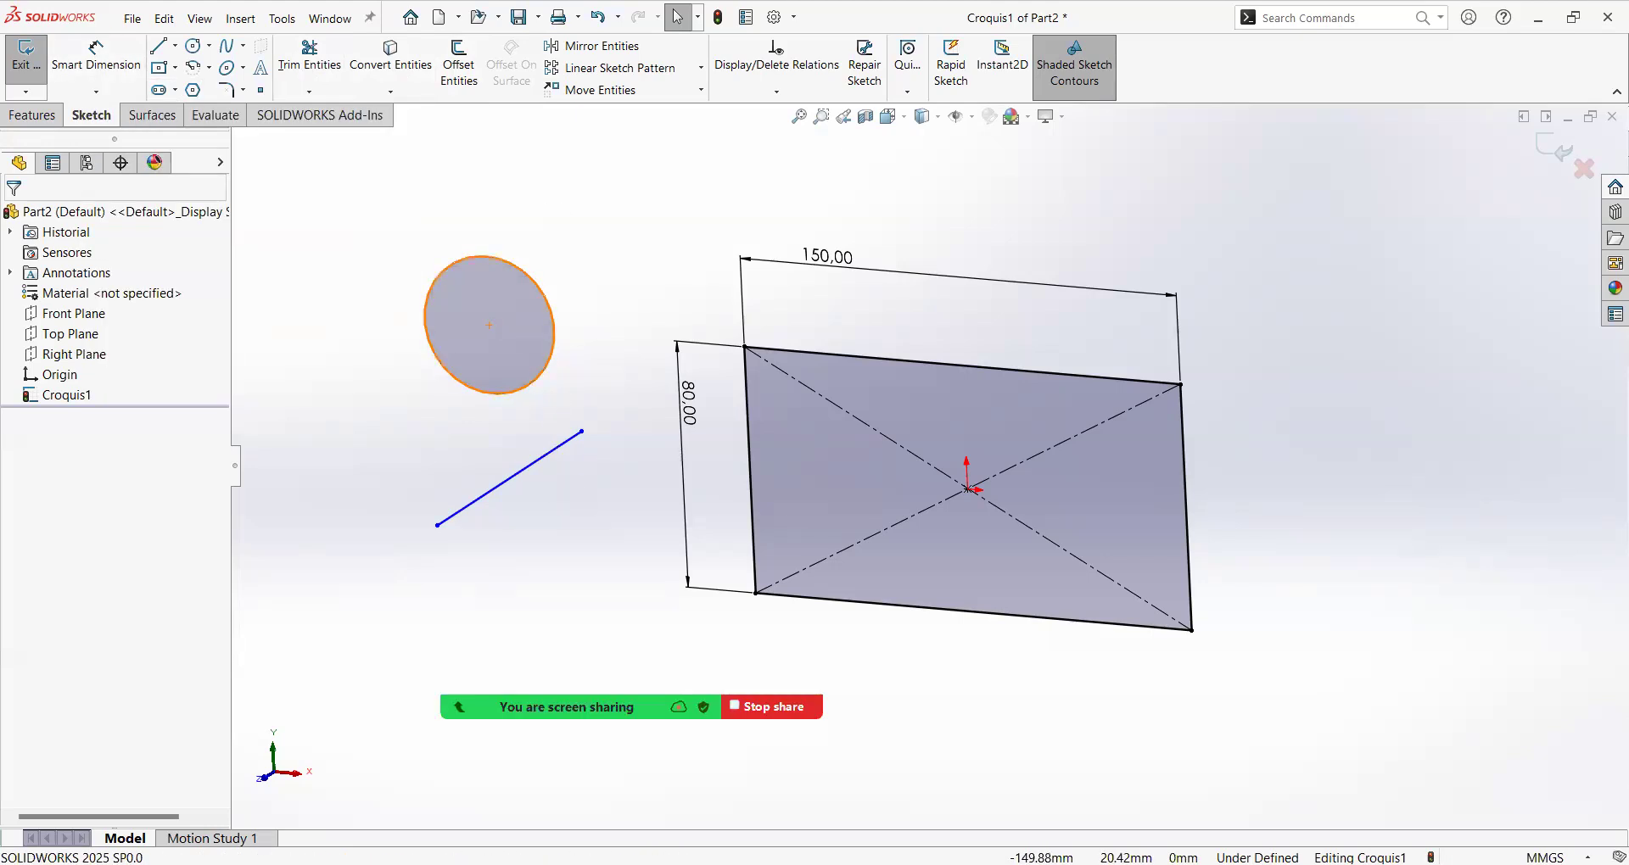
{"action": "left_click", "coordinate": [566, 447], "text": "ctrl"}
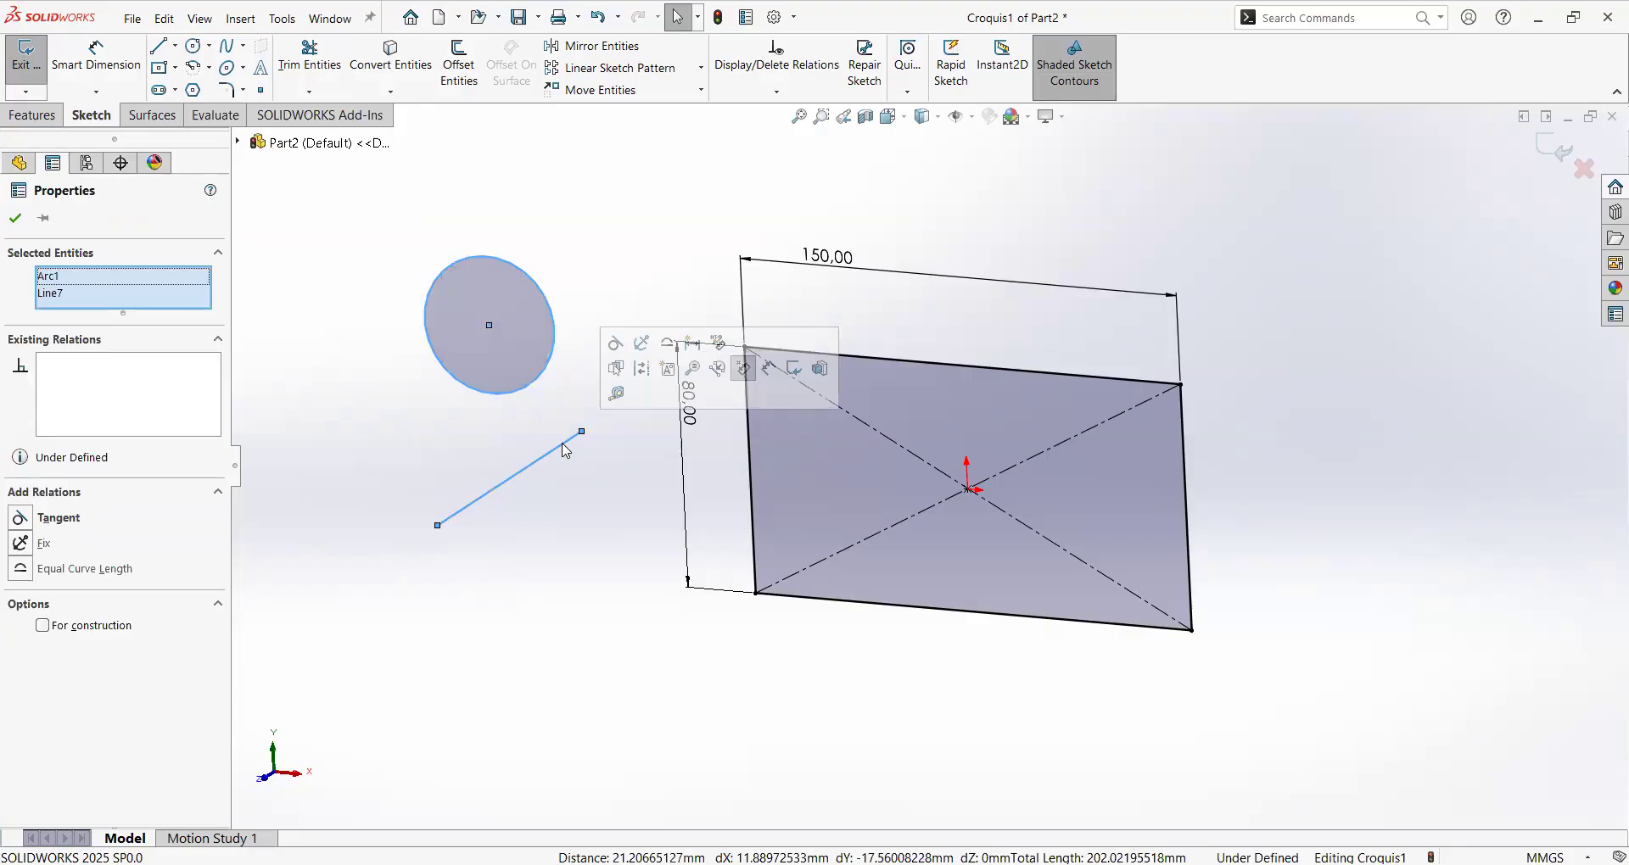
{"action": "left_click", "coordinate": [495, 440]}
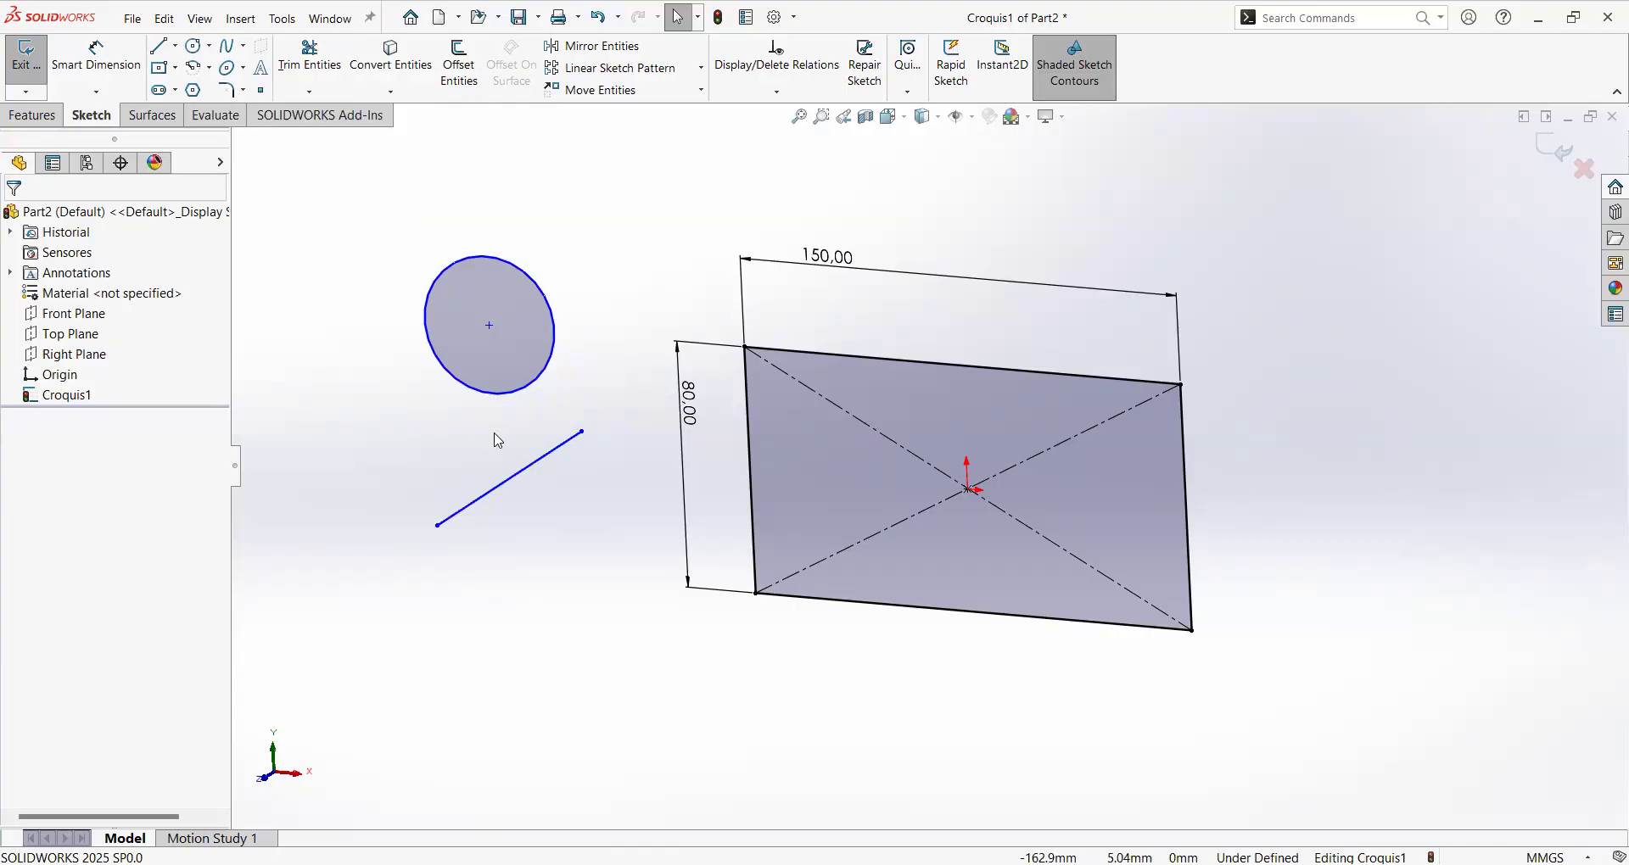
{"action": "left_click", "coordinate": [533, 395]}
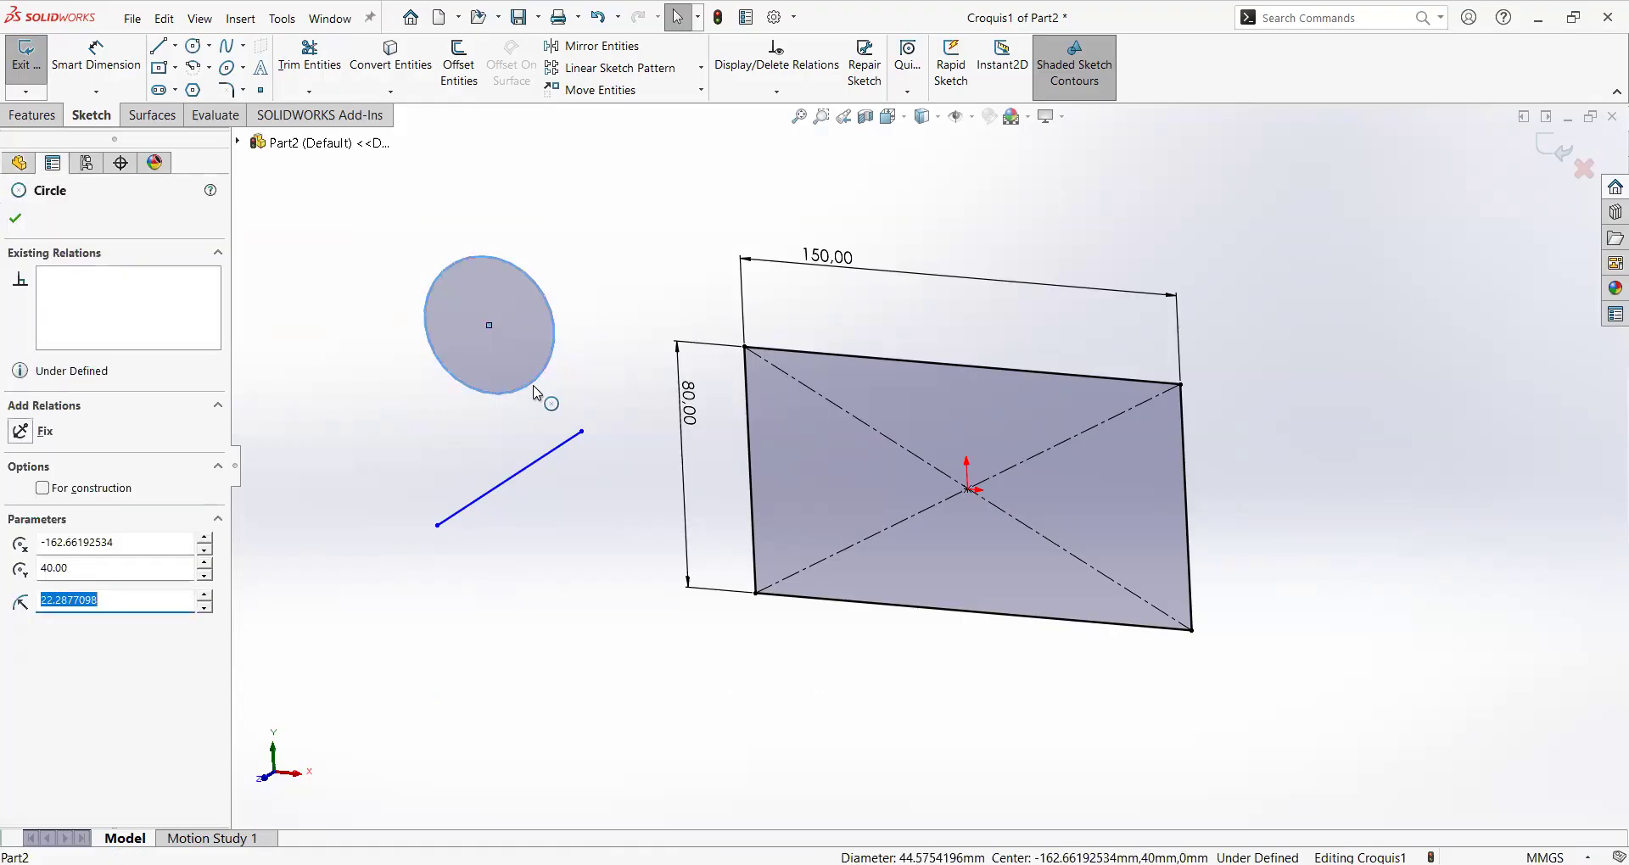
{"action": "left_click", "coordinate": [560, 446], "text": "ctrl"}
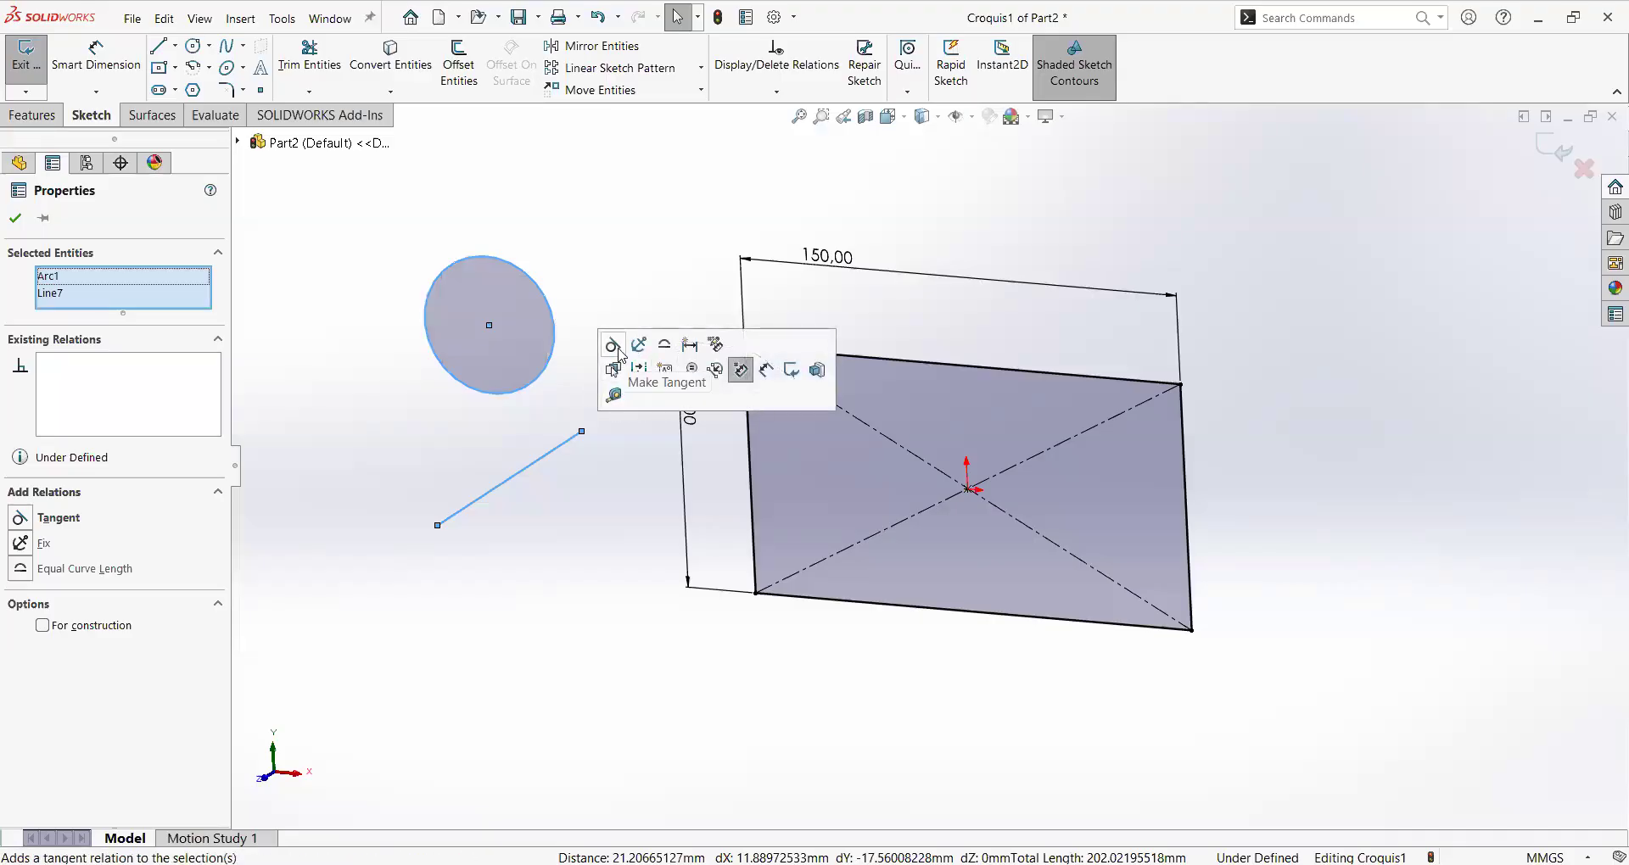
{"action": "left_click", "coordinate": [613, 345]}
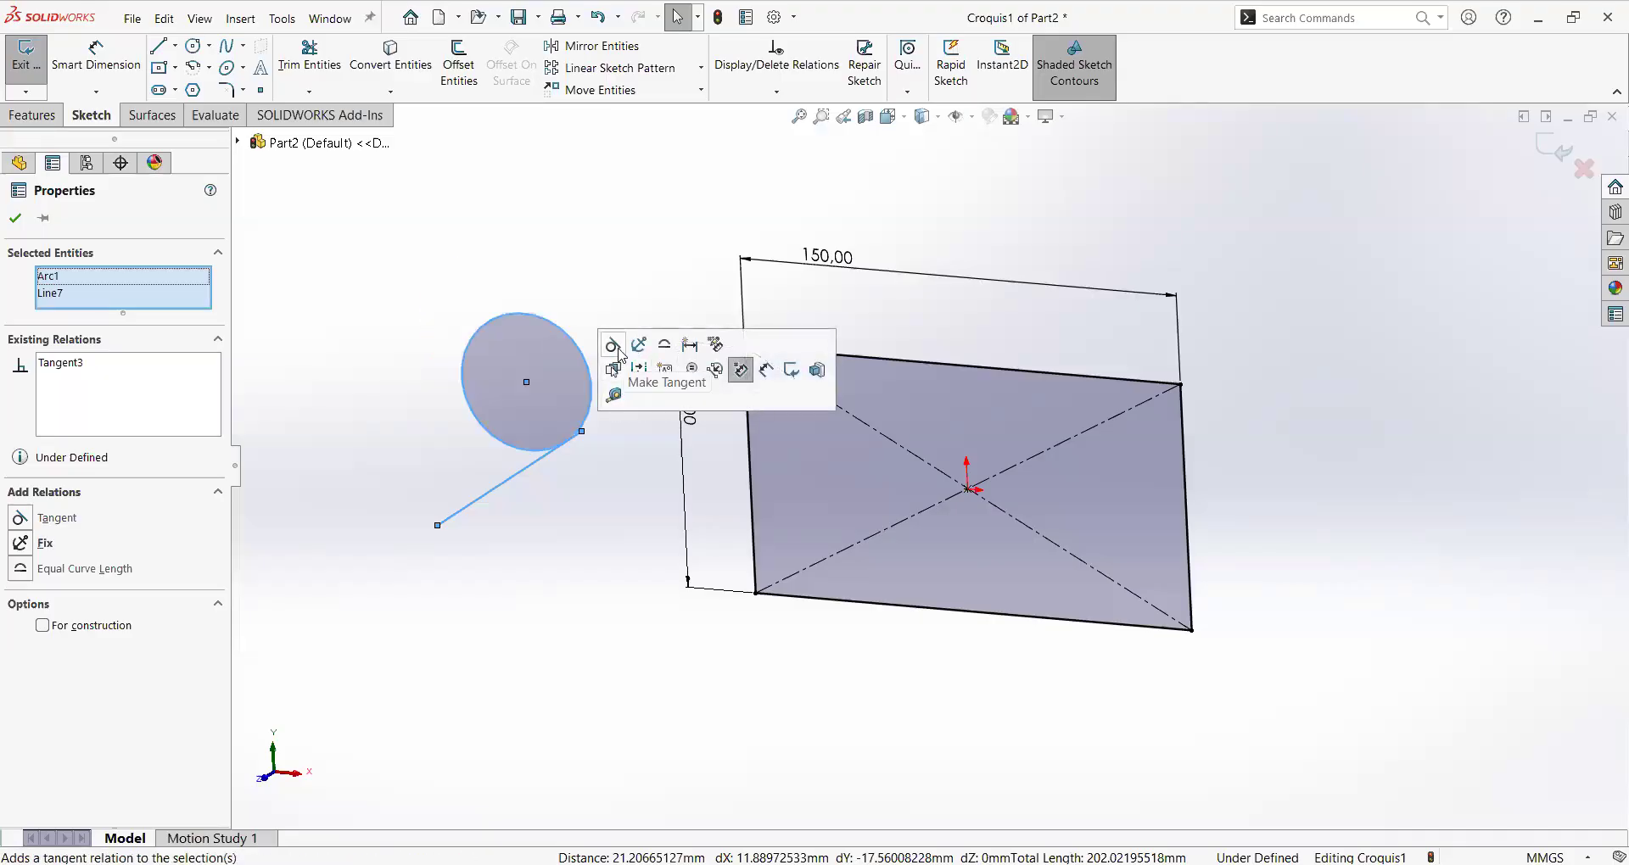
Select the line and circle in turn to inspect their relations.
{"action": "left_click", "coordinate": [582, 266]}
{"action": "scroll", "coordinate": [626, 422], "scroll_direction": "down", "scroll_amount": 3}
{"action": "scroll", "coordinate": [627, 421], "scroll_direction": "down", "scroll_amount": 2}
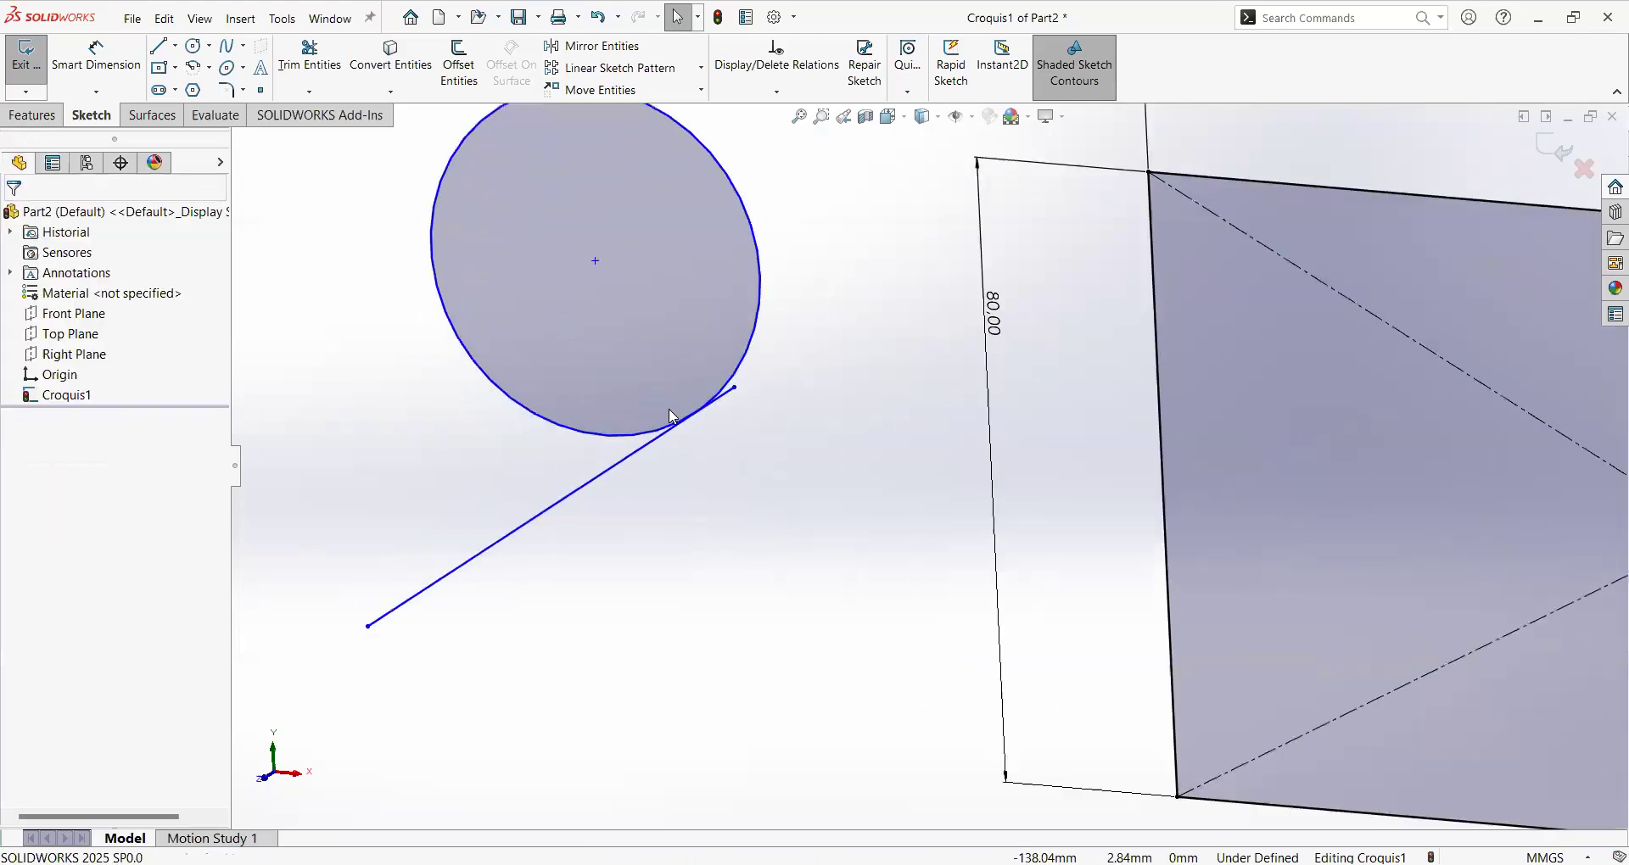
{"action": "left_click", "coordinate": [678, 427]}
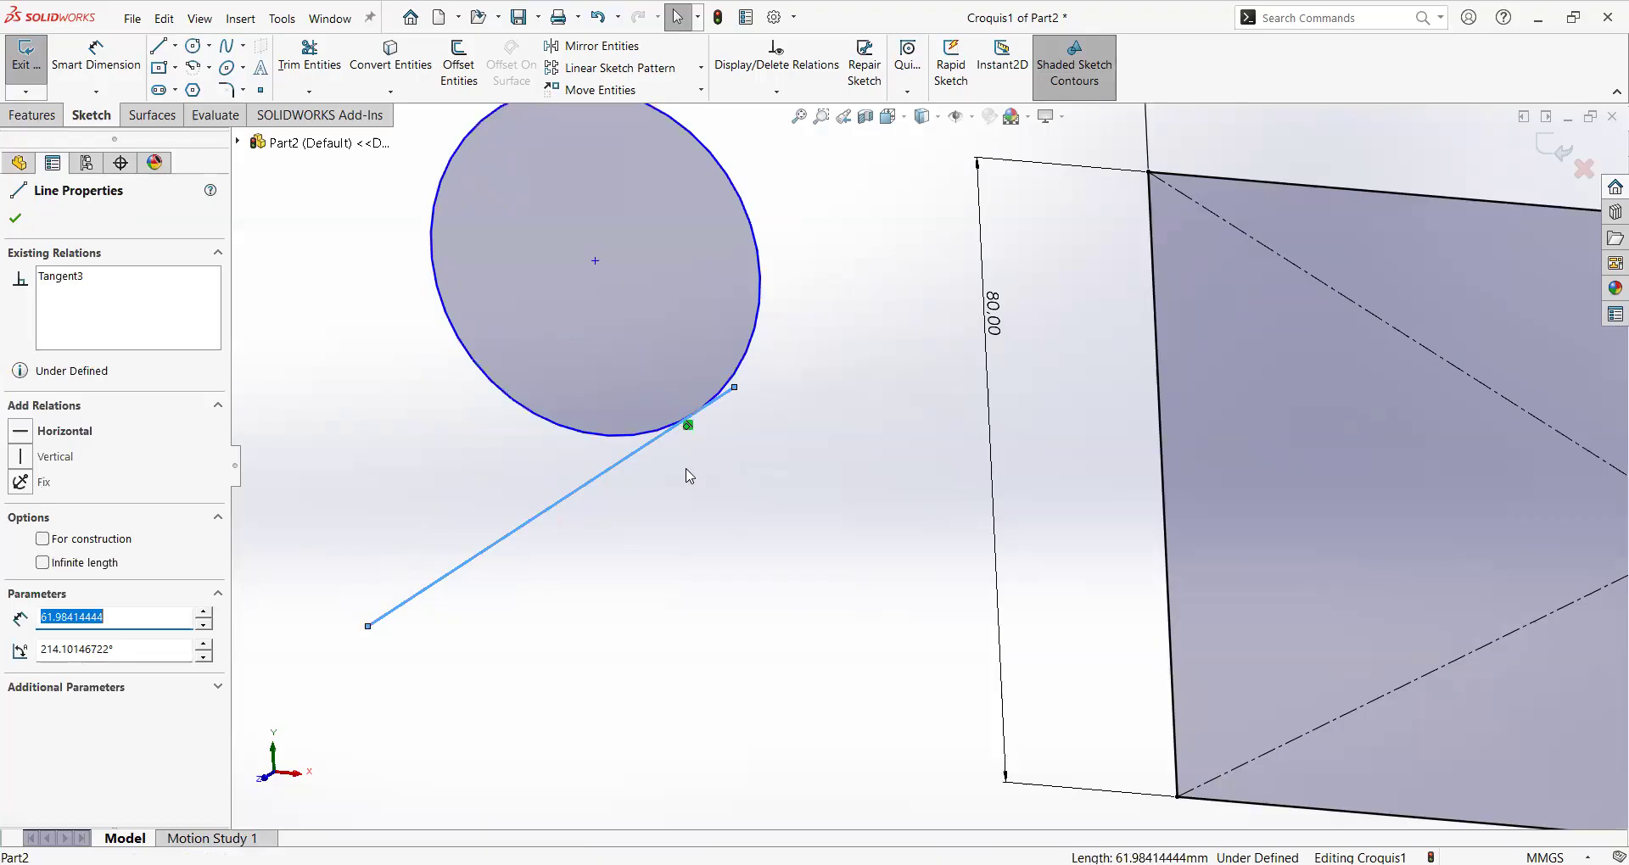
{"action": "key", "text": "Escape"}
{"action": "left_click", "coordinate": [679, 422]}
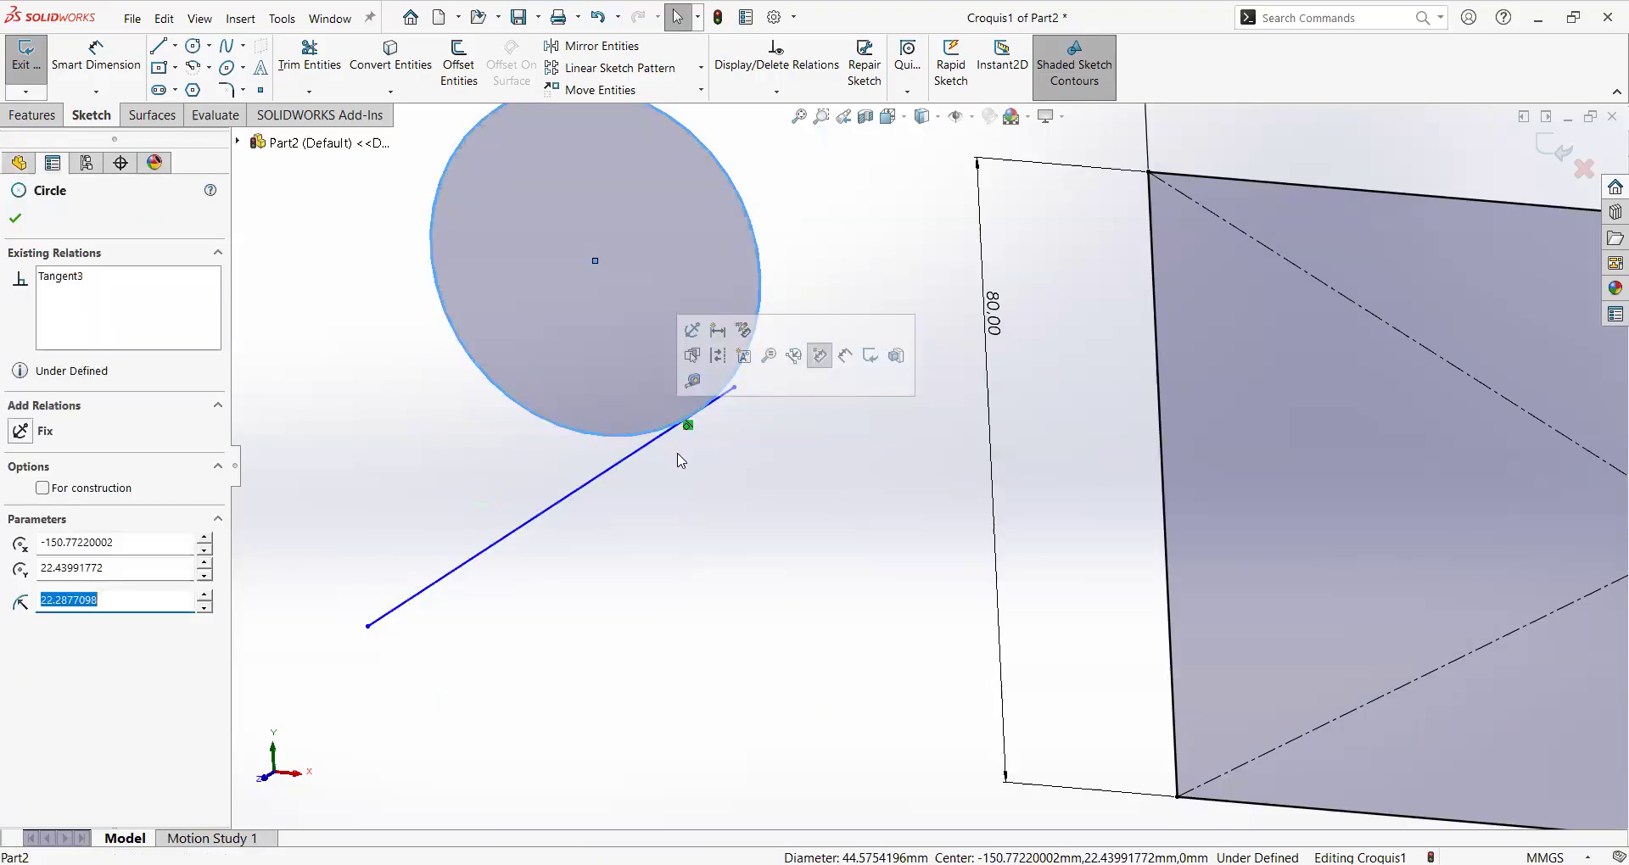
{"action": "key", "text": "Escape"}
{"action": "left_click", "coordinate": [684, 430]}
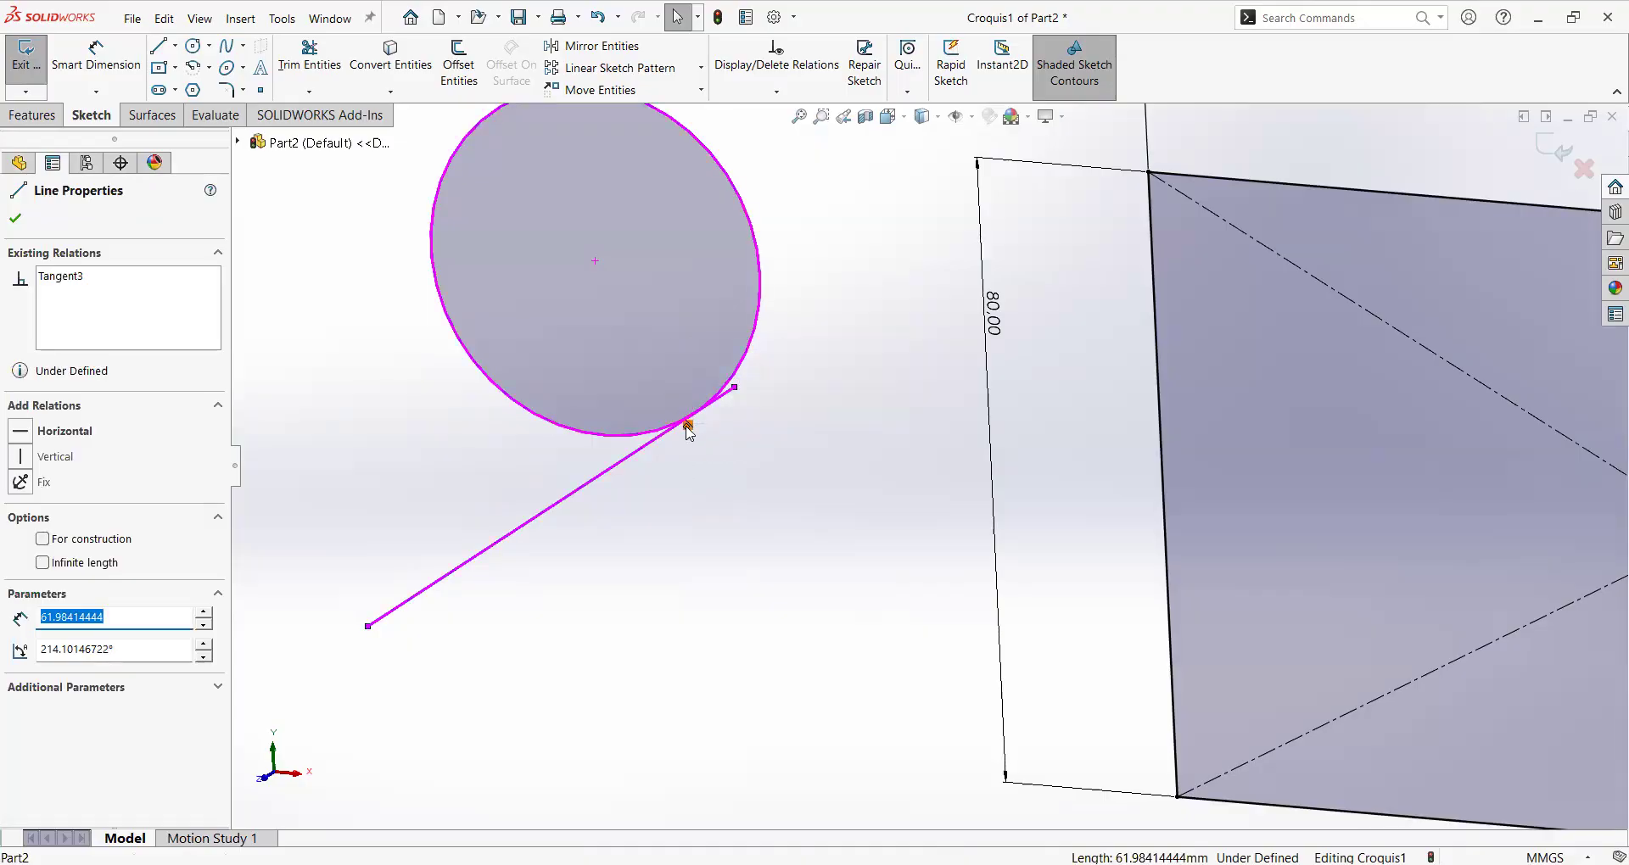
{"action": "key", "text": "Escape"}
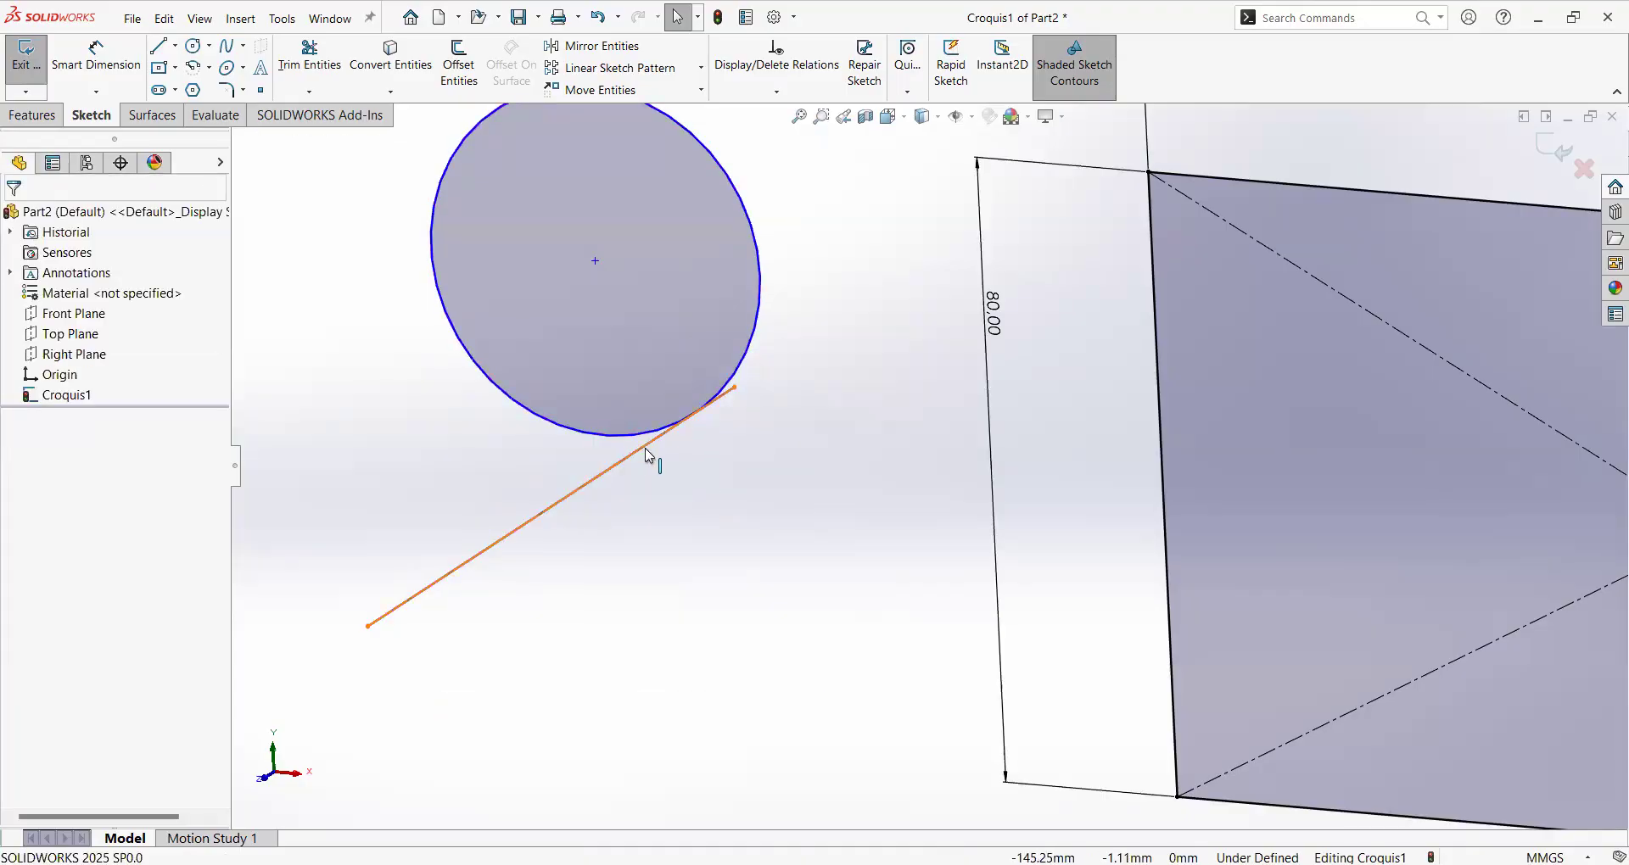
{"action": "left_click", "coordinate": [689, 435]}
{"action": "key", "text": "Escape"}
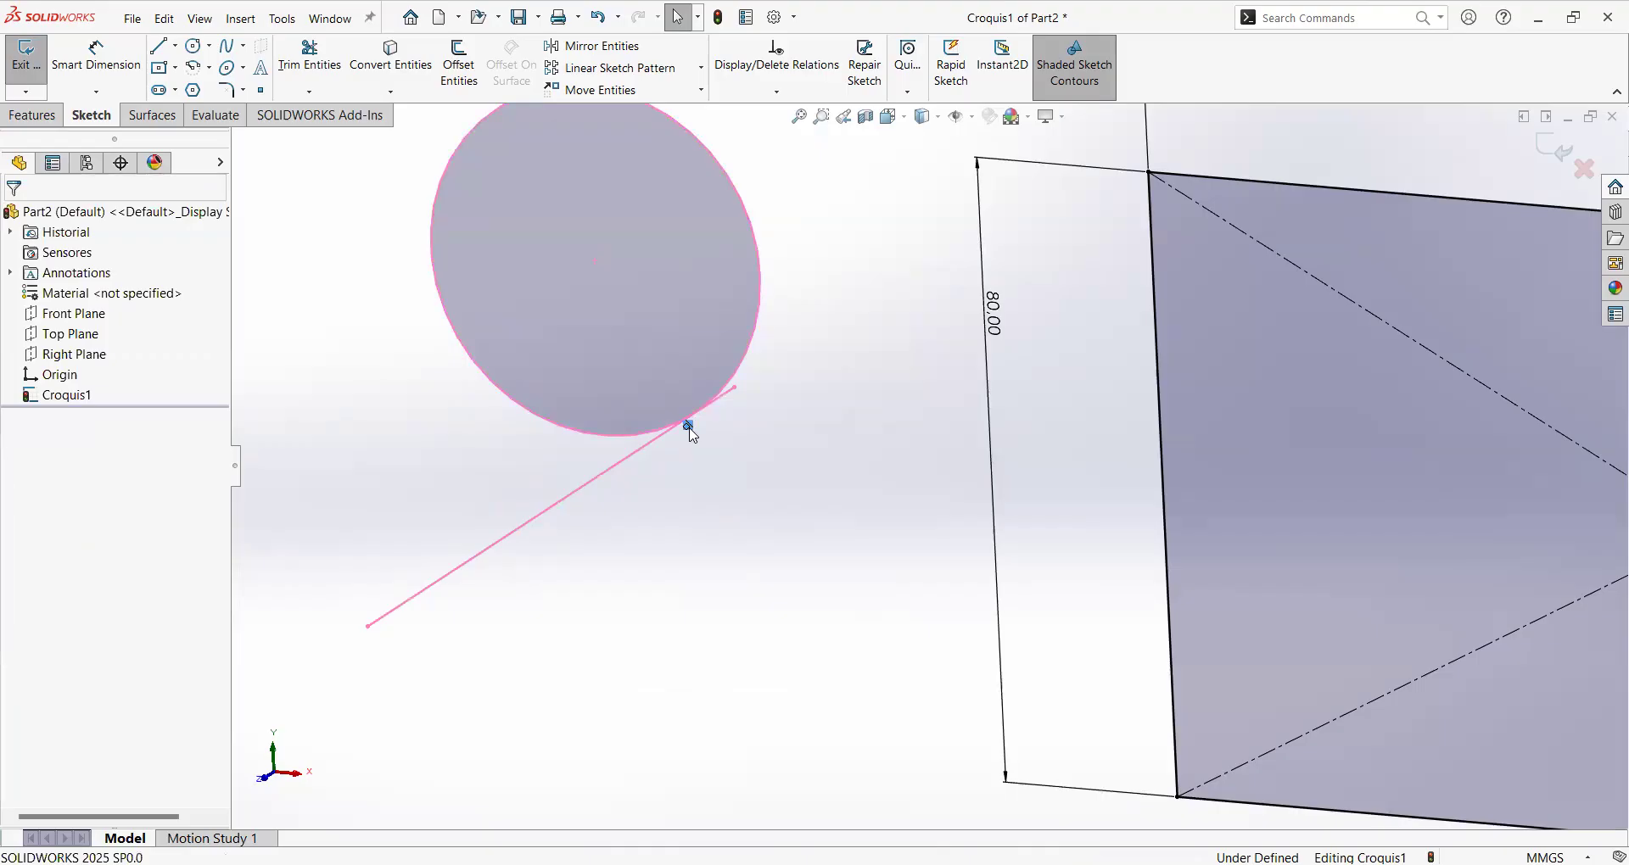
Delete the Tangent3 relation and drag the line away from the circle.
{"action": "right_click", "coordinate": [689, 428]}
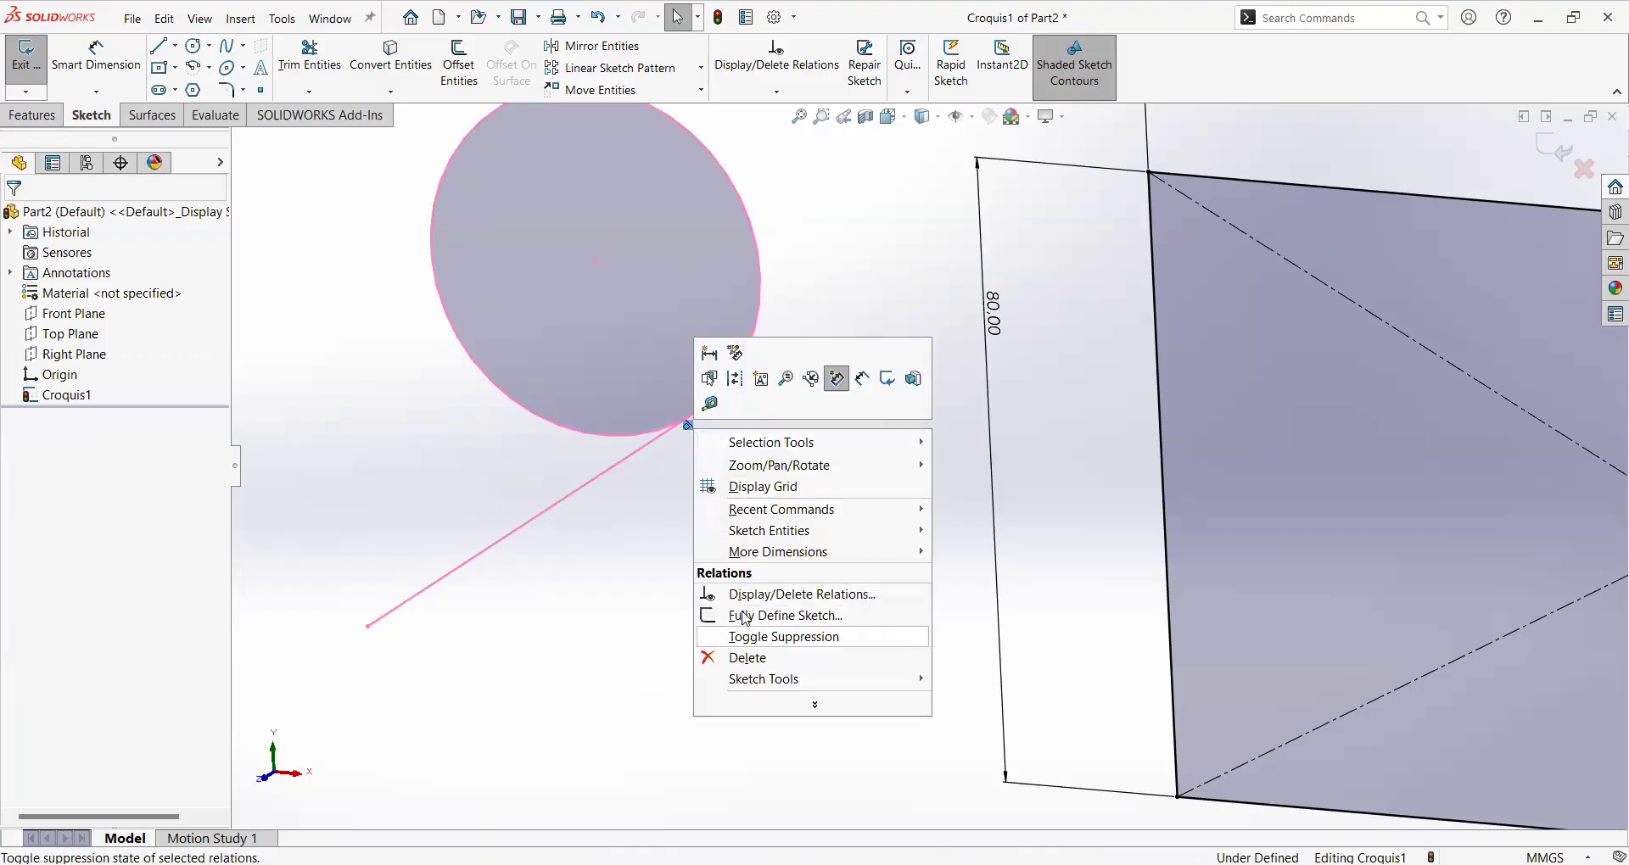
{"action": "key", "text": "Escape"}
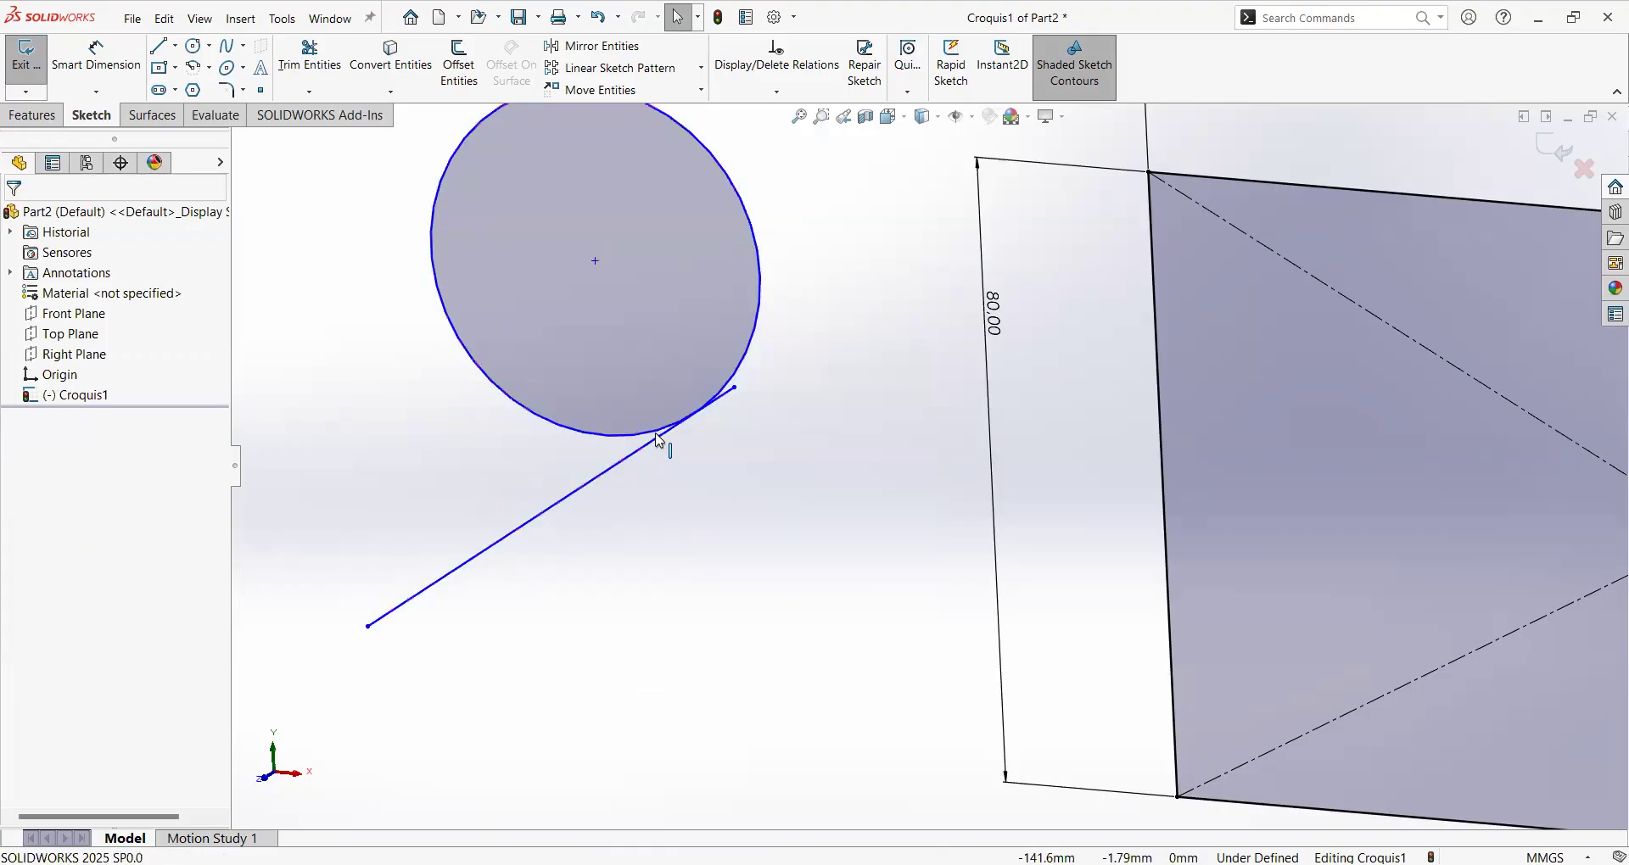
{"action": "left_click_drag", "start_coordinate": [767, 498], "coordinate": [806, 530]}
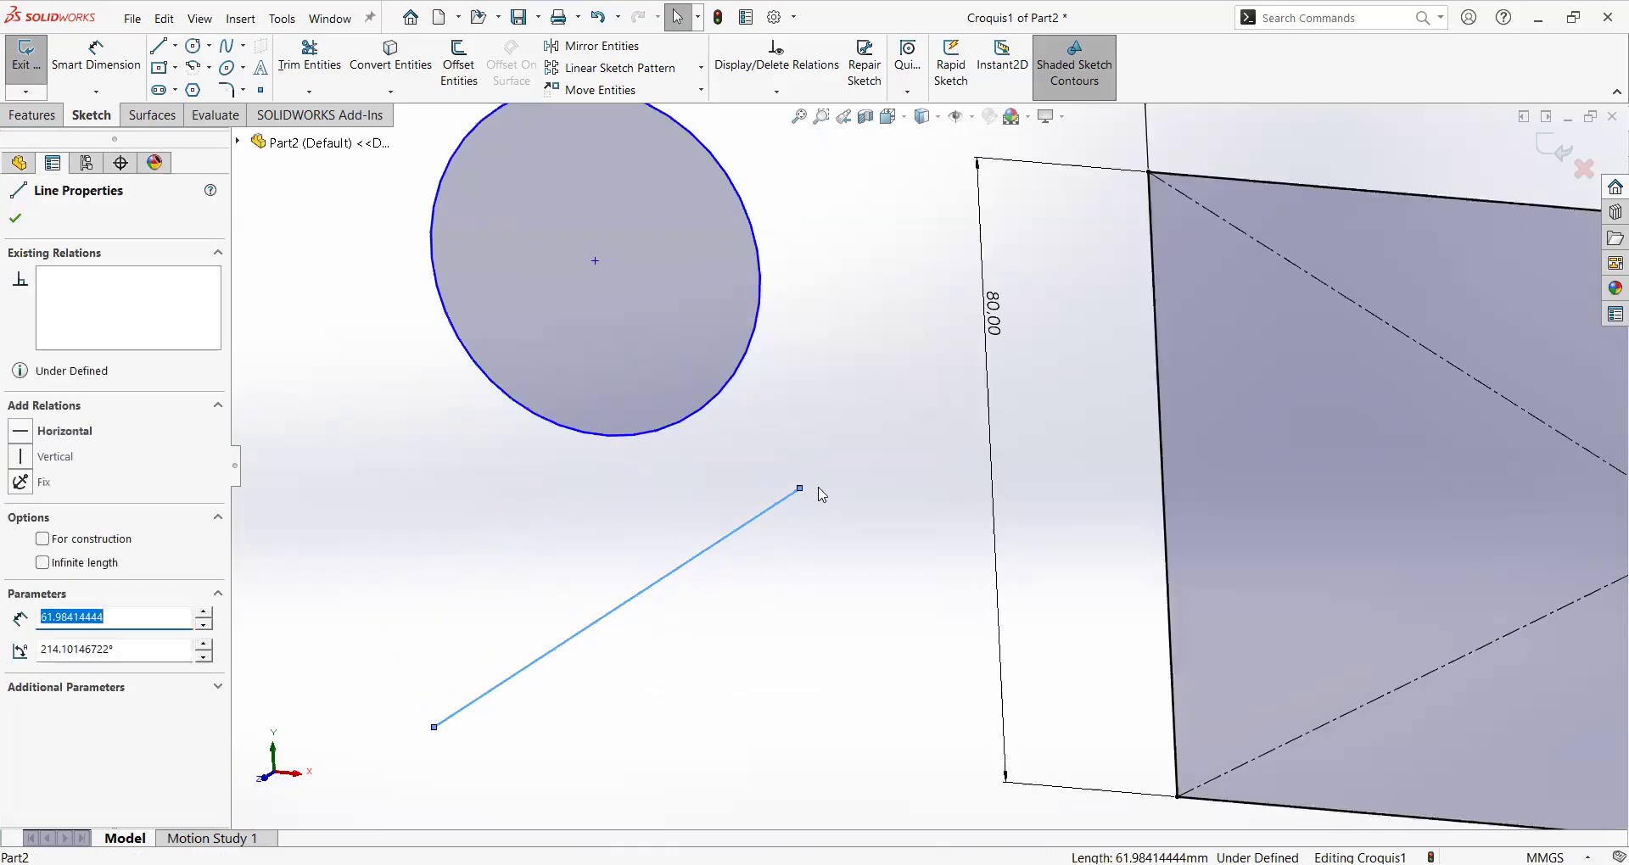
{"action": "scroll", "coordinate": [818, 494], "scroll_direction": "up", "scroll_amount": 5}
{"action": "scroll", "coordinate": [938, 483], "scroll_direction": "down", "scroll_amount": 3}
{"action": "scroll", "coordinate": [934, 462], "scroll_direction": "up", "scroll_amount": 2}
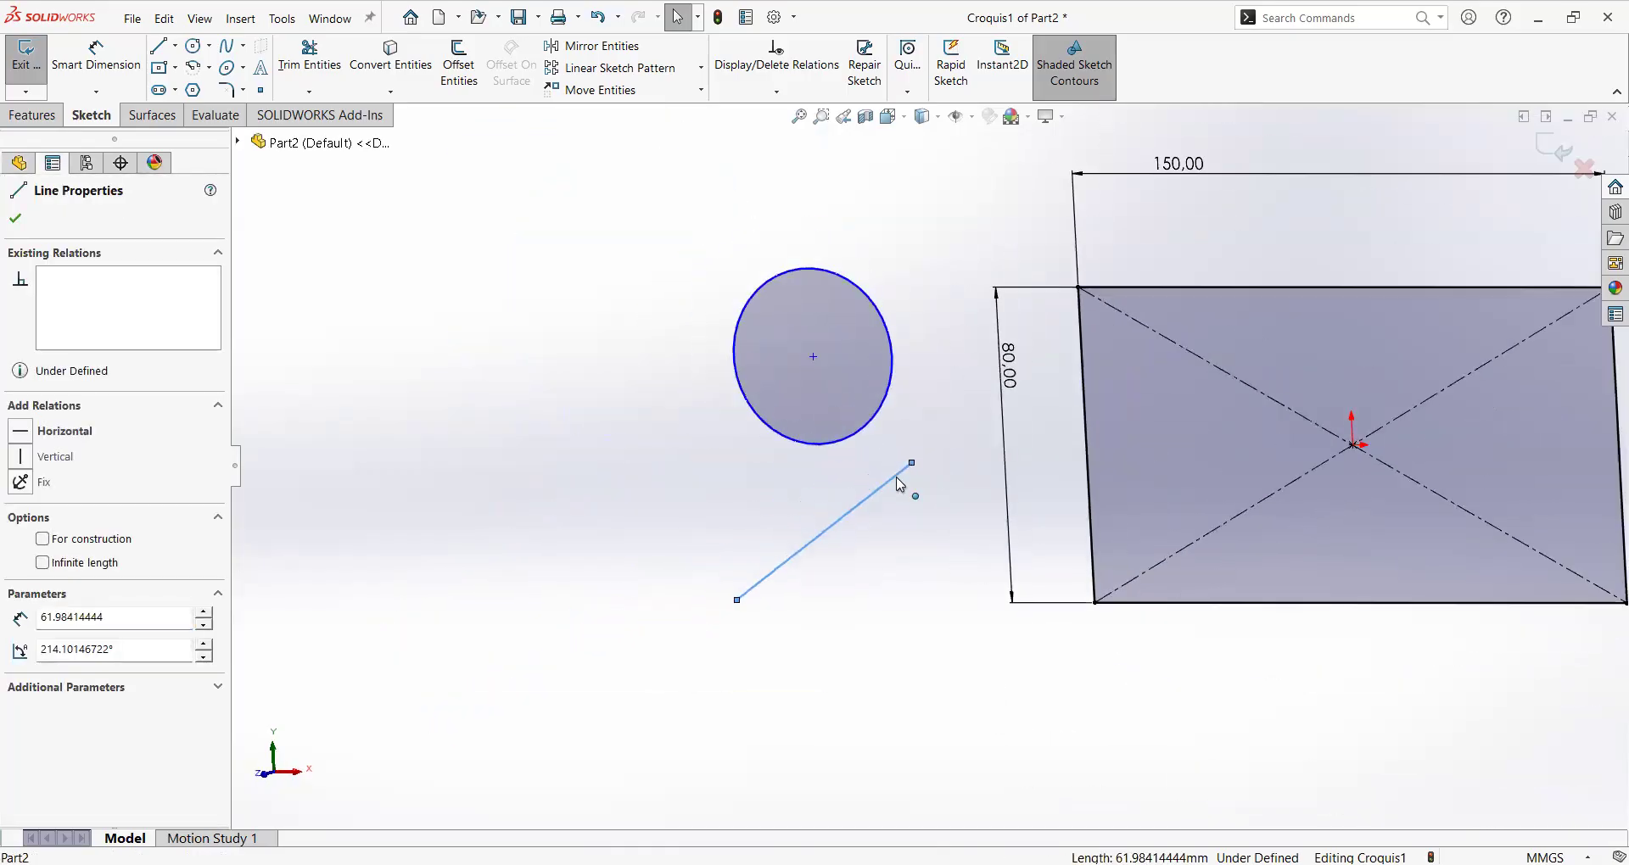
{"action": "left_click", "coordinate": [888, 491]}
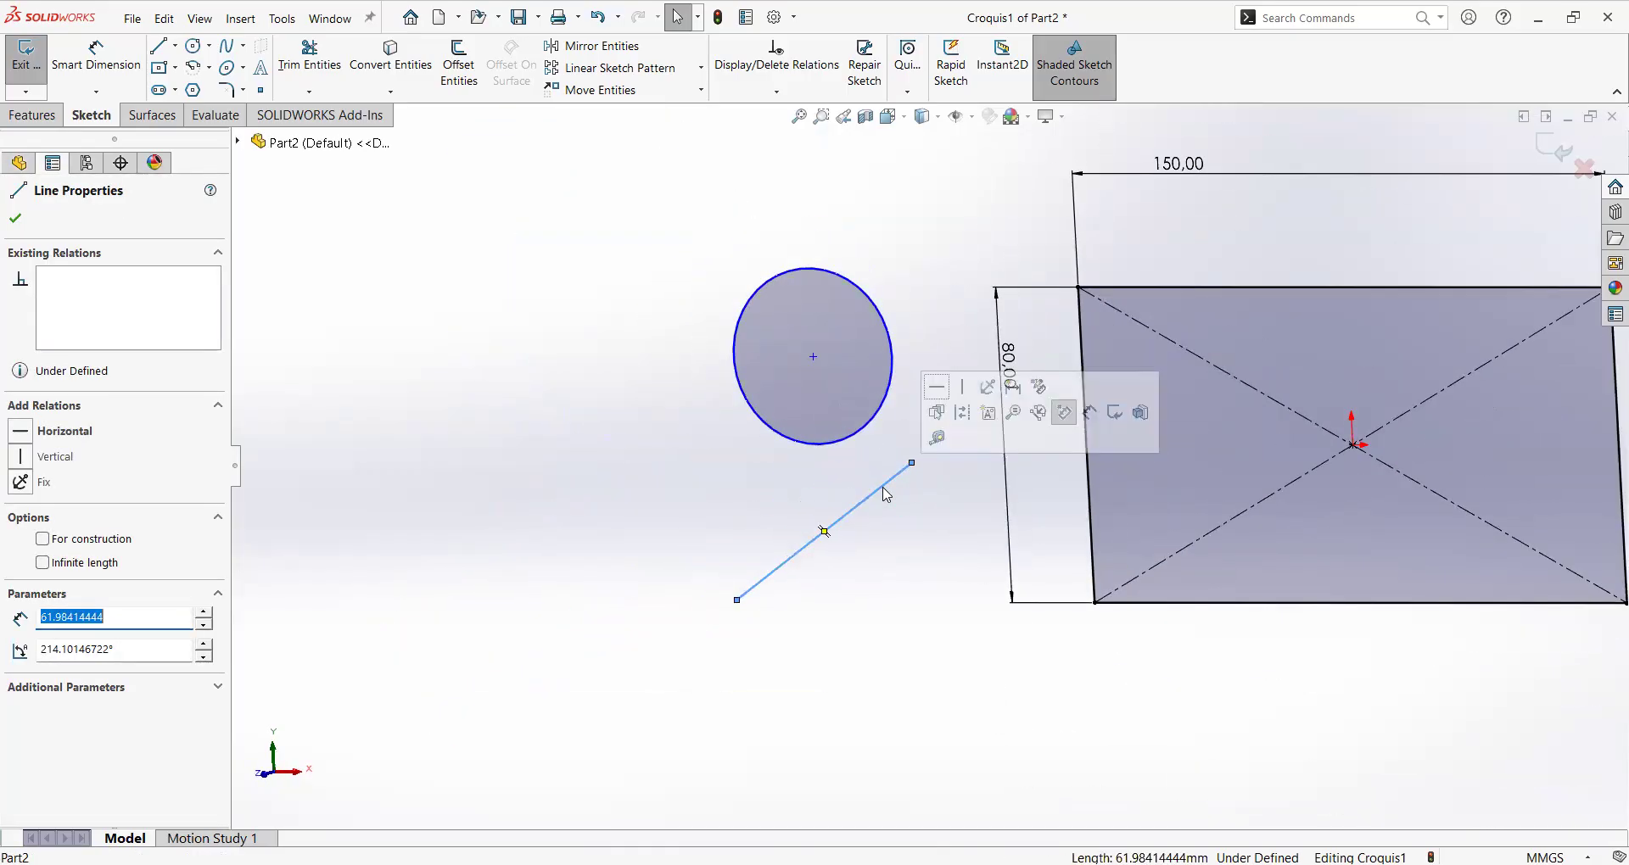
Delete the loose line and the circle, leaving just the 150 × 80 rectangle.
{"action": "key", "text": "Delete"}
{"action": "left_click", "coordinate": [871, 435]}
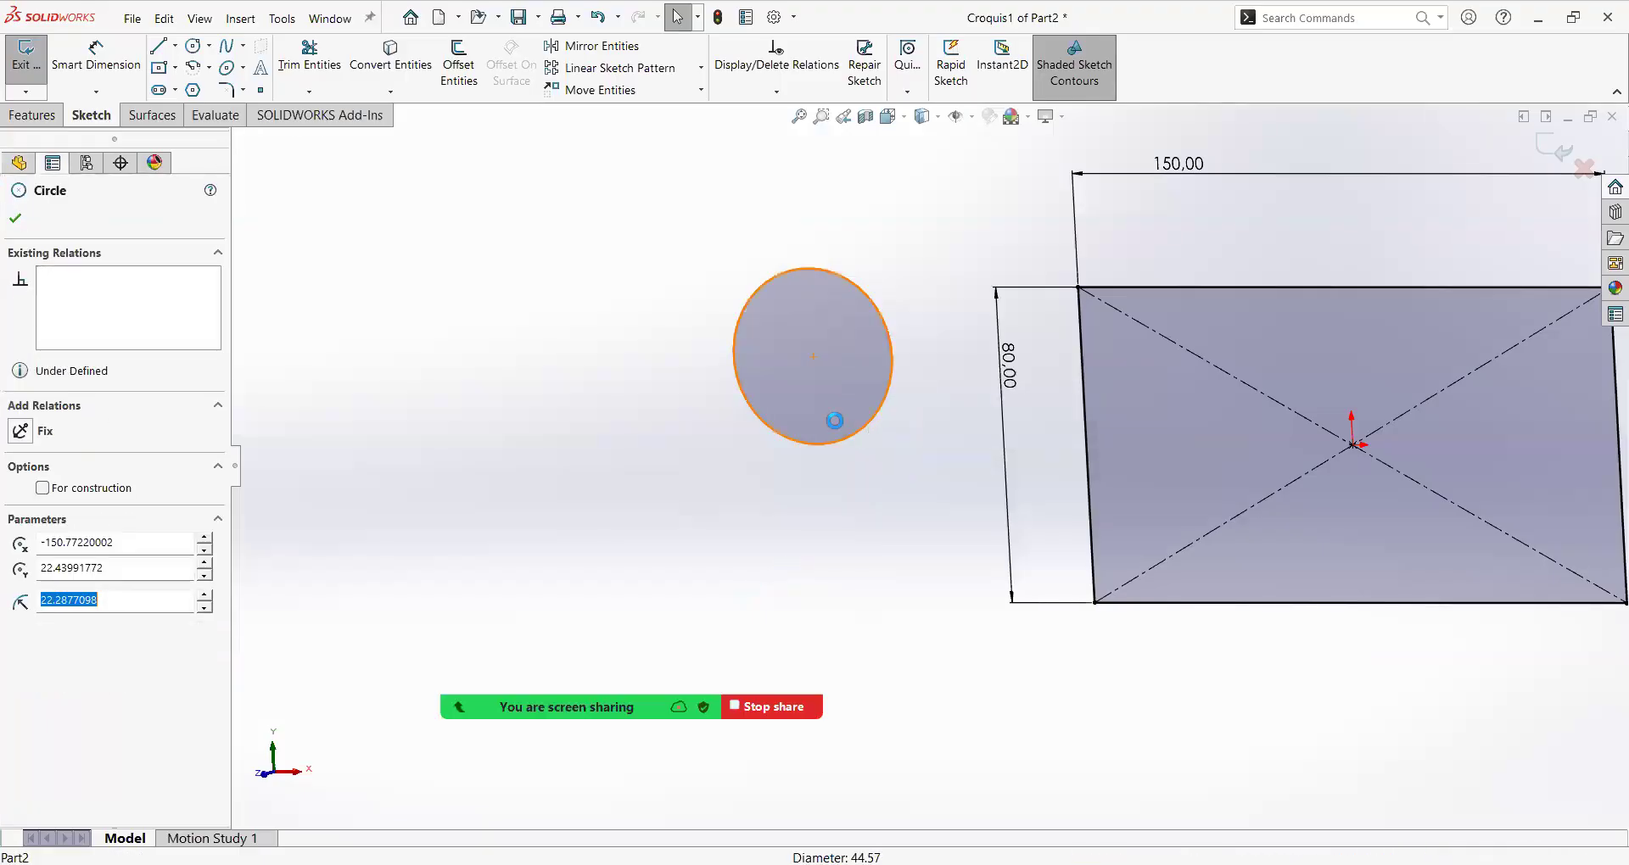
{"action": "key", "text": "Delete"}
{"action": "scroll", "coordinate": [1131, 450], "scroll_direction": "up", "scroll_amount": 3}
{"action": "scroll", "coordinate": [1178, 441], "scroll_direction": "down", "scroll_amount": 3}
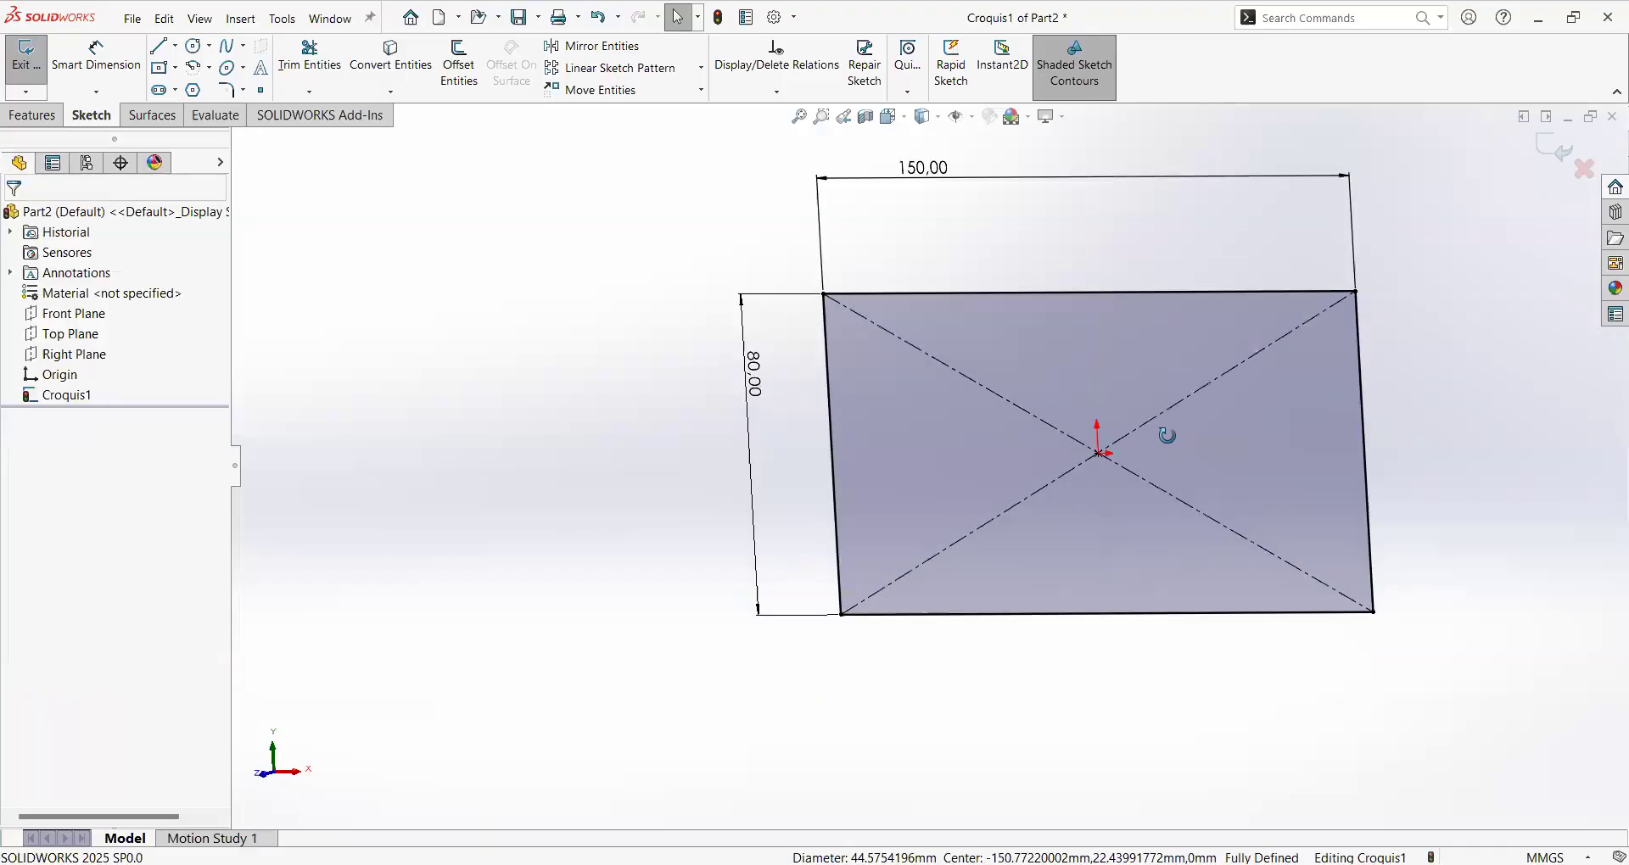
{"action": "scroll", "coordinate": [934, 469], "scroll_direction": "up", "scroll_amount": 2}
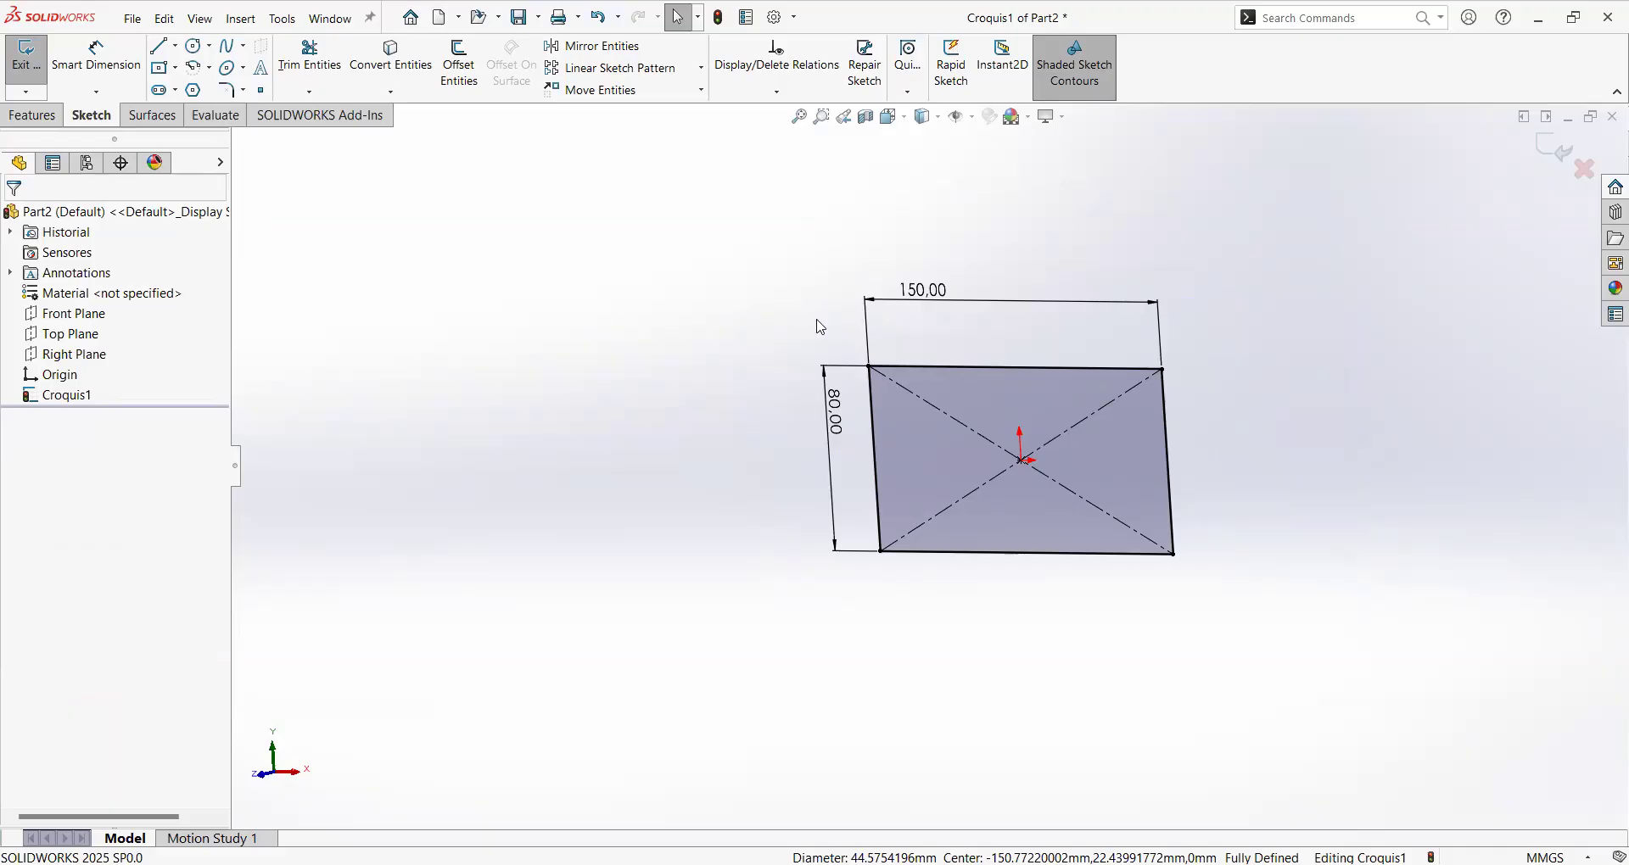
{"action": "key", "text": "l"}
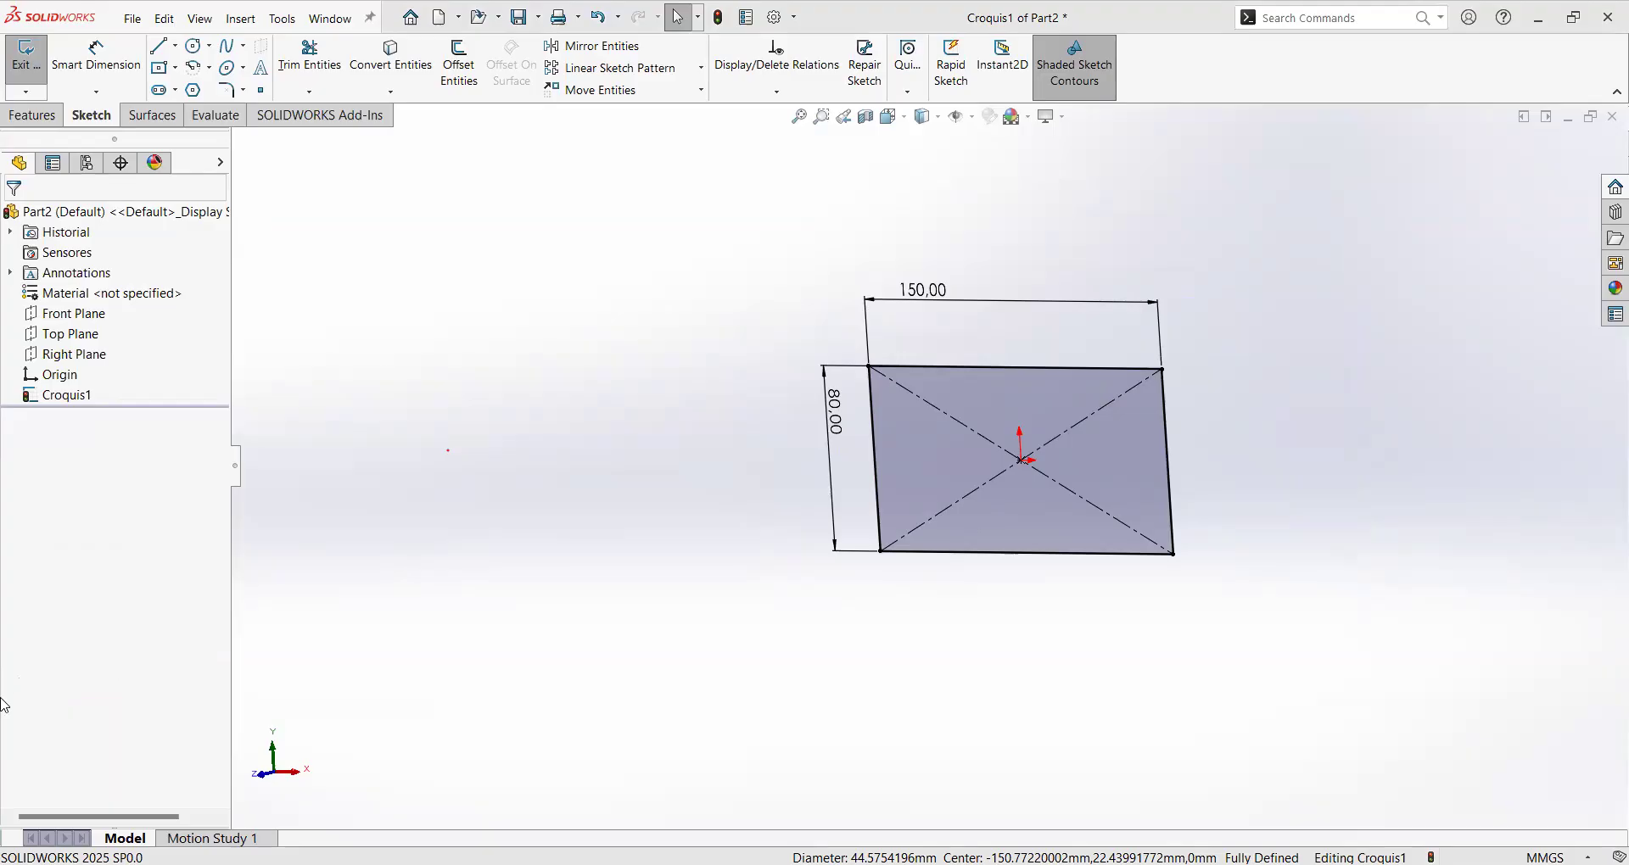
Zoom and pan the view to reposition the fully defined 150×80 rectangle sketch toward the lower left.
{"action": "key", "text": "z"}
{"action": "scroll", "coordinate": [1503, 223], "scroll_direction": "down", "scroll_amount": 2}
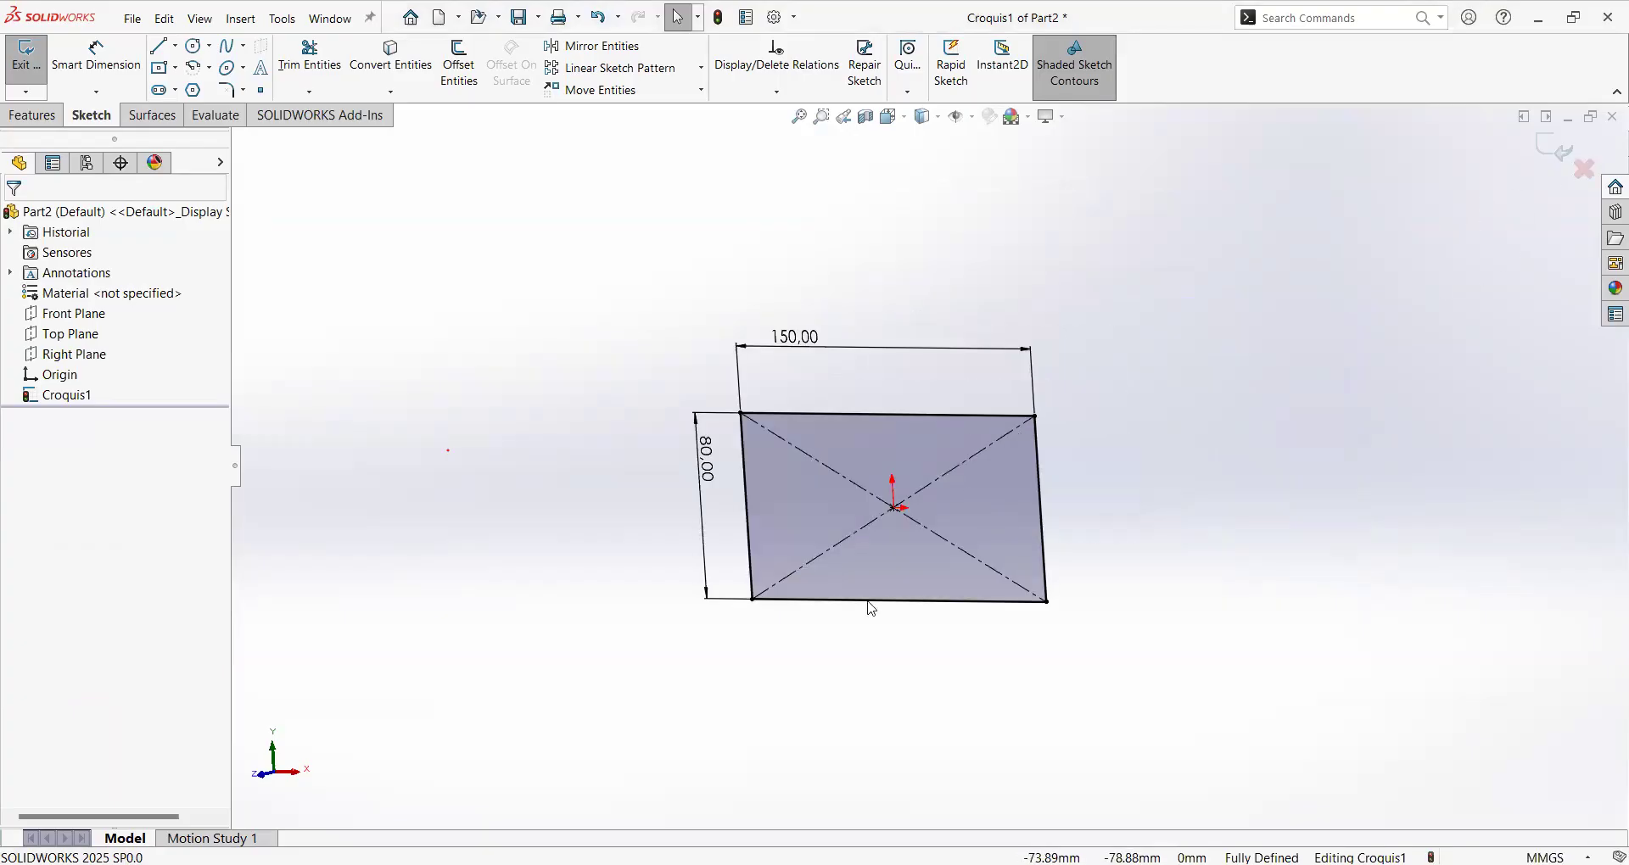
{"action": "left_click_drag", "start_coordinate": [1574, 136], "coordinate": [1622, 127]}
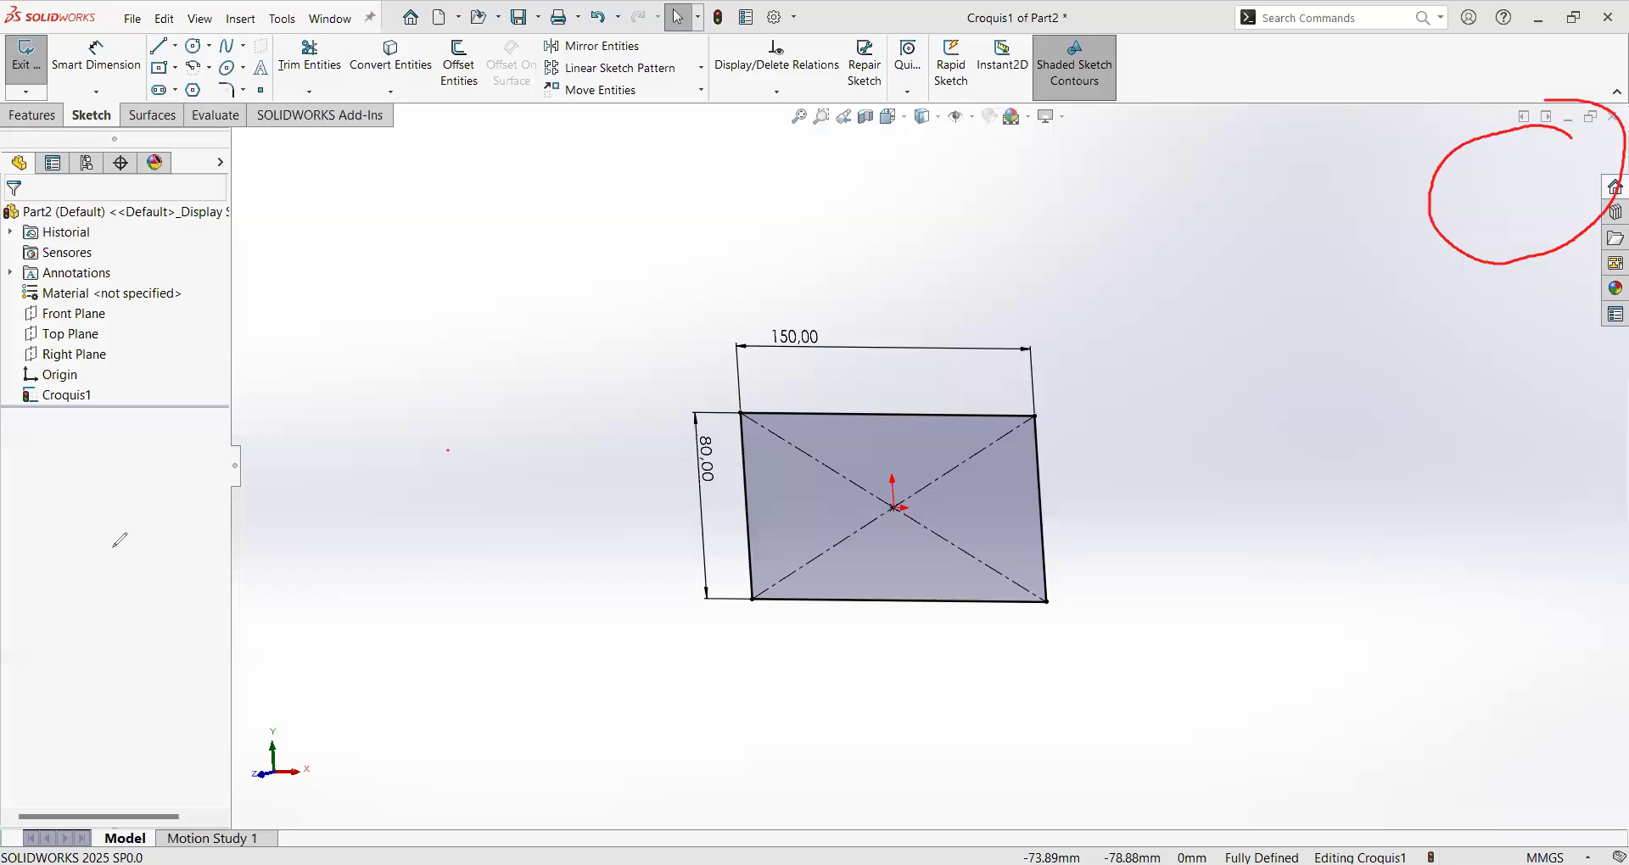
{"action": "middle_click_drag", "start_coordinate": [1149, 364], "coordinate": [1084, 389], "text": "ctrl"}
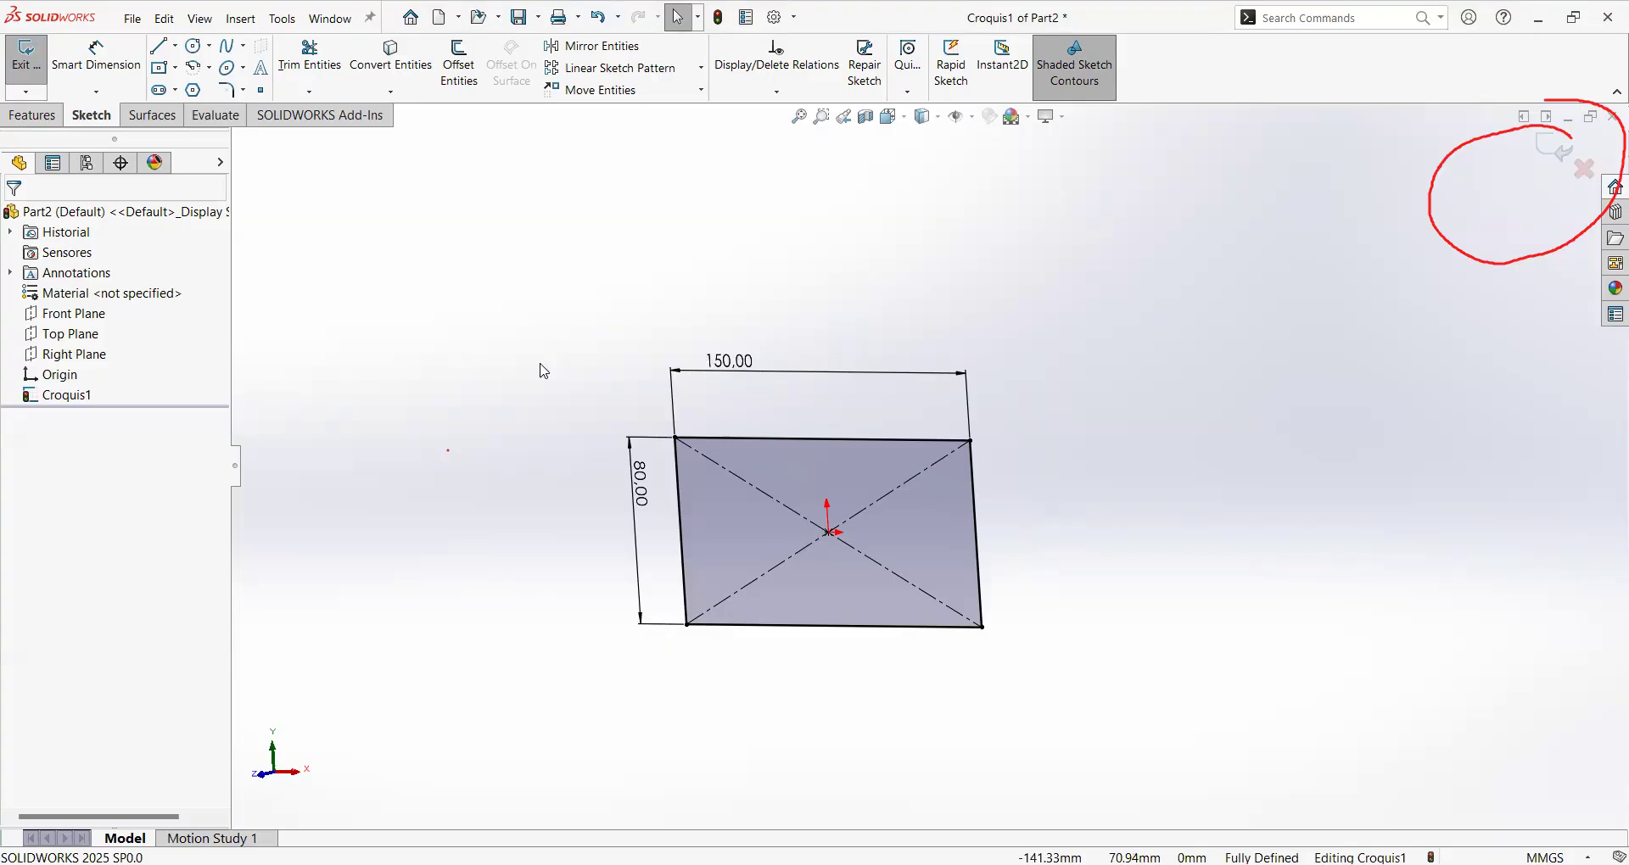
Exit the 150×80 rectangle sketch, clear the selection and tilt the view.
{"action": "left_click", "coordinate": [1554, 151]}
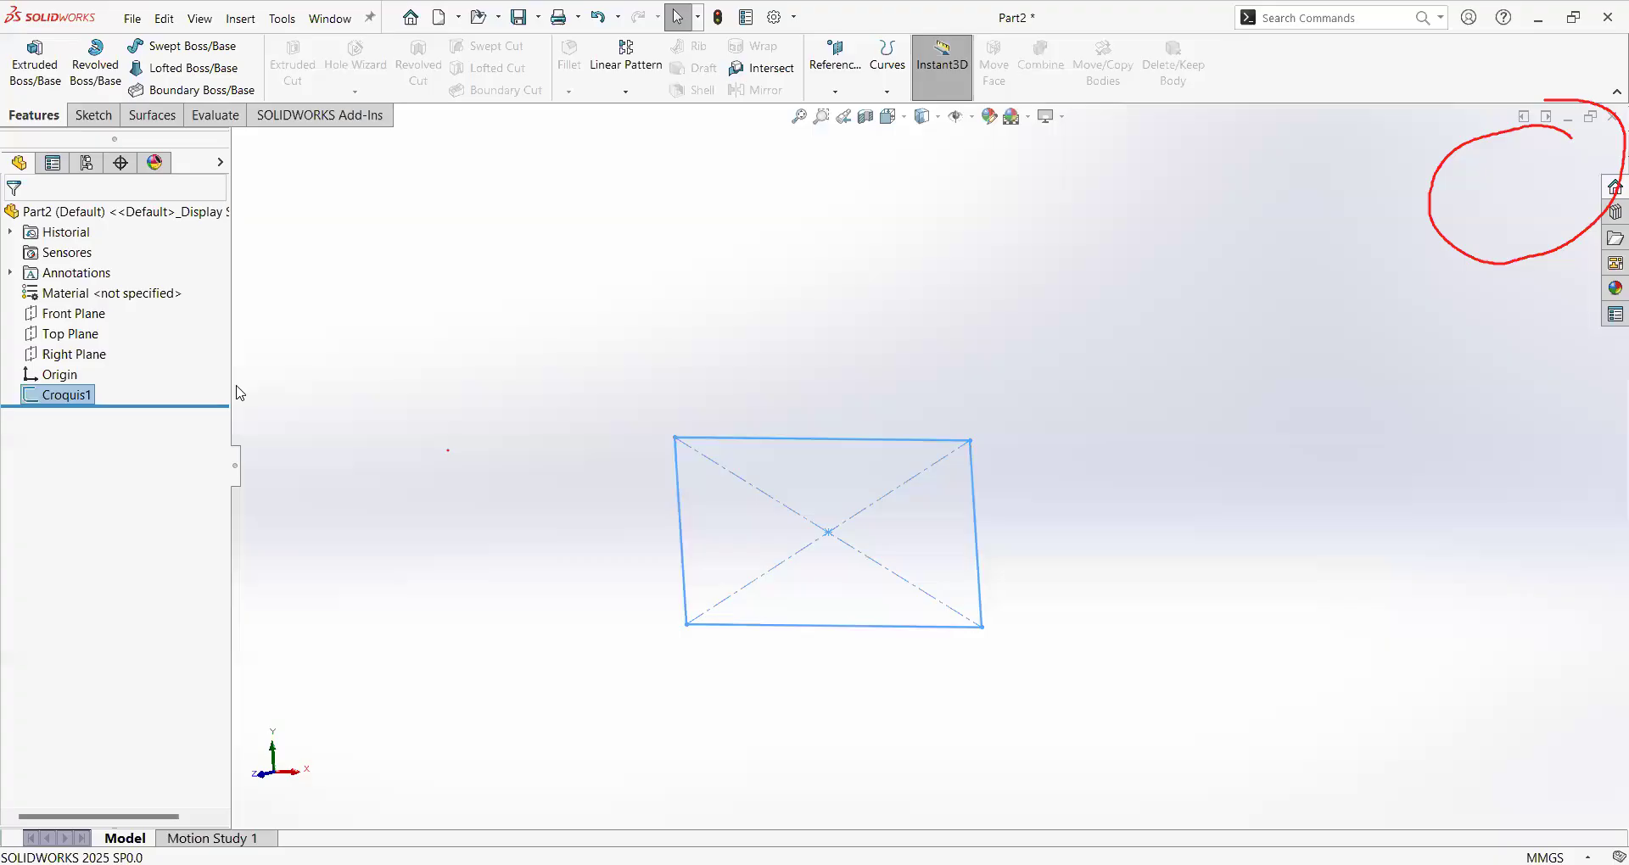
{"action": "left_click", "coordinate": [491, 378]}
{"action": "middle_click_drag", "start_coordinate": [471, 391], "coordinate": [500, 399]}
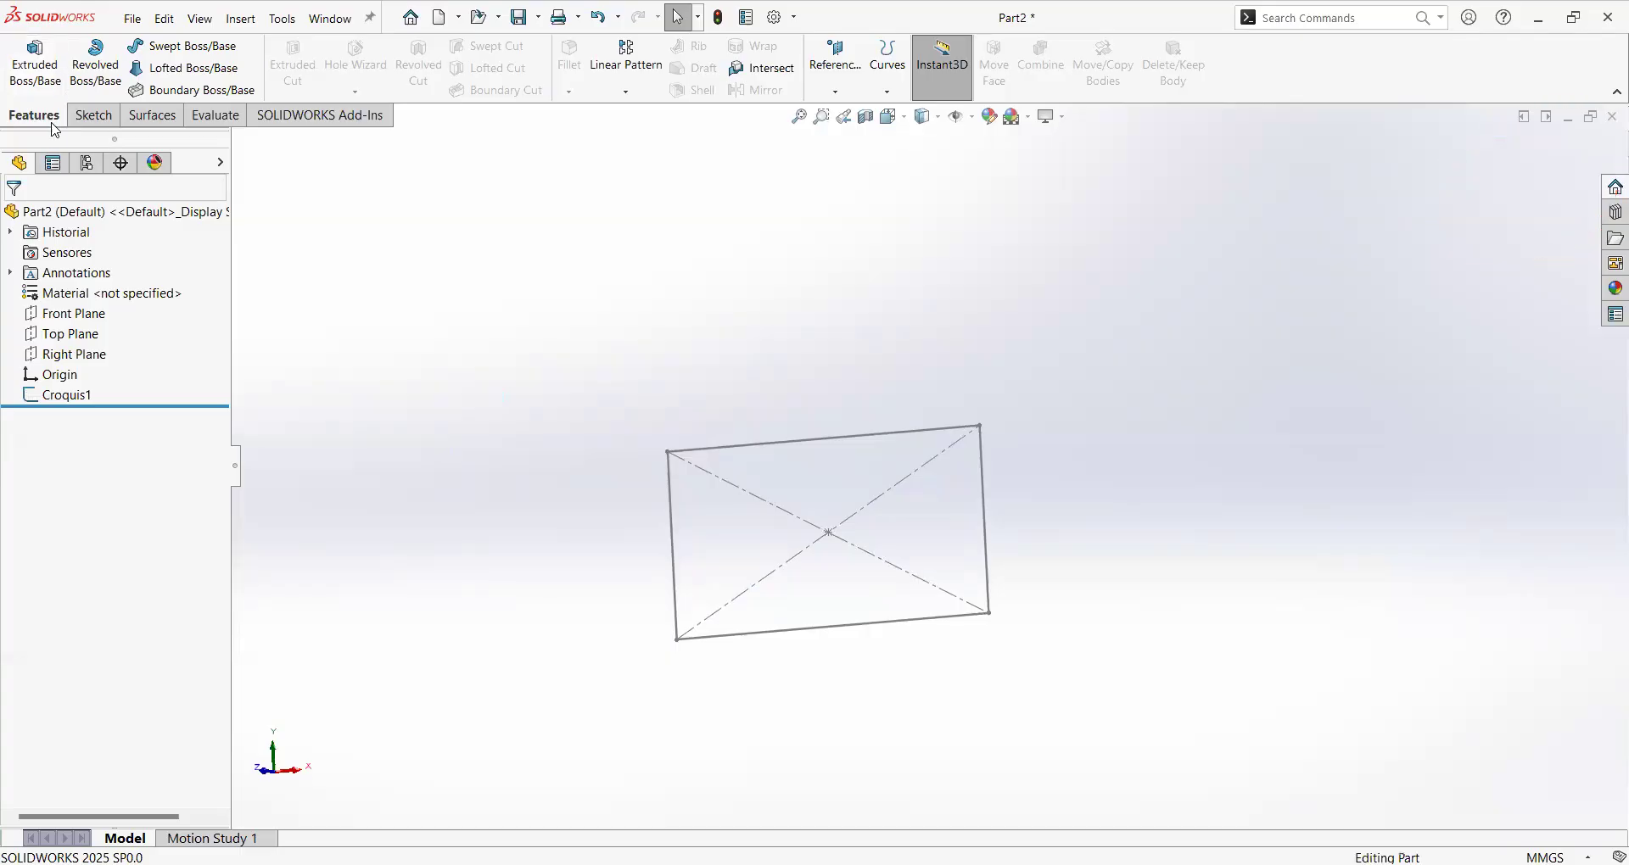
Extrude the rectangle sketch as a Blind boss 90 mm deep.
{"action": "left_click", "coordinate": [42, 75]}
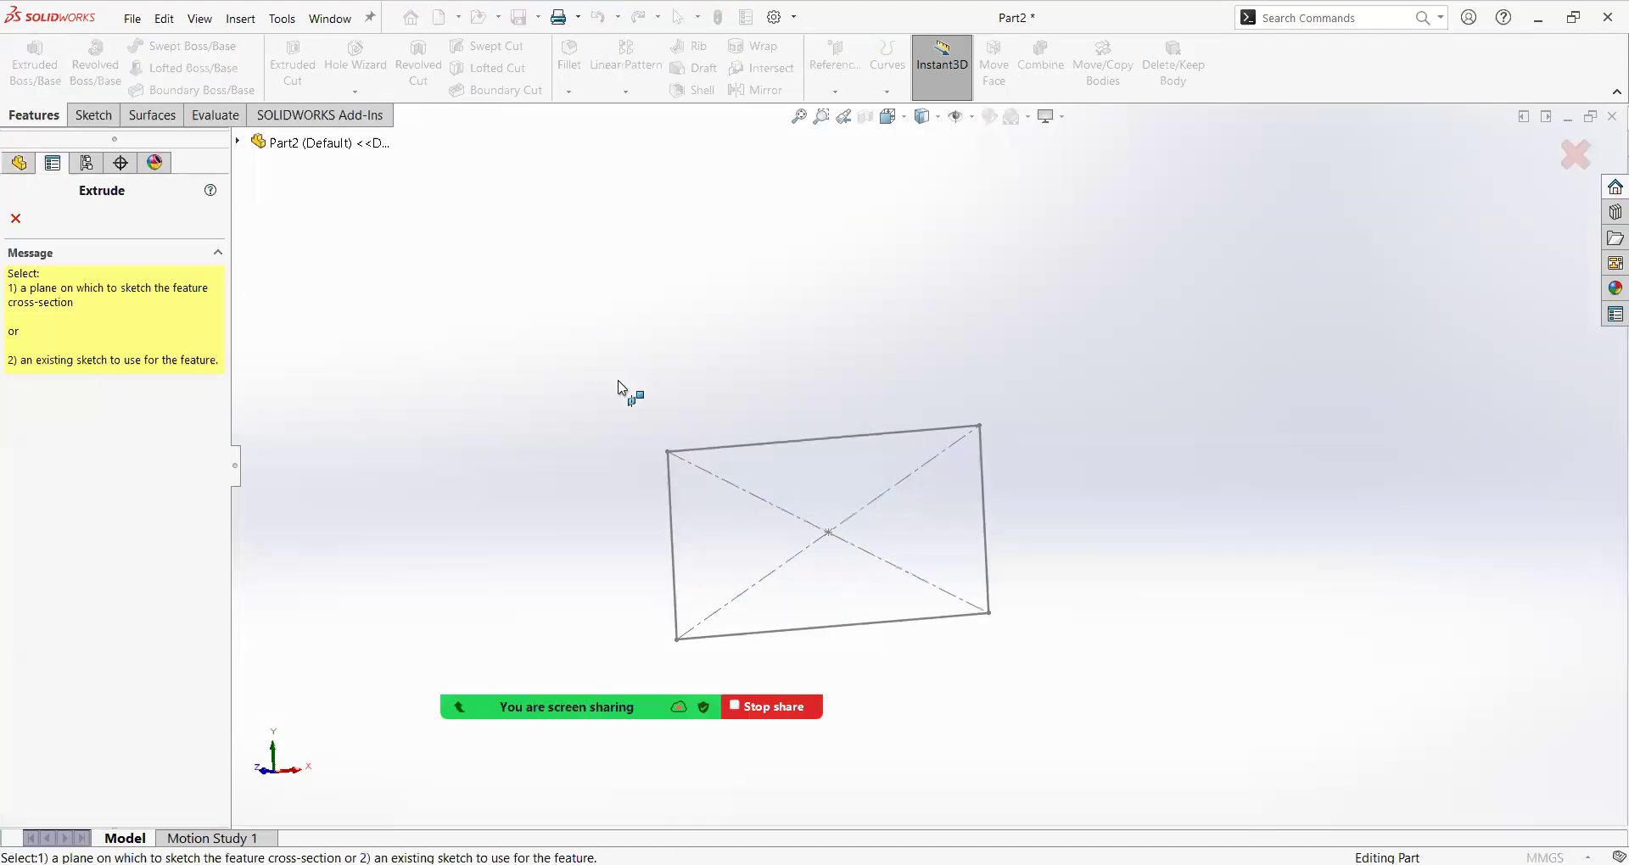
{"action": "left_click", "coordinate": [737, 443]}
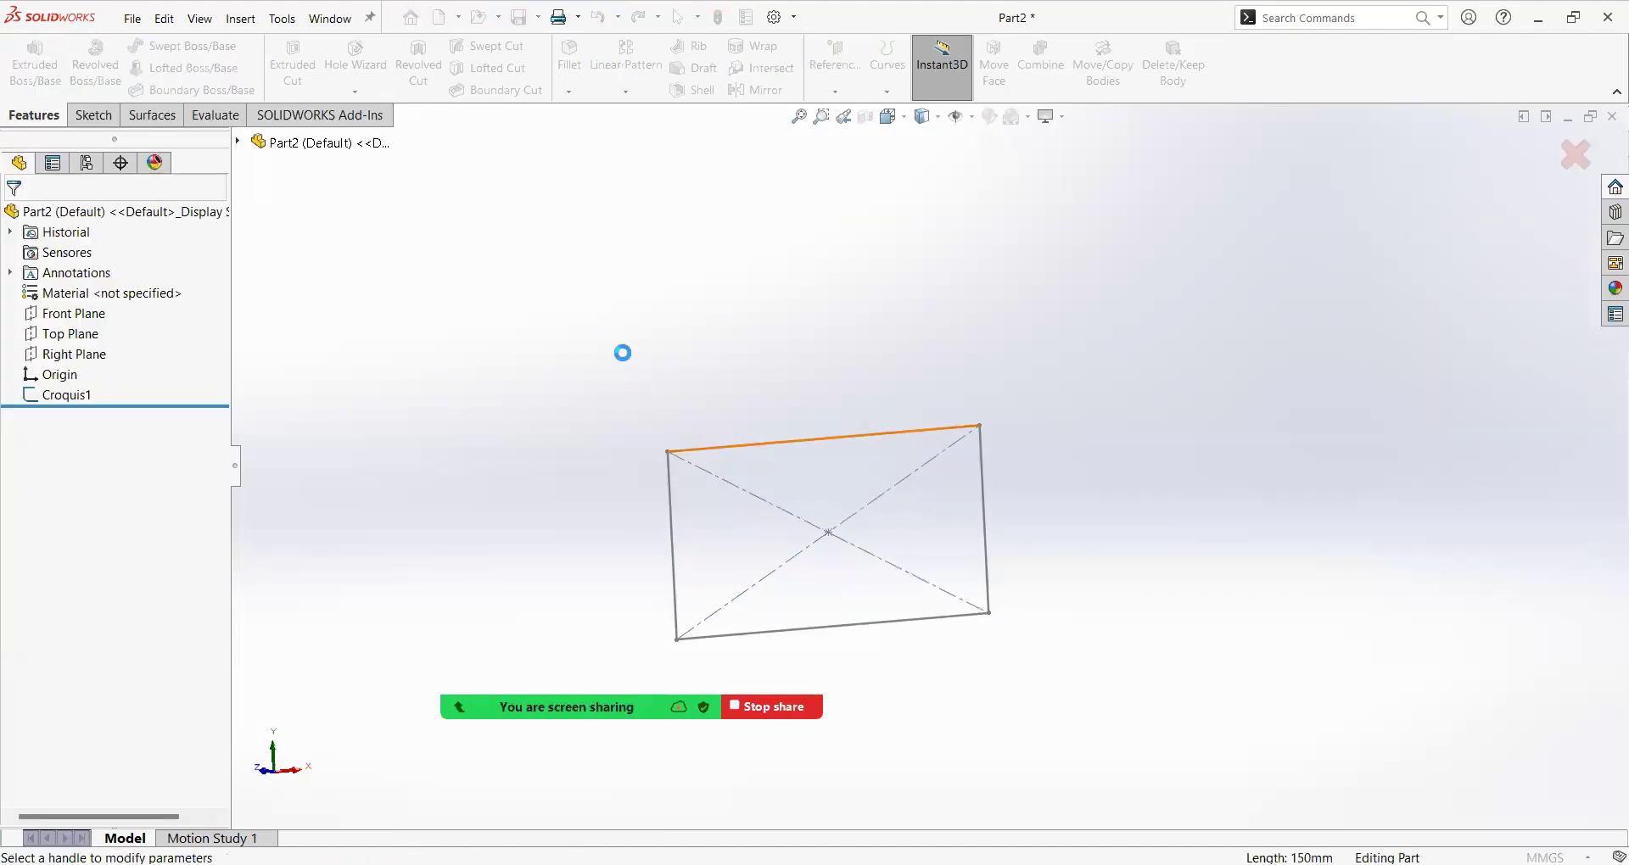
{"action": "middle_click_drag", "start_coordinate": [751, 306], "coordinate": [883, 438]}
{"action": "left_click", "coordinate": [861, 550]}
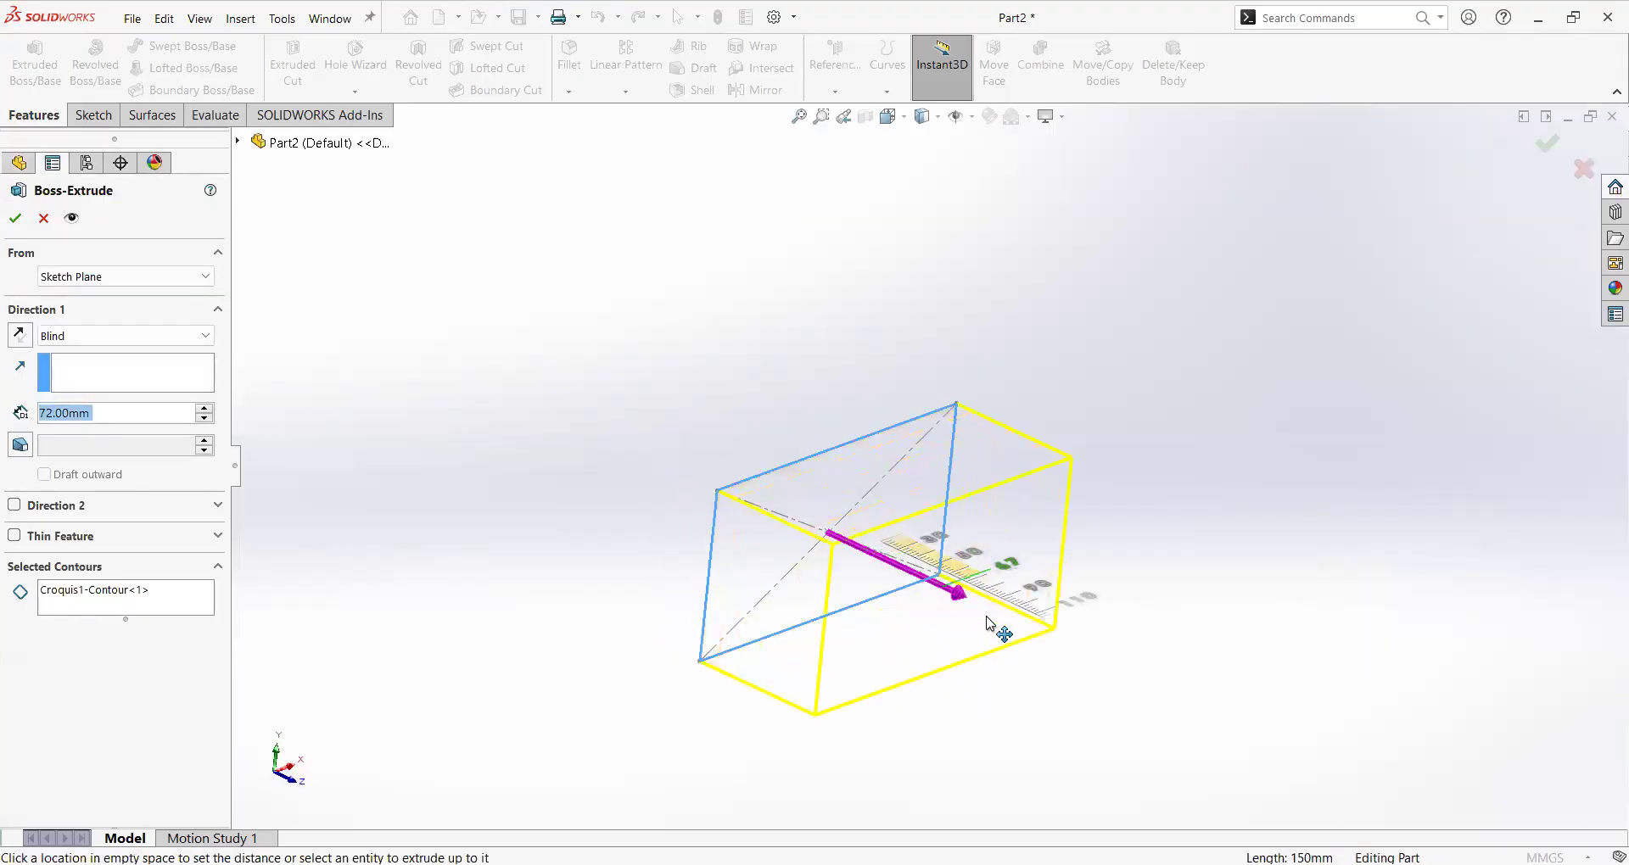
{"action": "left_click", "coordinate": [980, 620]}
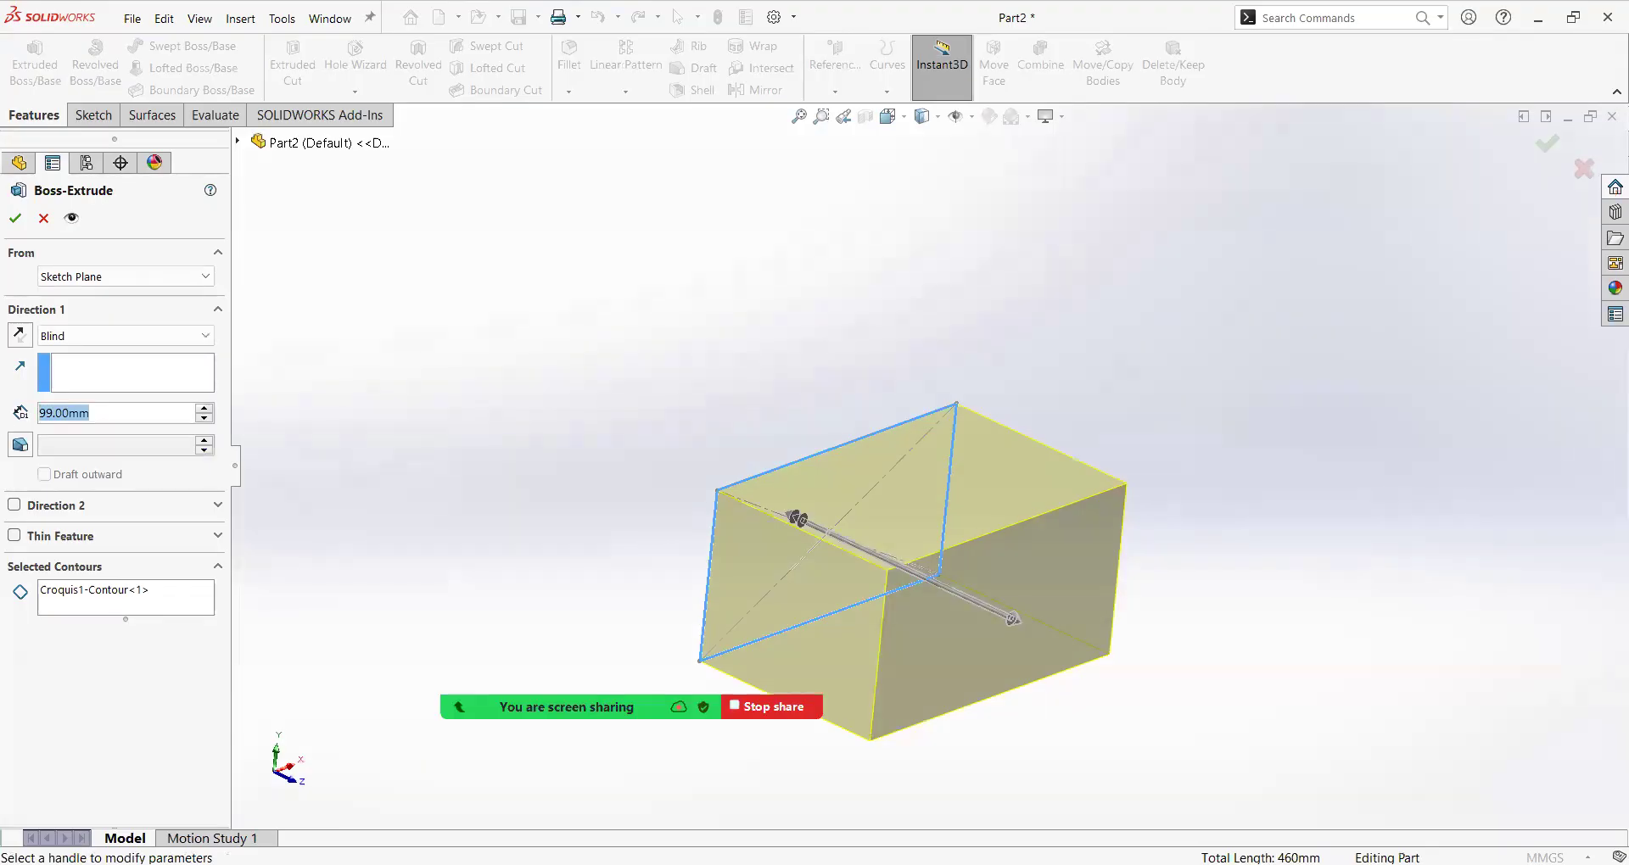
{"action": "type", "text": "90"}
{"action": "key", "text": "Return"}
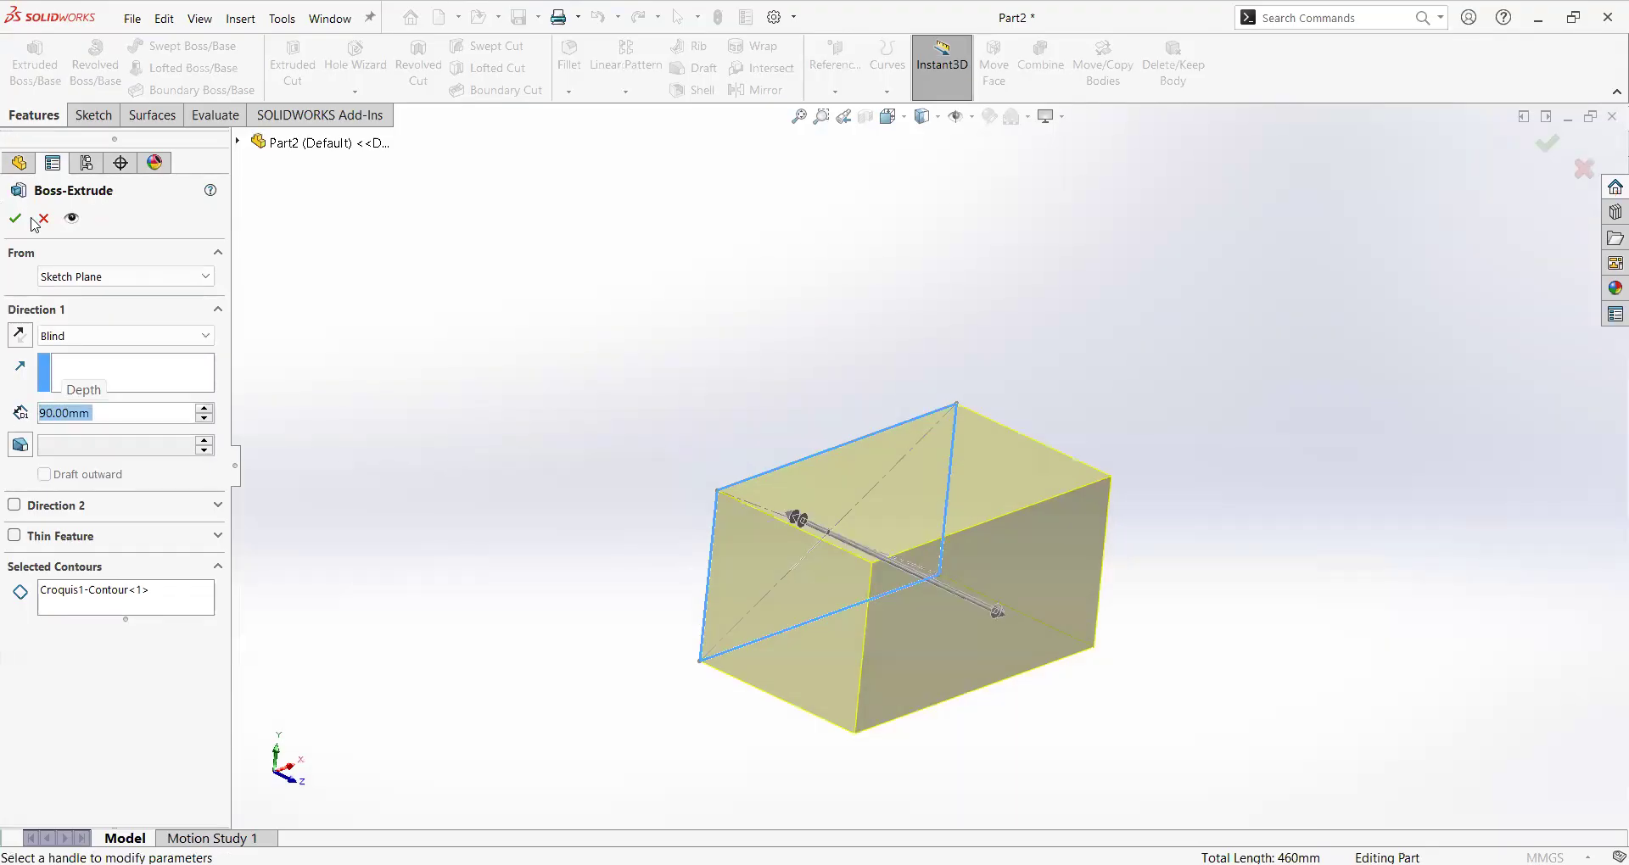
{"action": "left_click", "coordinate": [15, 218]}
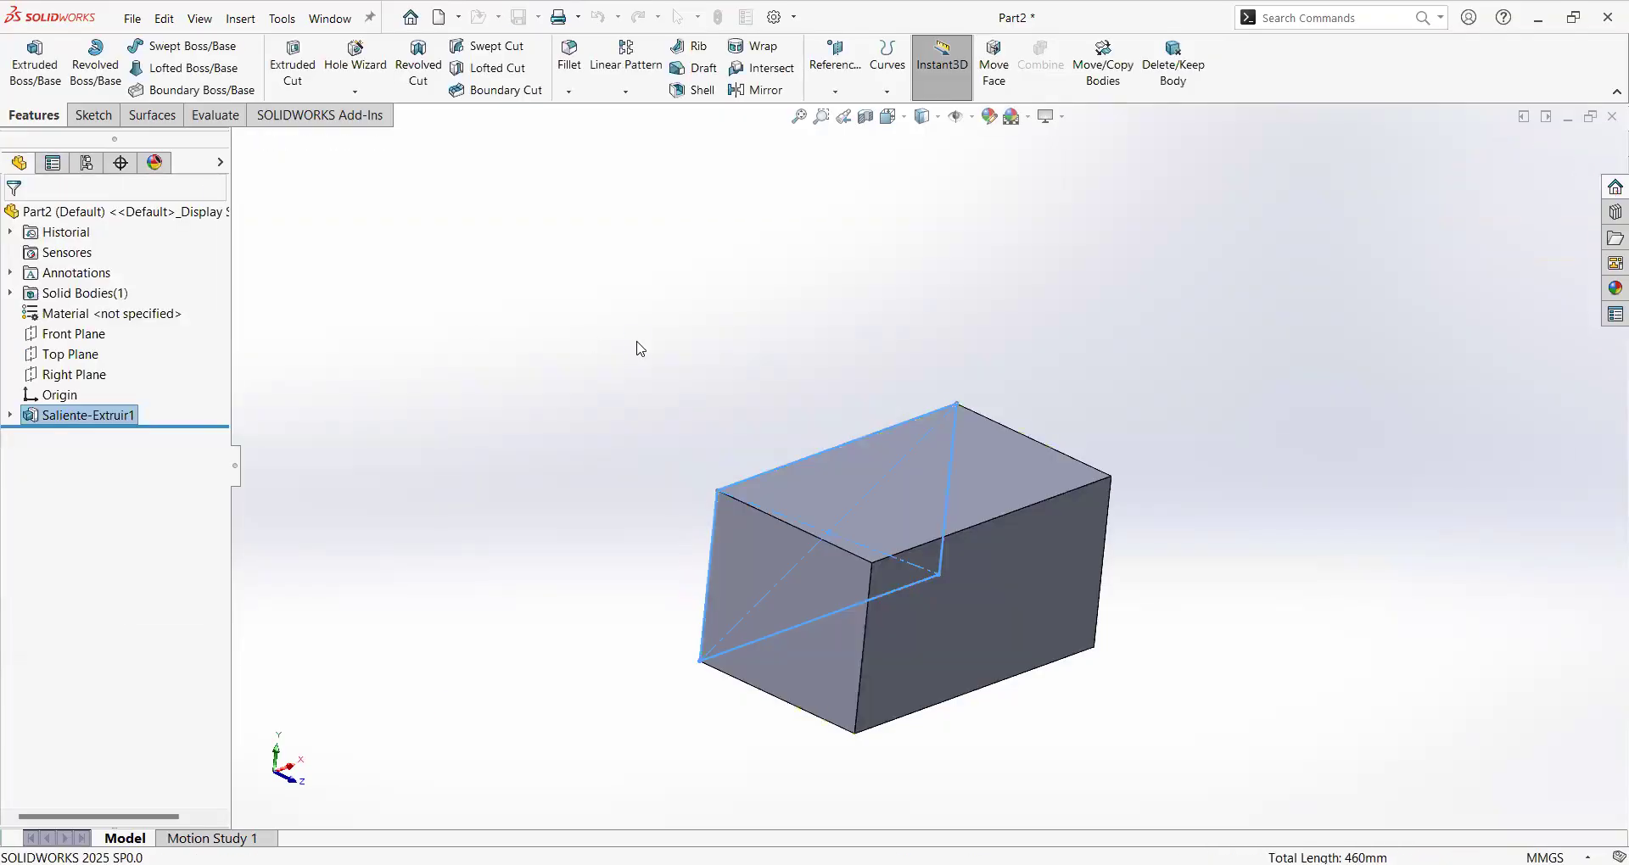
{"action": "mouse_move", "coordinate": [636, 349]}
{"action": "middle_mouse_down"}
{"action": "mouse_move", "coordinate": [731, 359]}
{"action": "mouse_move", "coordinate": [480, 374]}
{"action": "mouse_move", "coordinate": [660, 422]}
{"action": "mouse_move", "coordinate": [614, 436]}
{"action": "middle_mouse_up"}
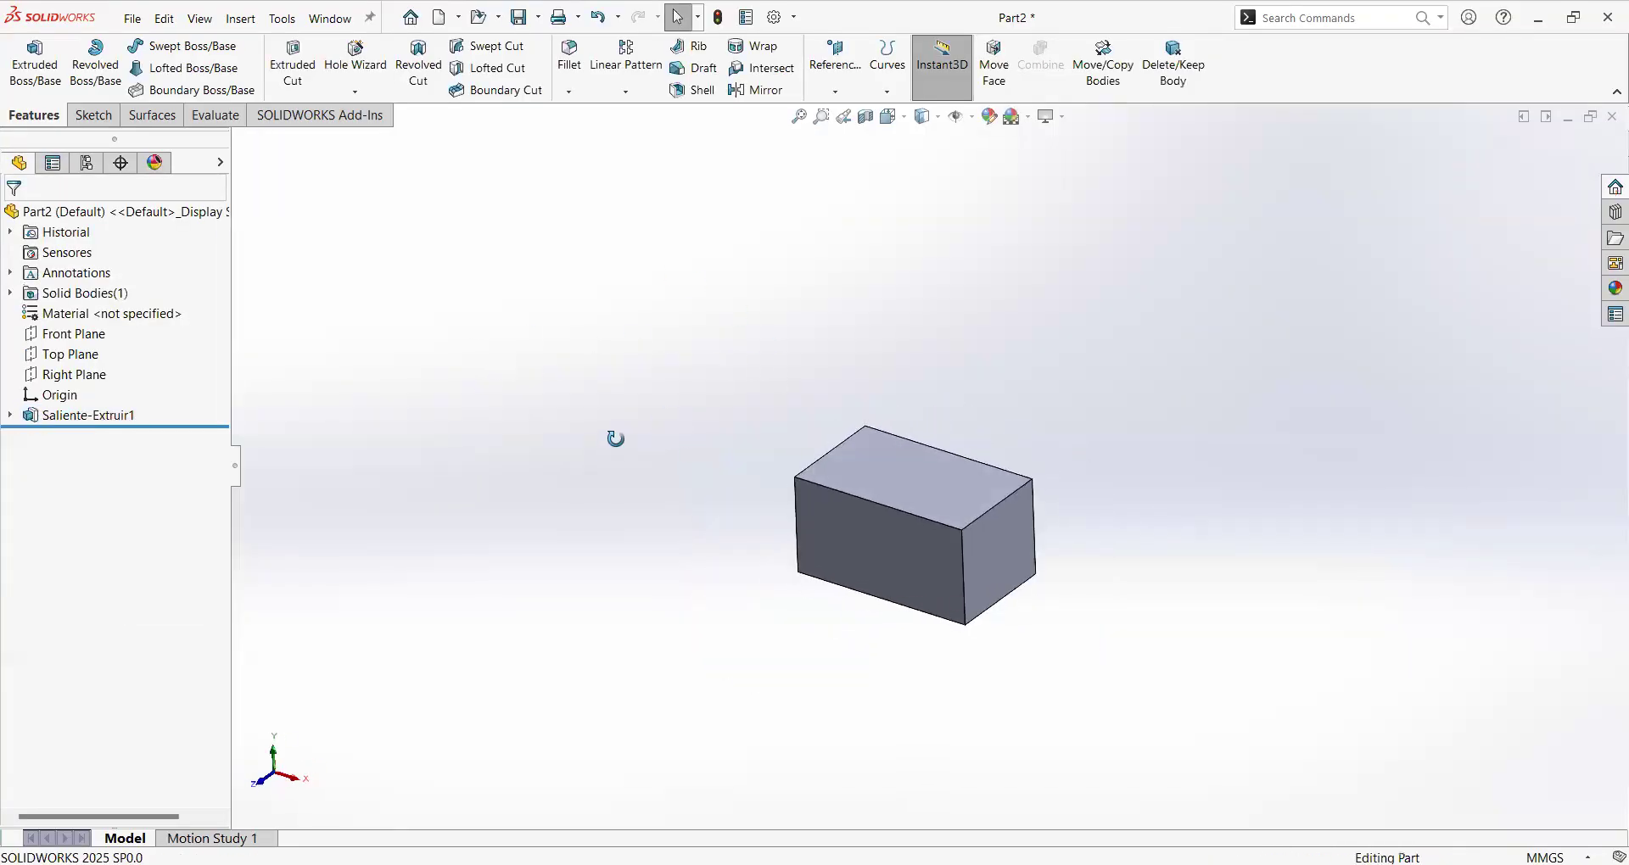
{"action": "scroll", "coordinate": [955, 527], "scroll_direction": "down", "scroll_amount": 5}
{"action": "scroll", "coordinate": [940, 564], "scroll_direction": "down", "scroll_amount": 3}
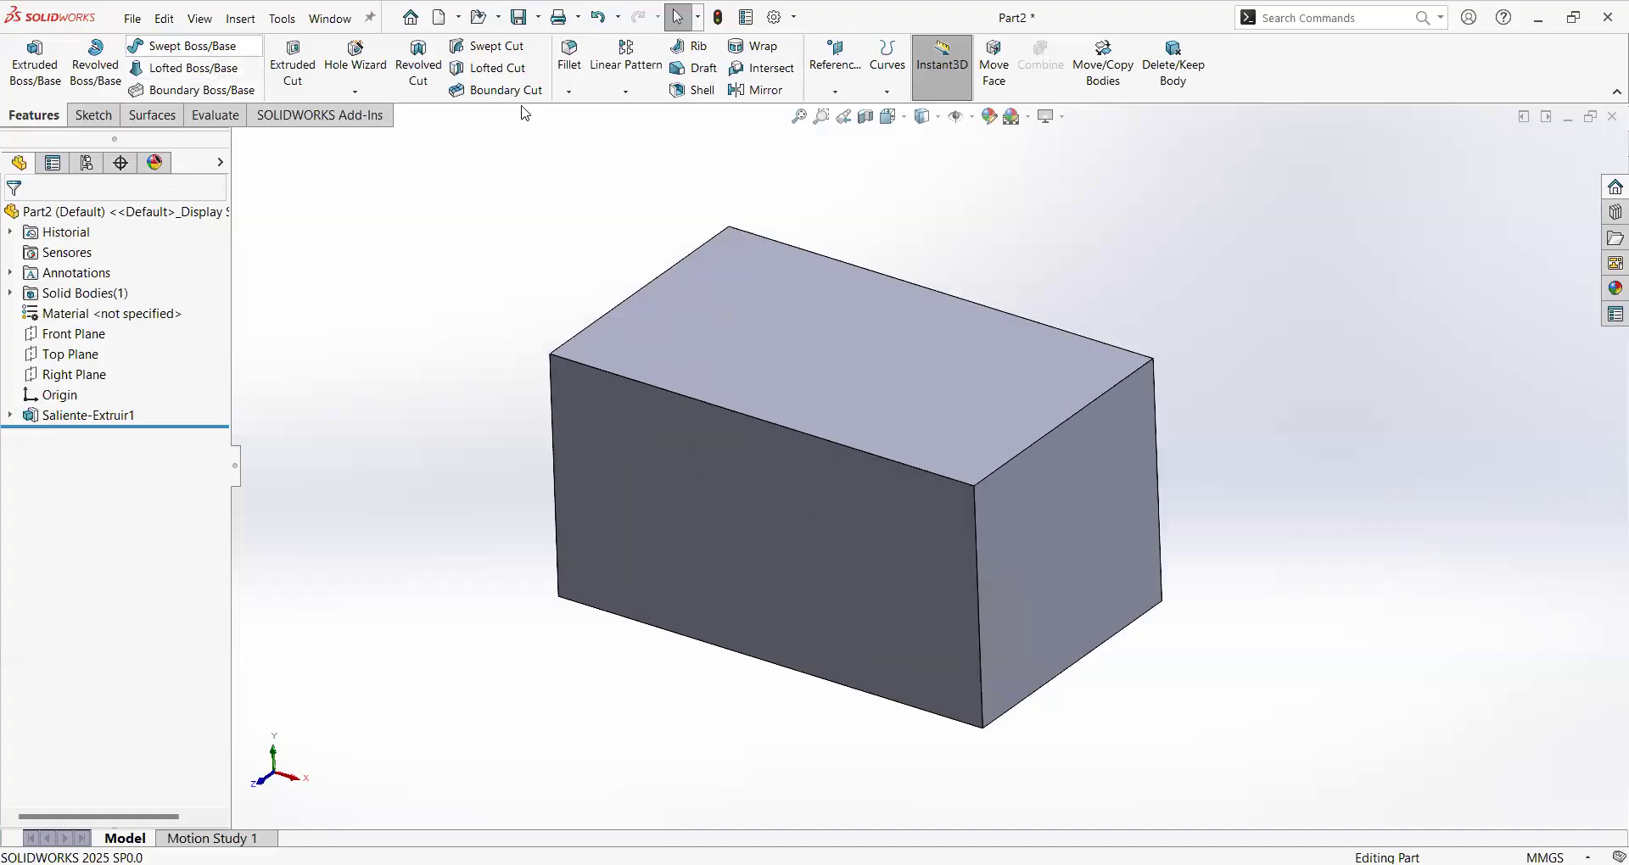
{"action": "mouse_move", "coordinate": [520, 283]}
{"action": "middle_mouse_down"}
{"action": "mouse_move", "coordinate": [513, 254]}
{"action": "mouse_move", "coordinate": [487, 266]}
{"action": "mouse_move", "coordinate": [519, 270]}
{"action": "mouse_move", "coordinate": [534, 334]}
{"action": "mouse_move", "coordinate": [465, 273]}
{"action": "middle_mouse_up"}
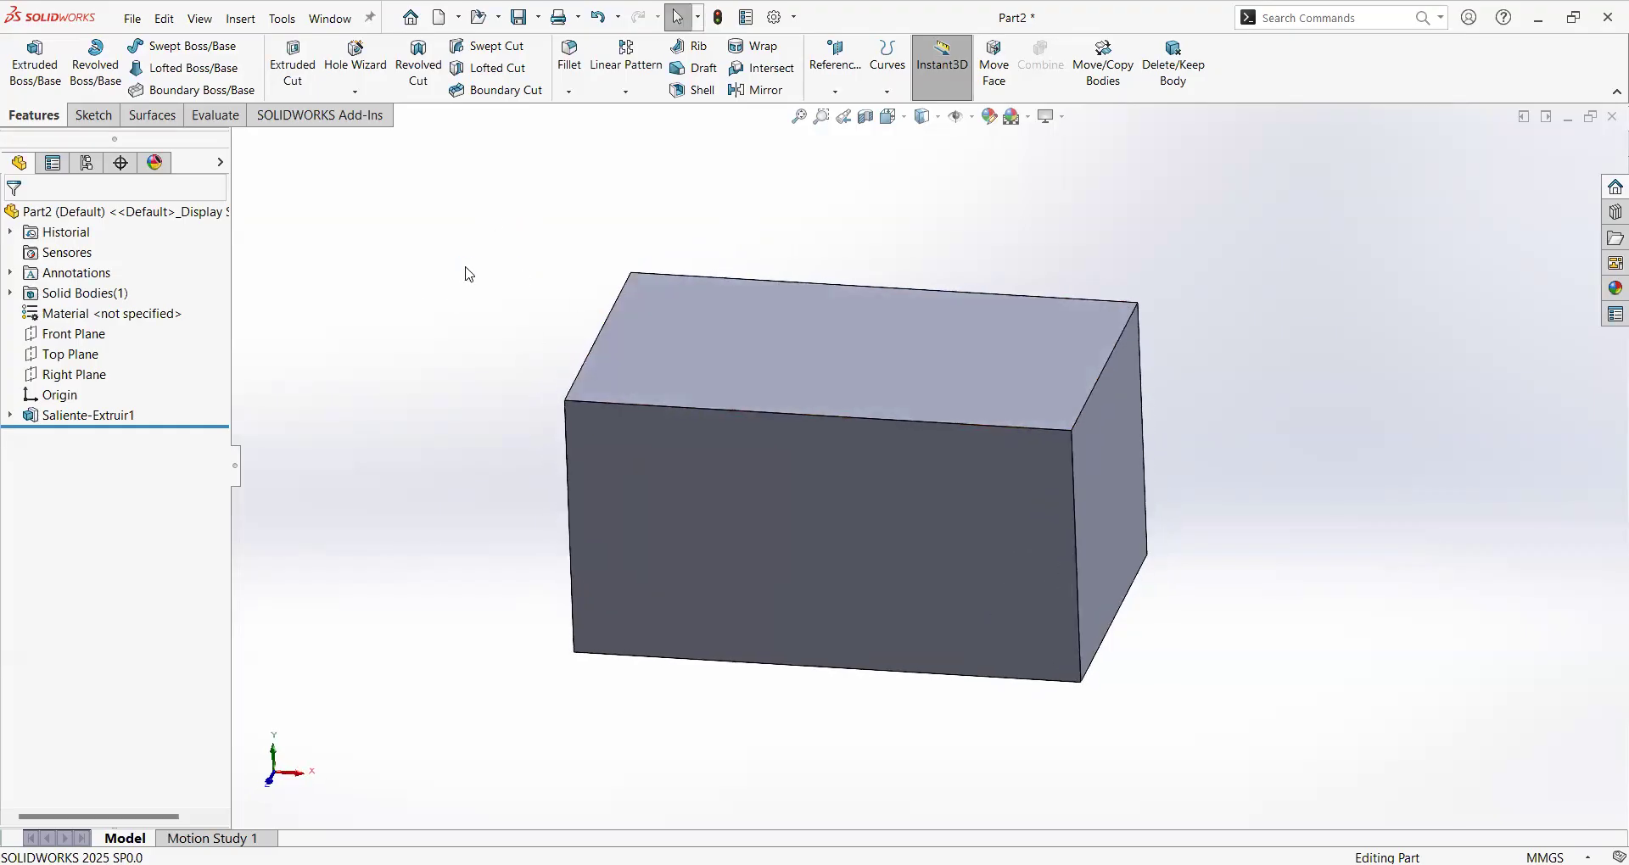
{"action": "left_click", "coordinate": [94, 117]}
{"action": "mouse_move", "coordinate": [1133, 126]}
{"action": "left_mouse_down"}
{"action": "mouse_move", "coordinate": [839, 23]}
{"action": "mouse_move", "coordinate": [870, 20]}
{"action": "mouse_move", "coordinate": [67, 30]}
{"action": "mouse_move", "coordinate": [217, 134]}
{"action": "left_mouse_up"}
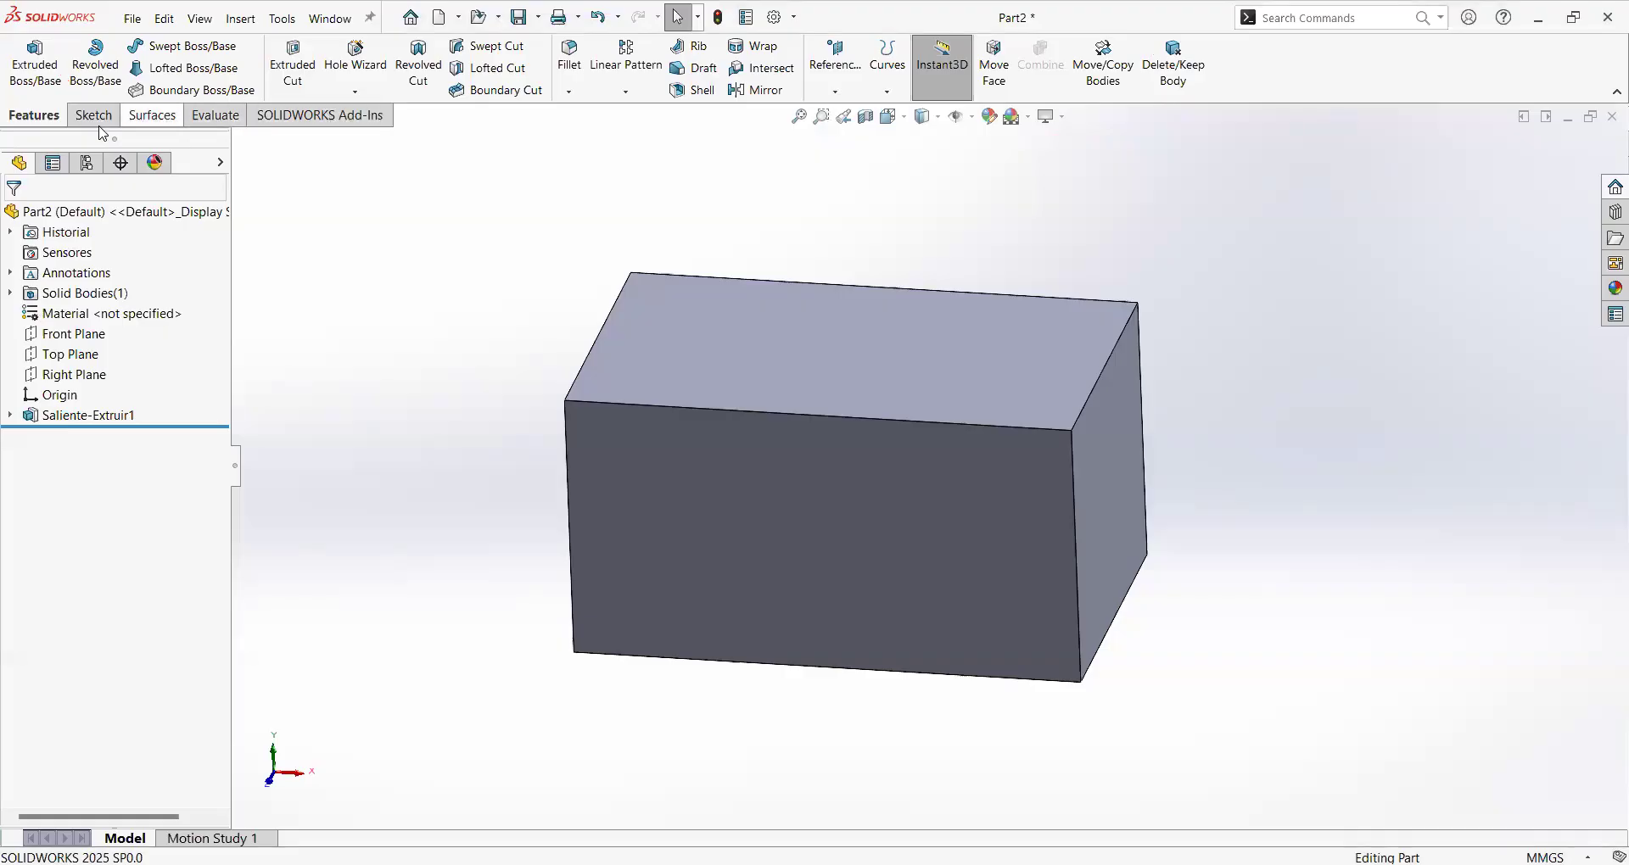
{"action": "right_click", "coordinate": [318, 124]}
{"action": "mouse_move", "coordinate": [445, 181]}
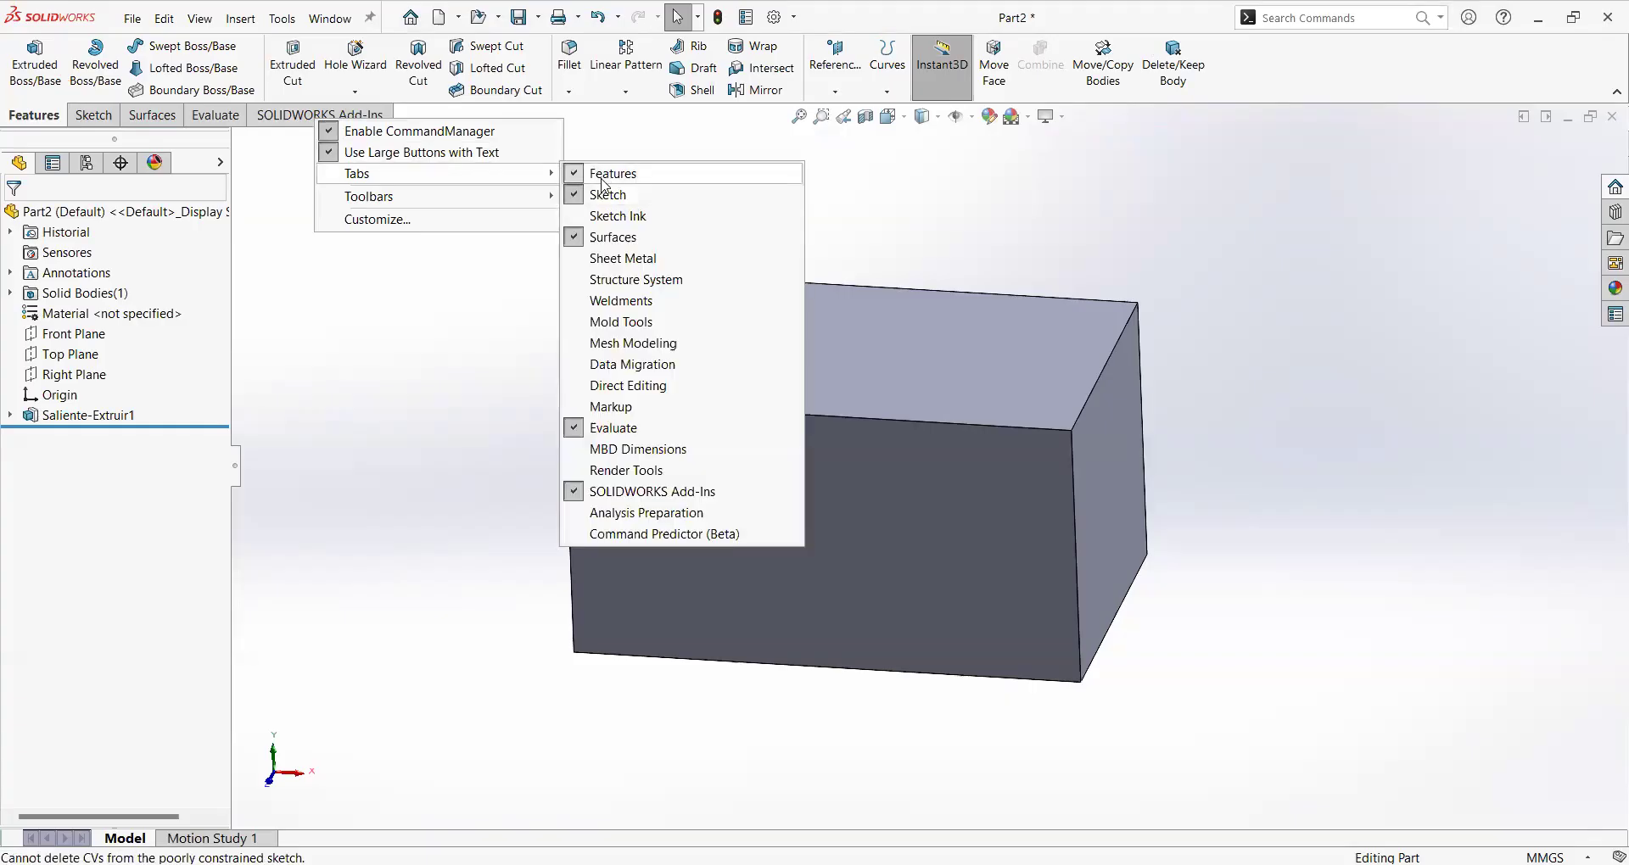
{"action": "right_click", "coordinate": [291, 120]}
{"action": "right_click", "coordinate": [289, 115]}
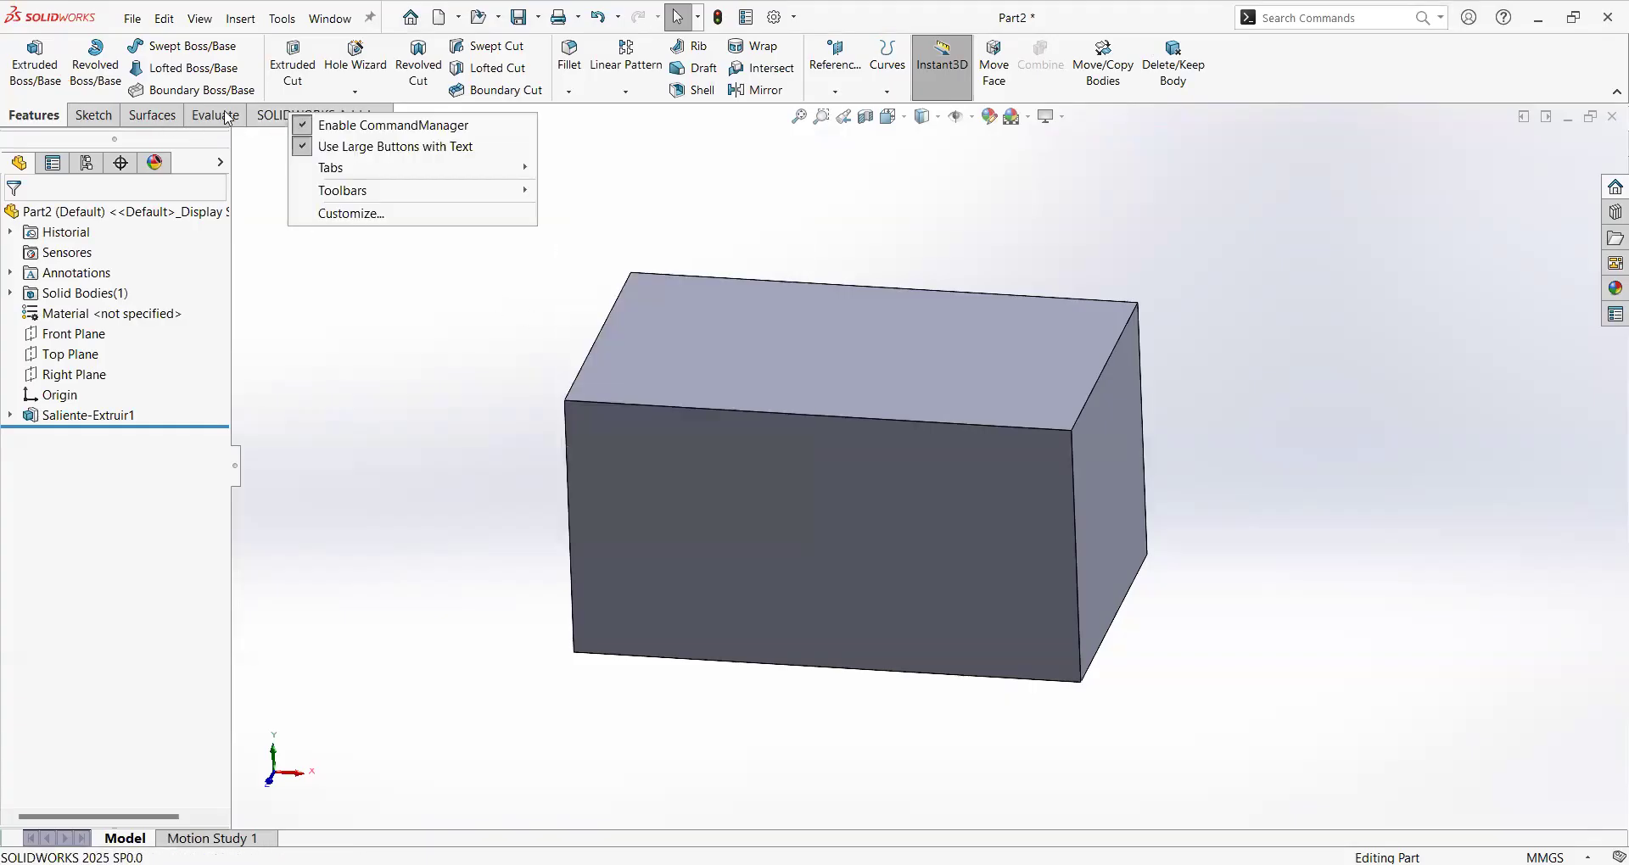
{"action": "mouse_move", "coordinate": [422, 181]}
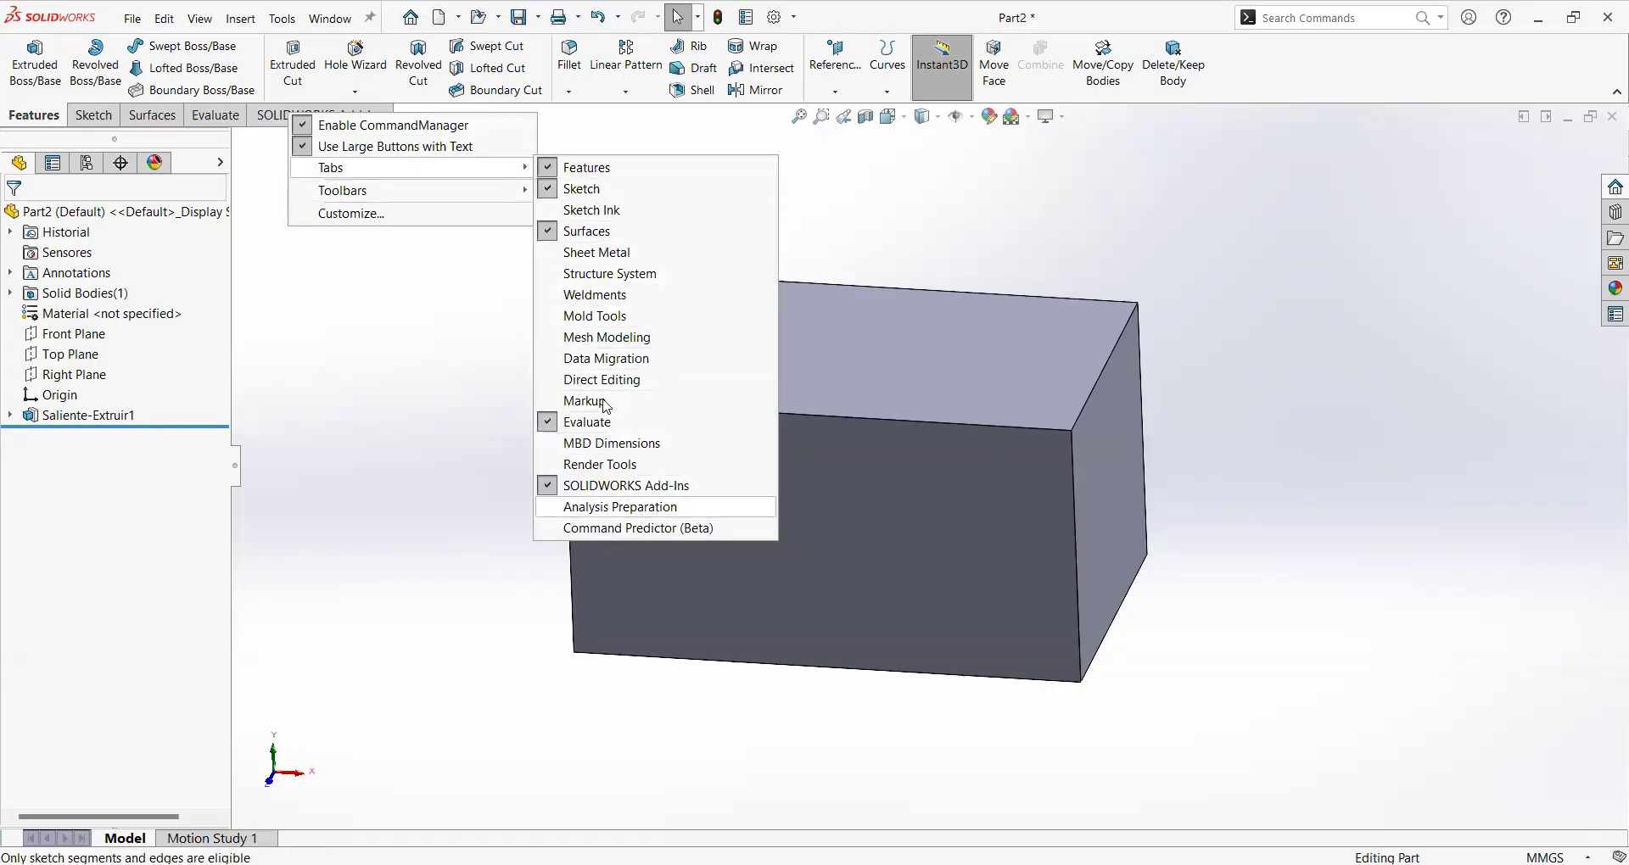
{"action": "left_click", "coordinate": [387, 329]}
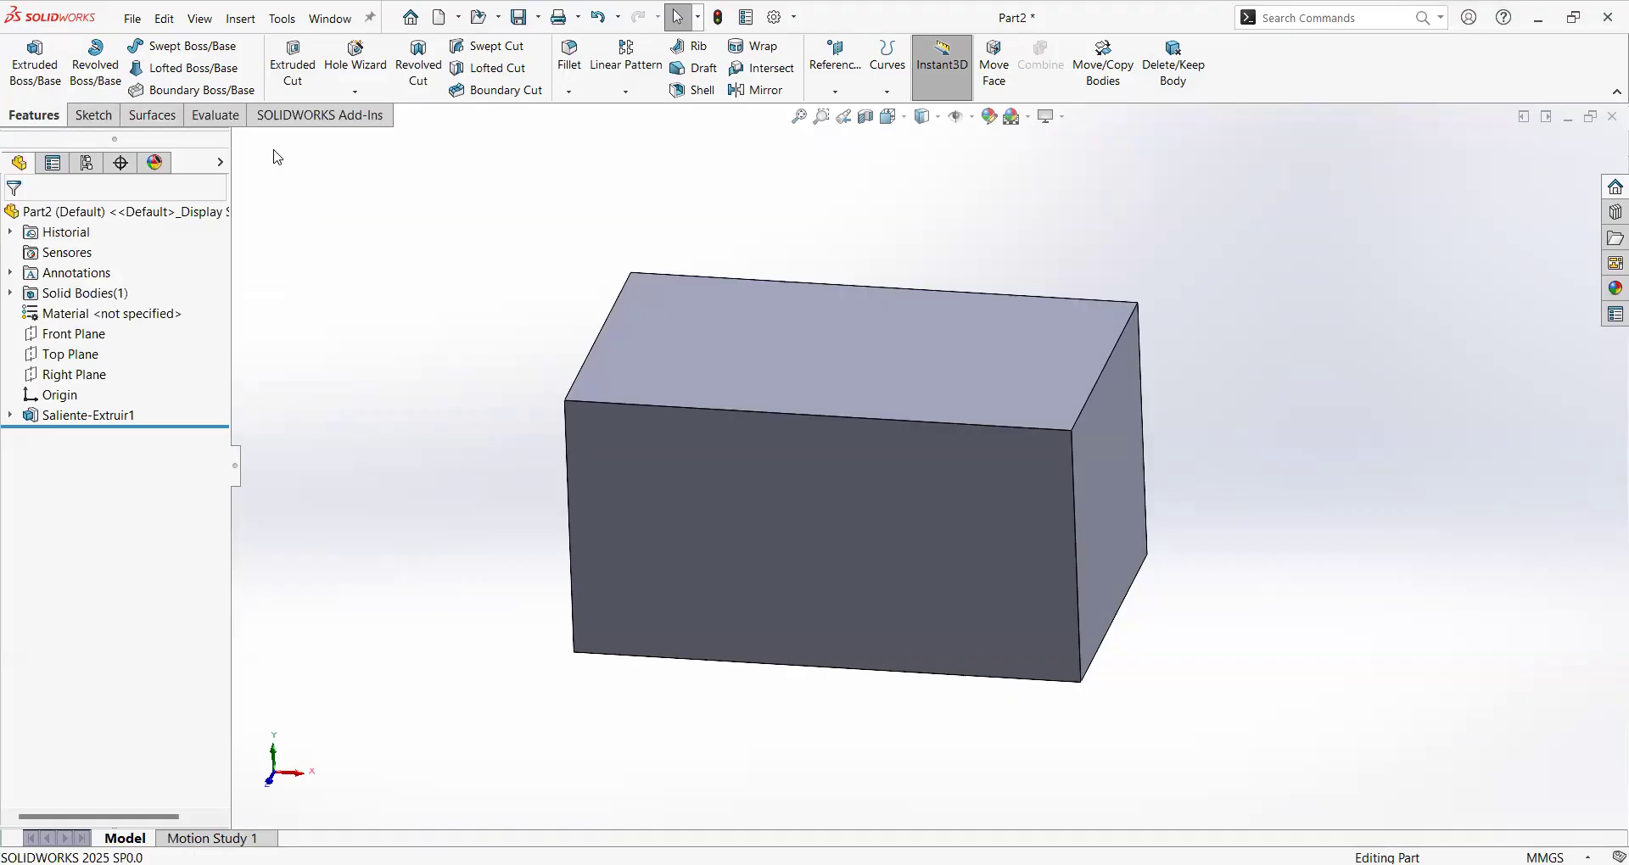
{"action": "left_click", "coordinate": [136, 121]}
{"action": "left_click", "coordinate": [212, 119]}
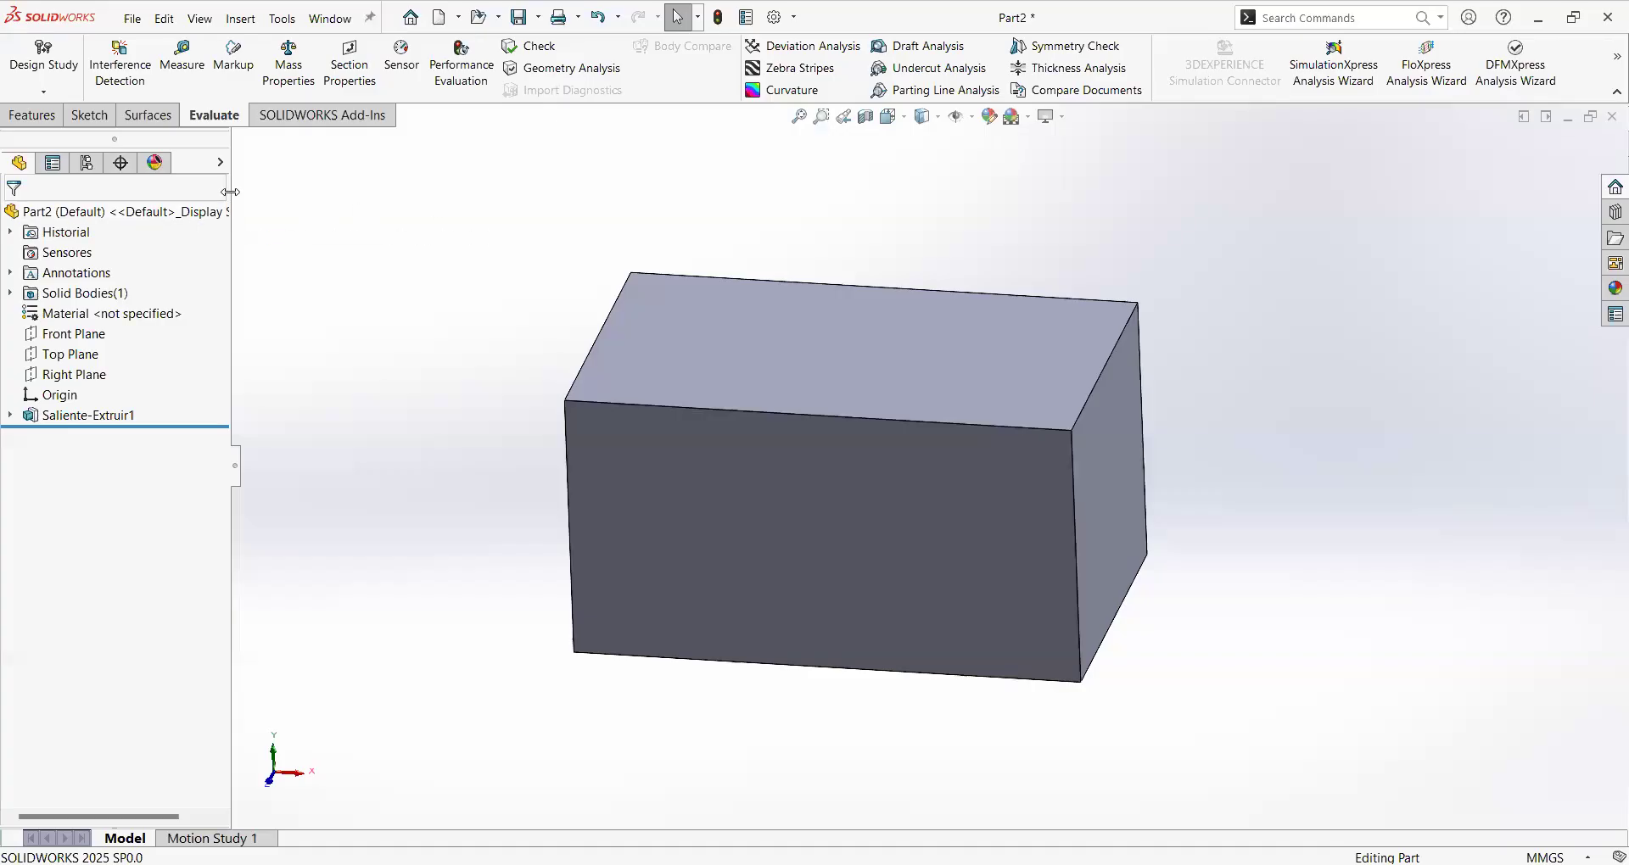
{"action": "left_click", "coordinate": [34, 116]}
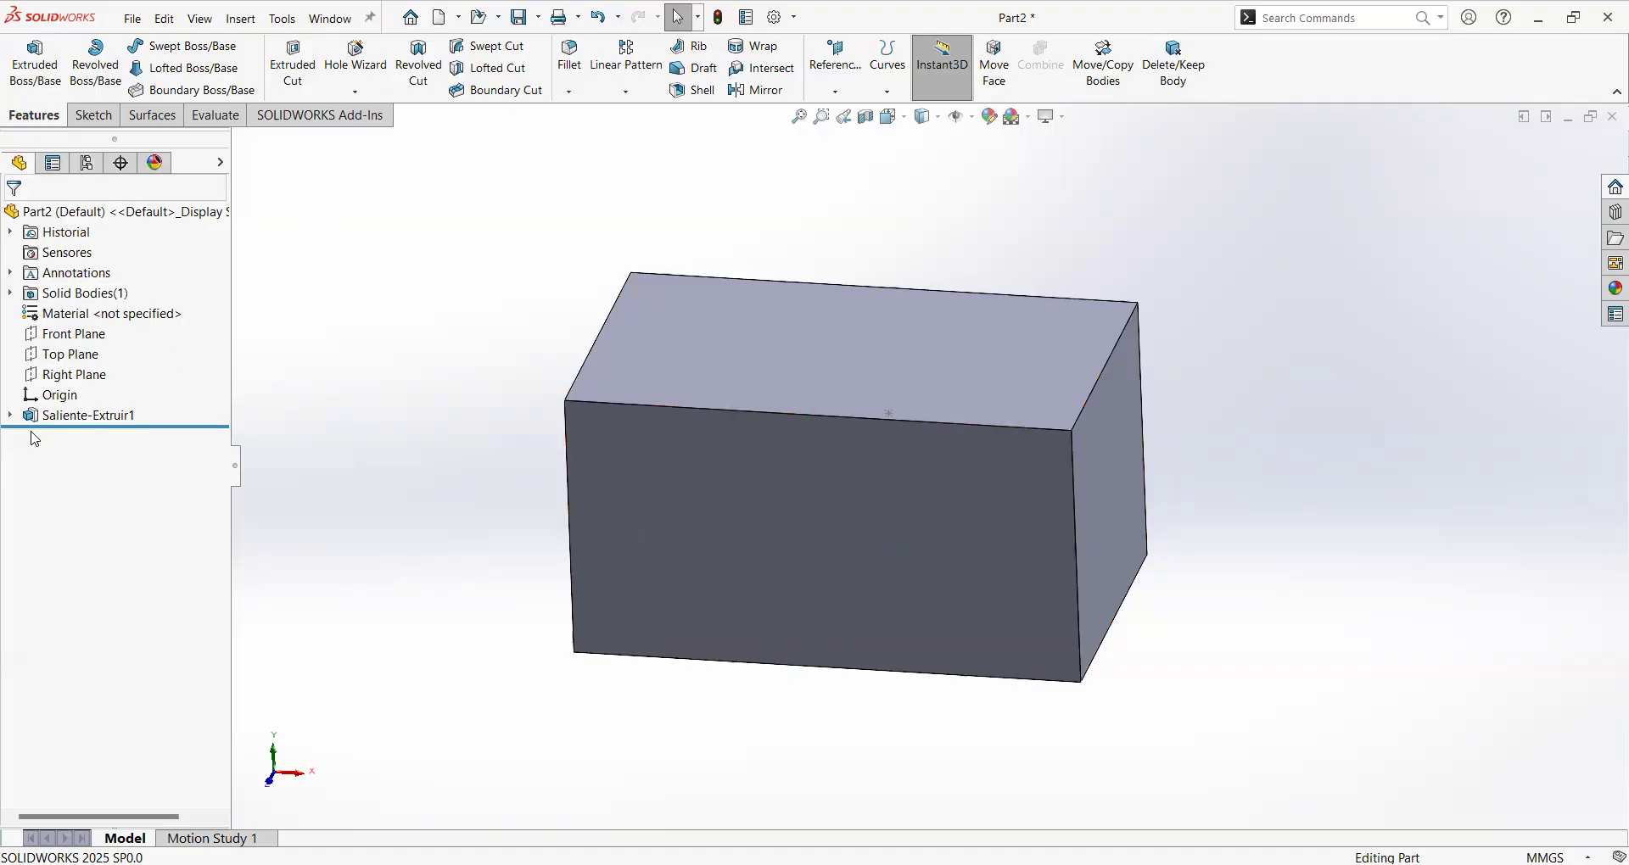
{"action": "left_click", "coordinate": [10, 415]}
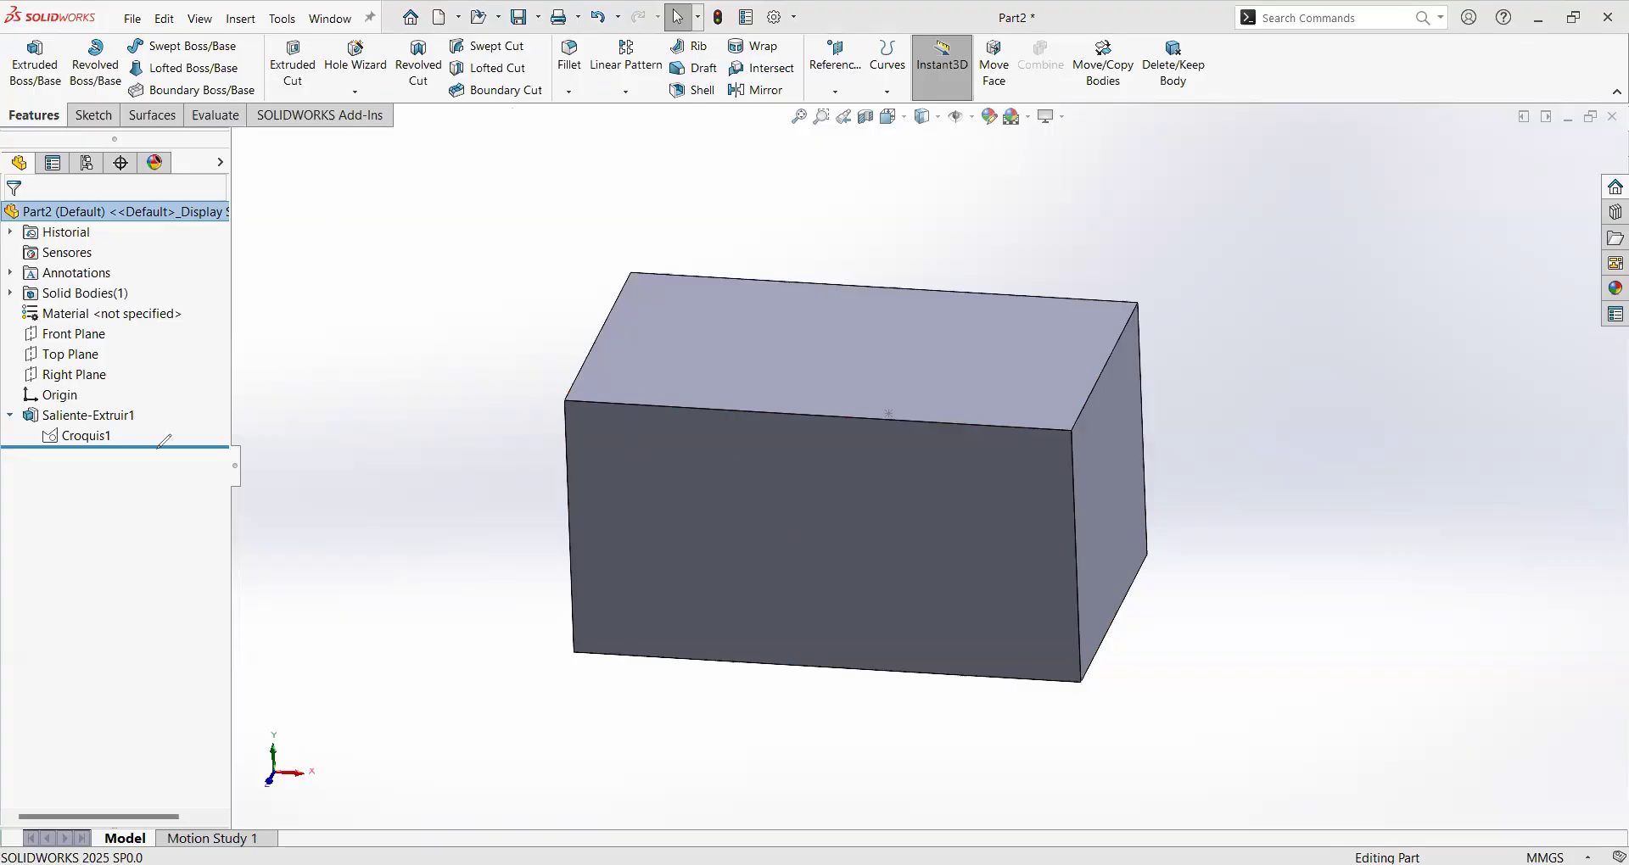
{"action": "mouse_move", "coordinate": [132, 406]}
{"action": "left_mouse_down"}
{"action": "mouse_move", "coordinate": [119, 446]}
{"action": "mouse_move", "coordinate": [80, 423]}
{"action": "left_mouse_up"}
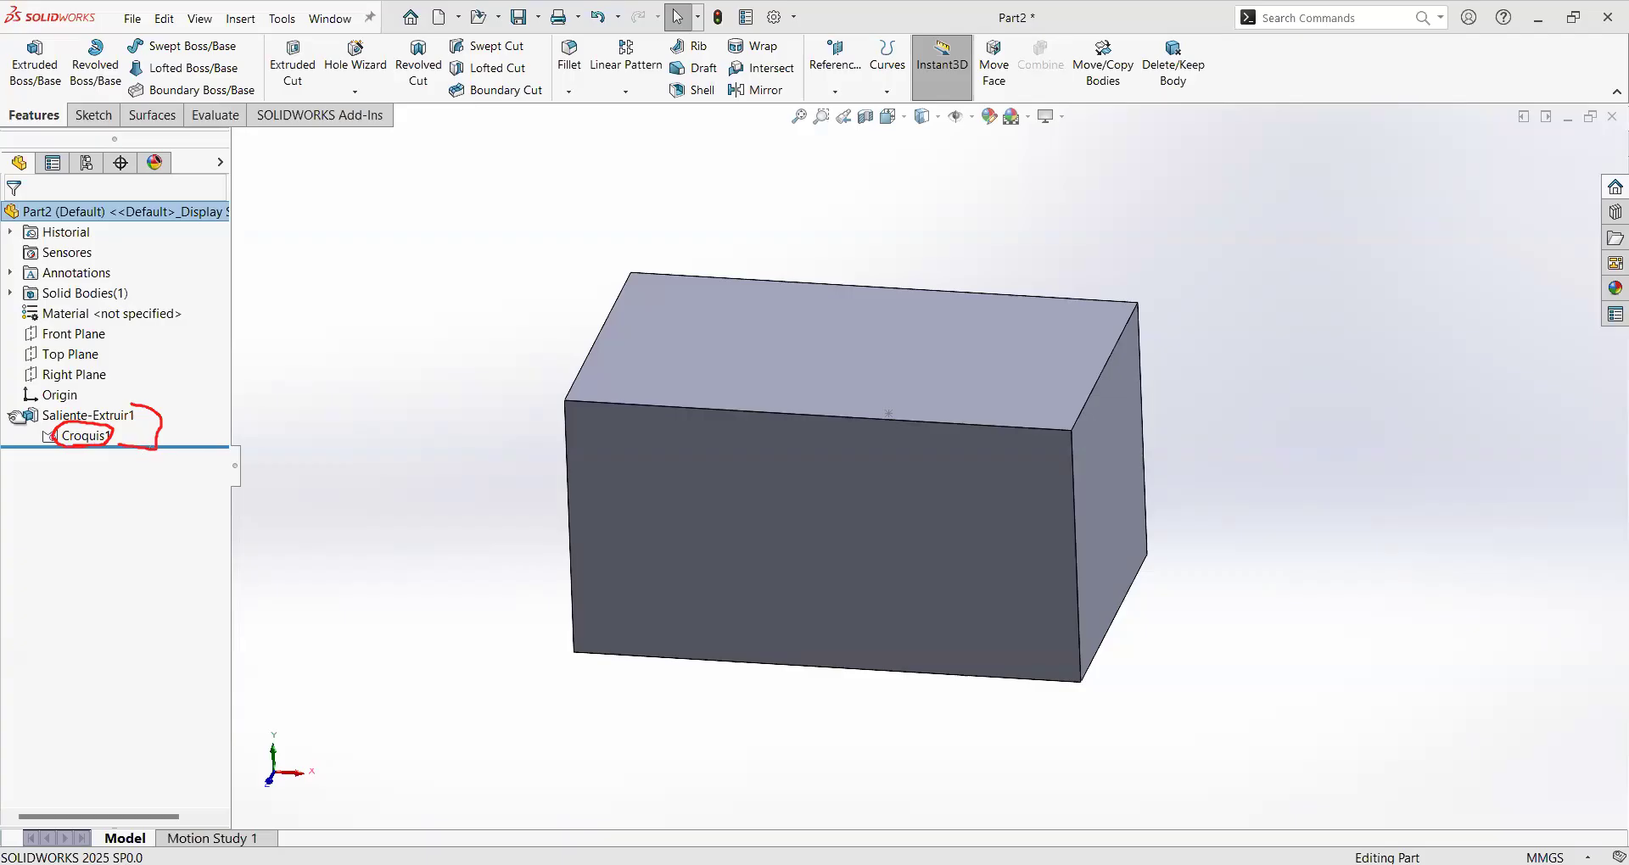
{"action": "key", "text": "Escape"}
{"action": "left_click", "coordinate": [10, 416]}
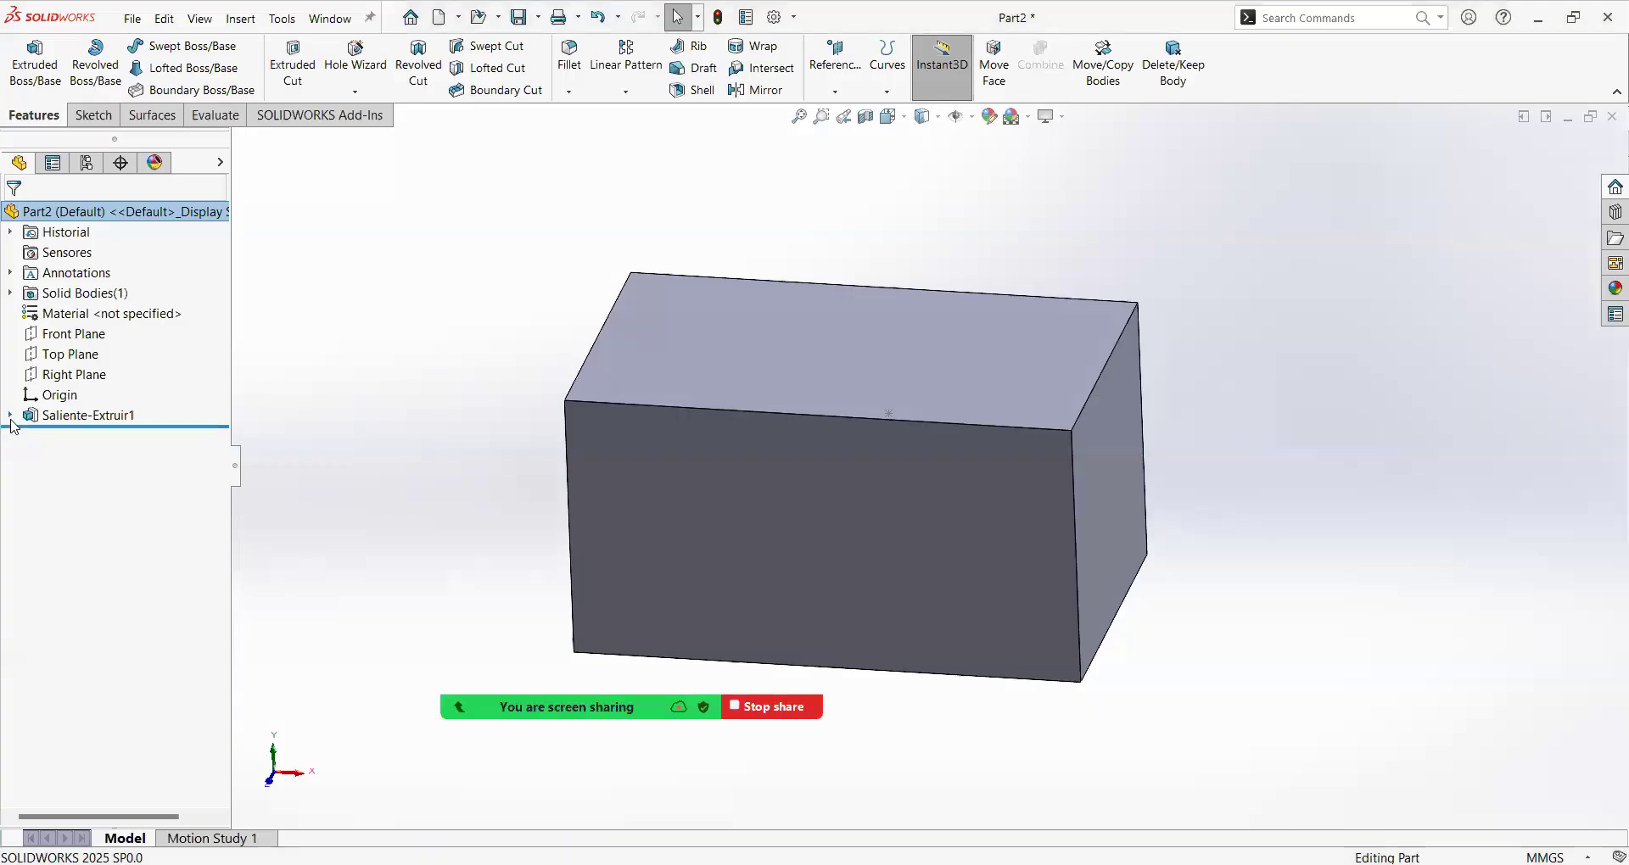
{"action": "left_click", "coordinate": [10, 416]}
{"action": "left_click", "coordinate": [10, 416]}
{"action": "left_click", "coordinate": [11, 417]}
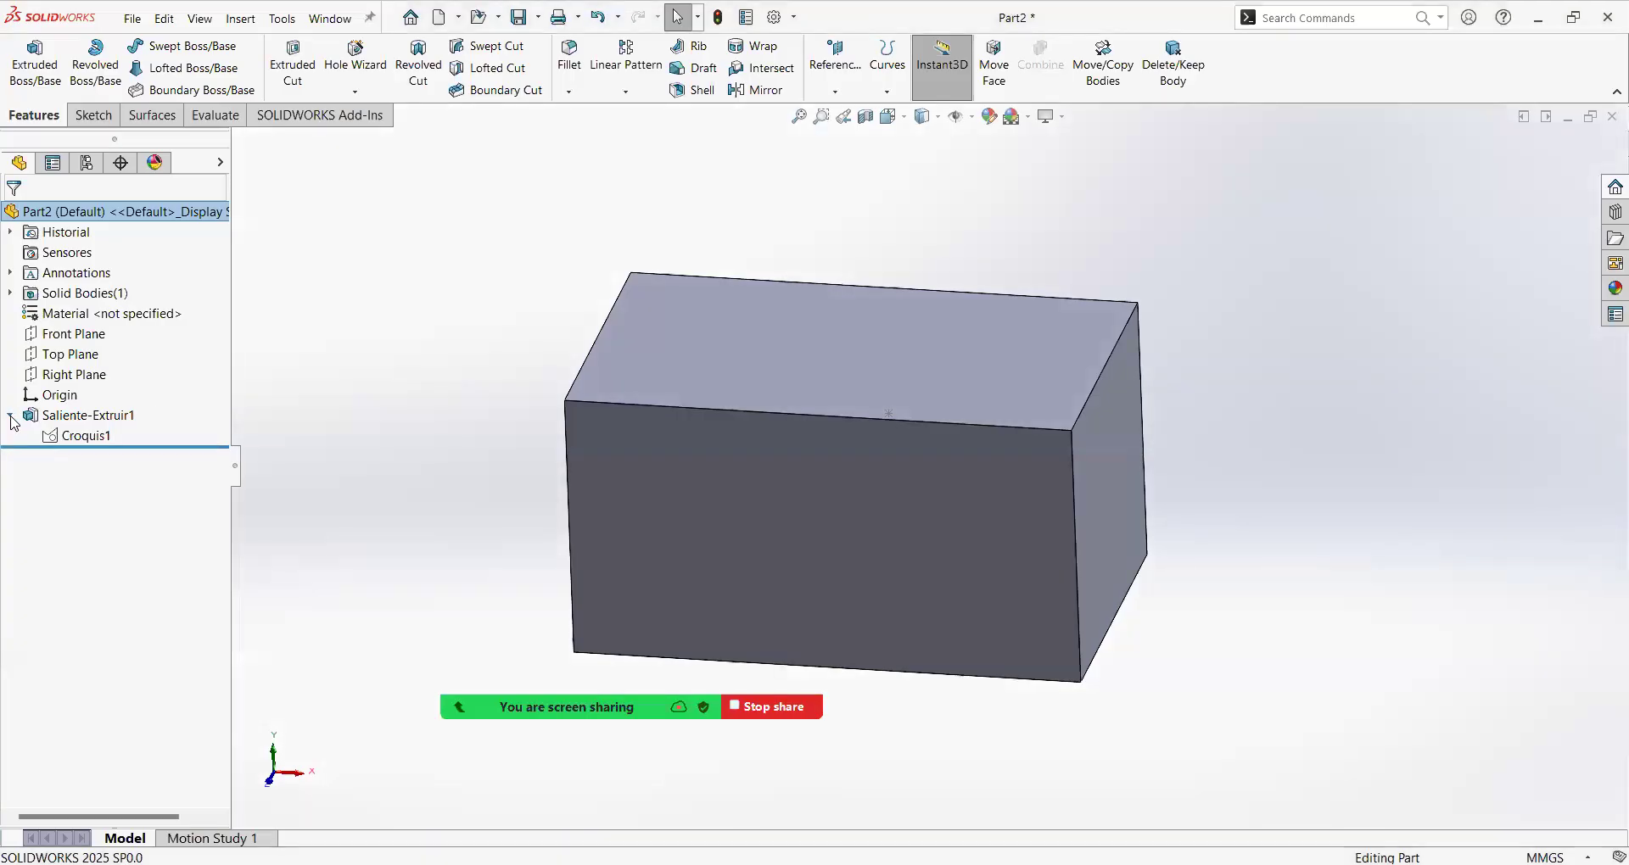
{"action": "left_click", "coordinate": [11, 417]}
{"action": "left_click", "coordinate": [11, 417]}
{"action": "left_click", "coordinate": [11, 417]}
{"action": "left_click", "coordinate": [11, 417]}
{"action": "left_click", "coordinate": [85, 435]}
{"action": "left_click", "coordinate": [90, 416]}
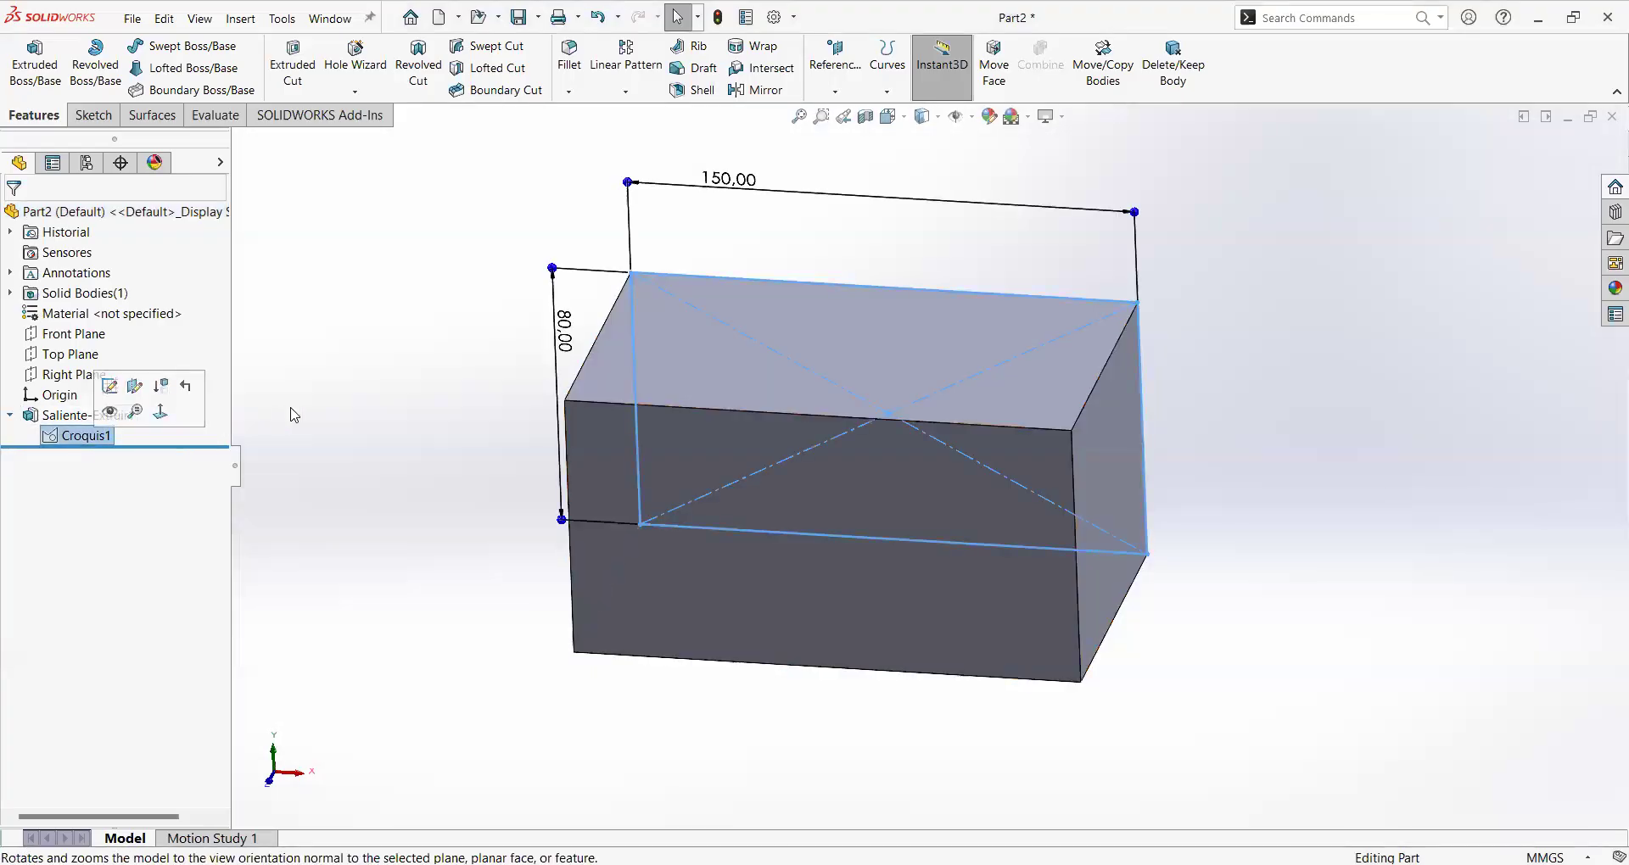
{"action": "left_click", "coordinate": [99, 442]}
{"action": "left_click", "coordinate": [454, 451]}
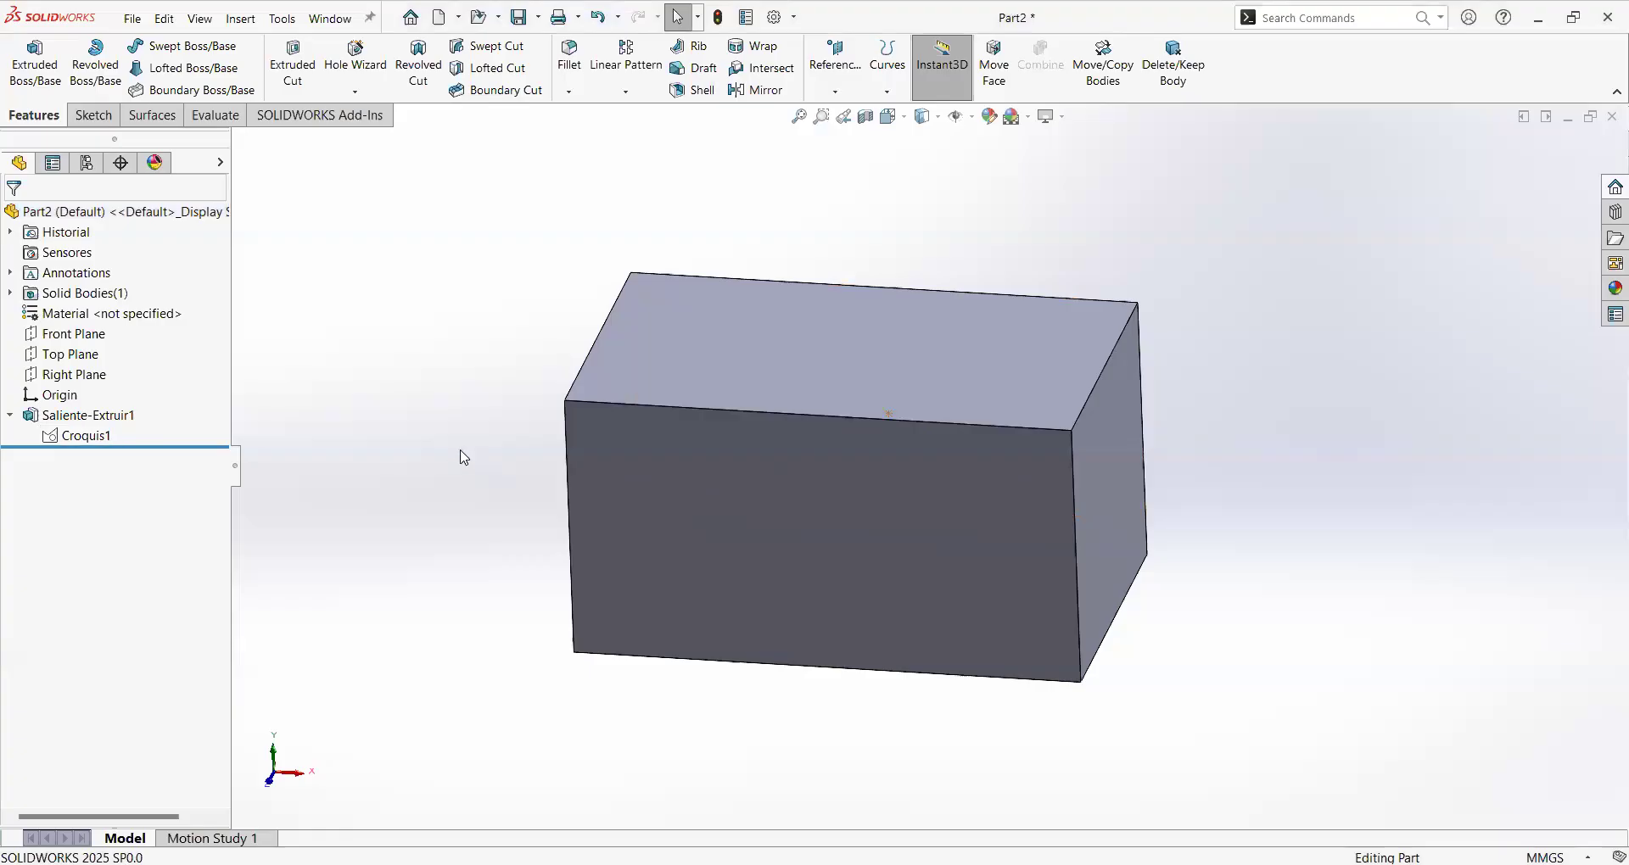
{"action": "left_click", "coordinate": [101, 439]}
{"action": "left_click", "coordinate": [458, 302]}
{"action": "left_click", "coordinate": [13, 419]}
{"action": "left_click", "coordinate": [13, 419]}
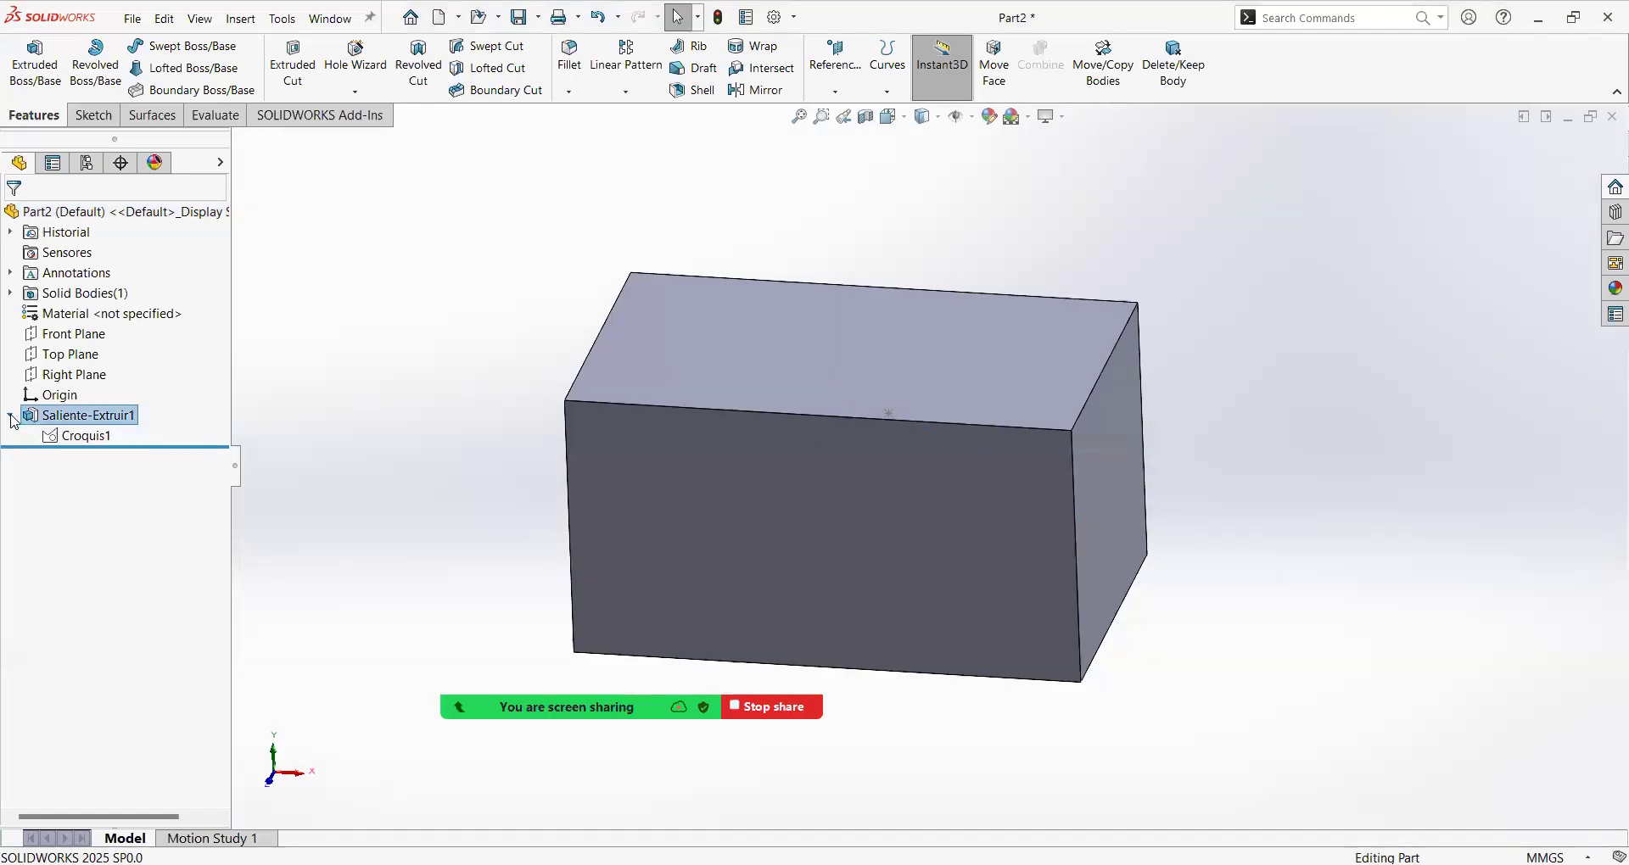
{"action": "left_click", "coordinate": [105, 438]}
{"action": "left_click", "coordinate": [365, 343]}
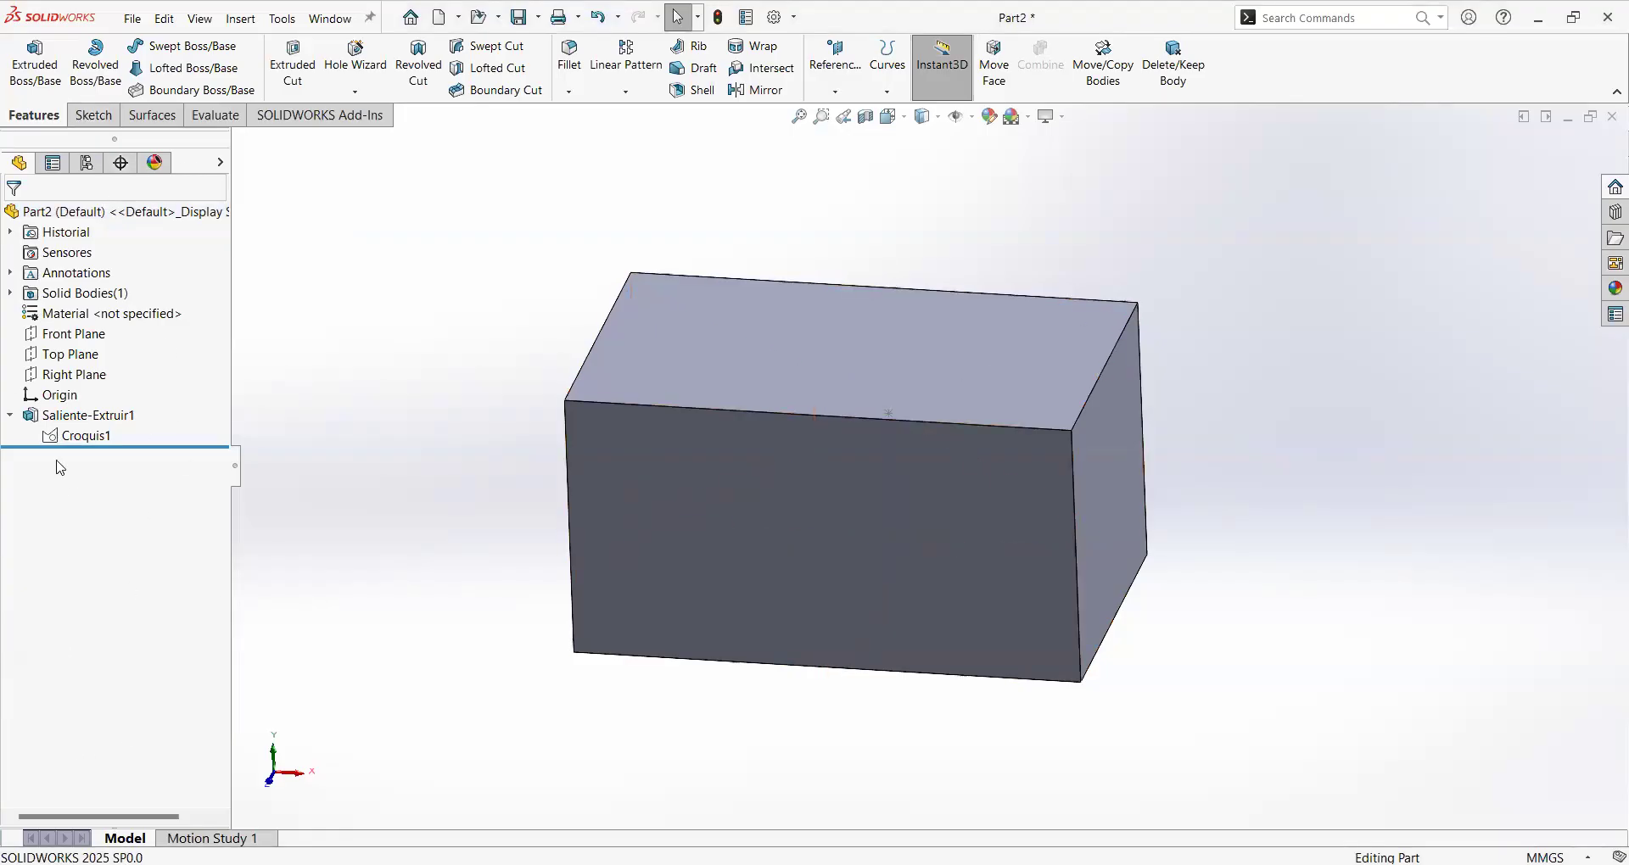
{"action": "left_click", "coordinate": [97, 420]}
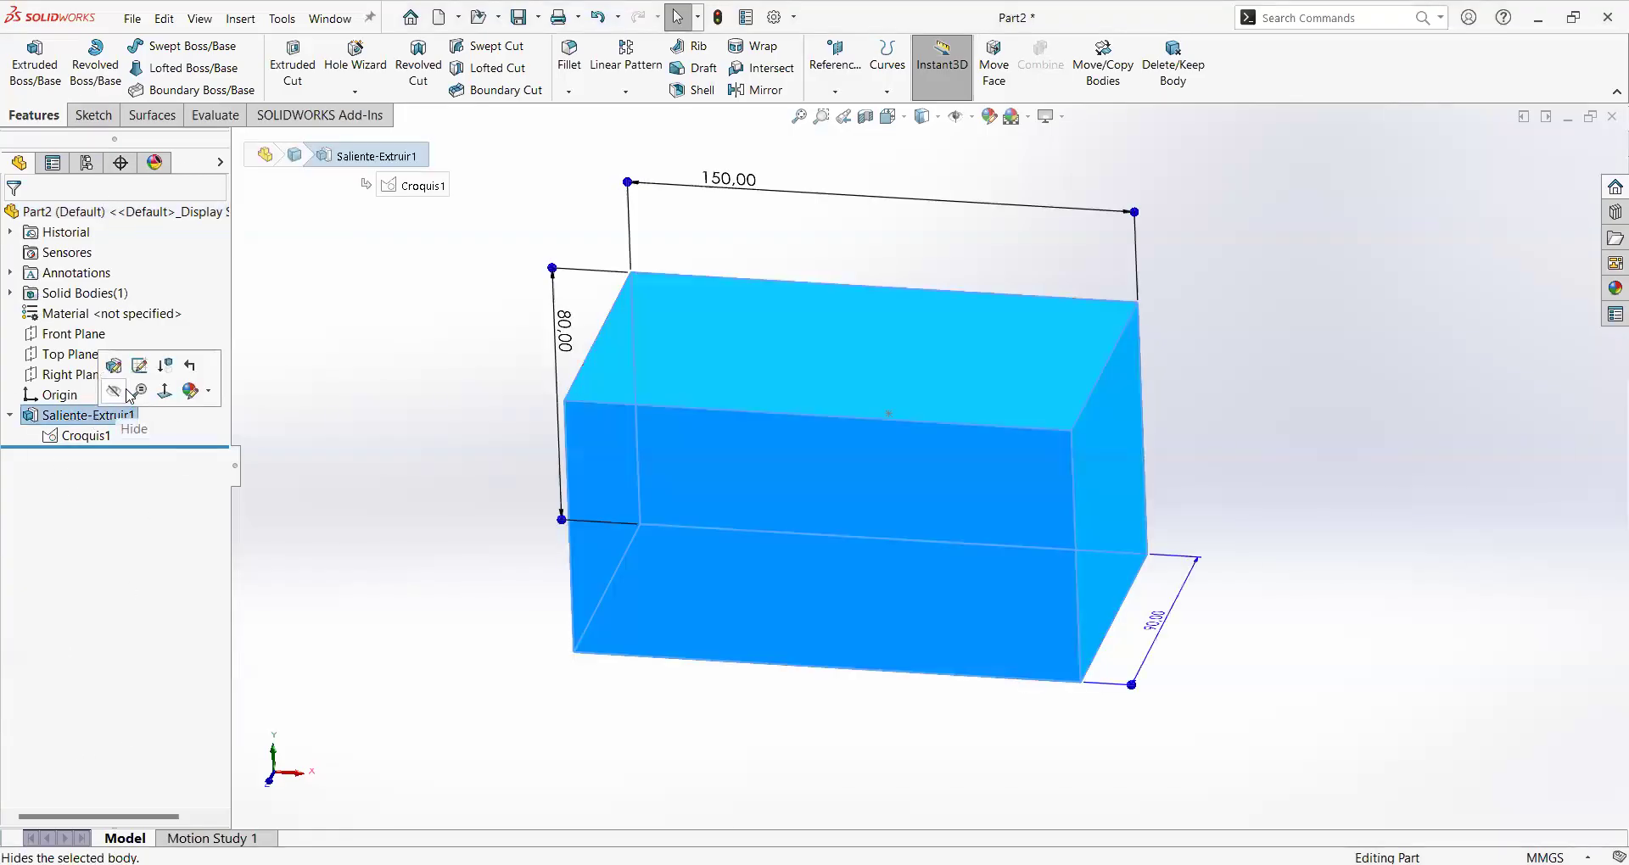
{"action": "left_click", "coordinate": [392, 298]}
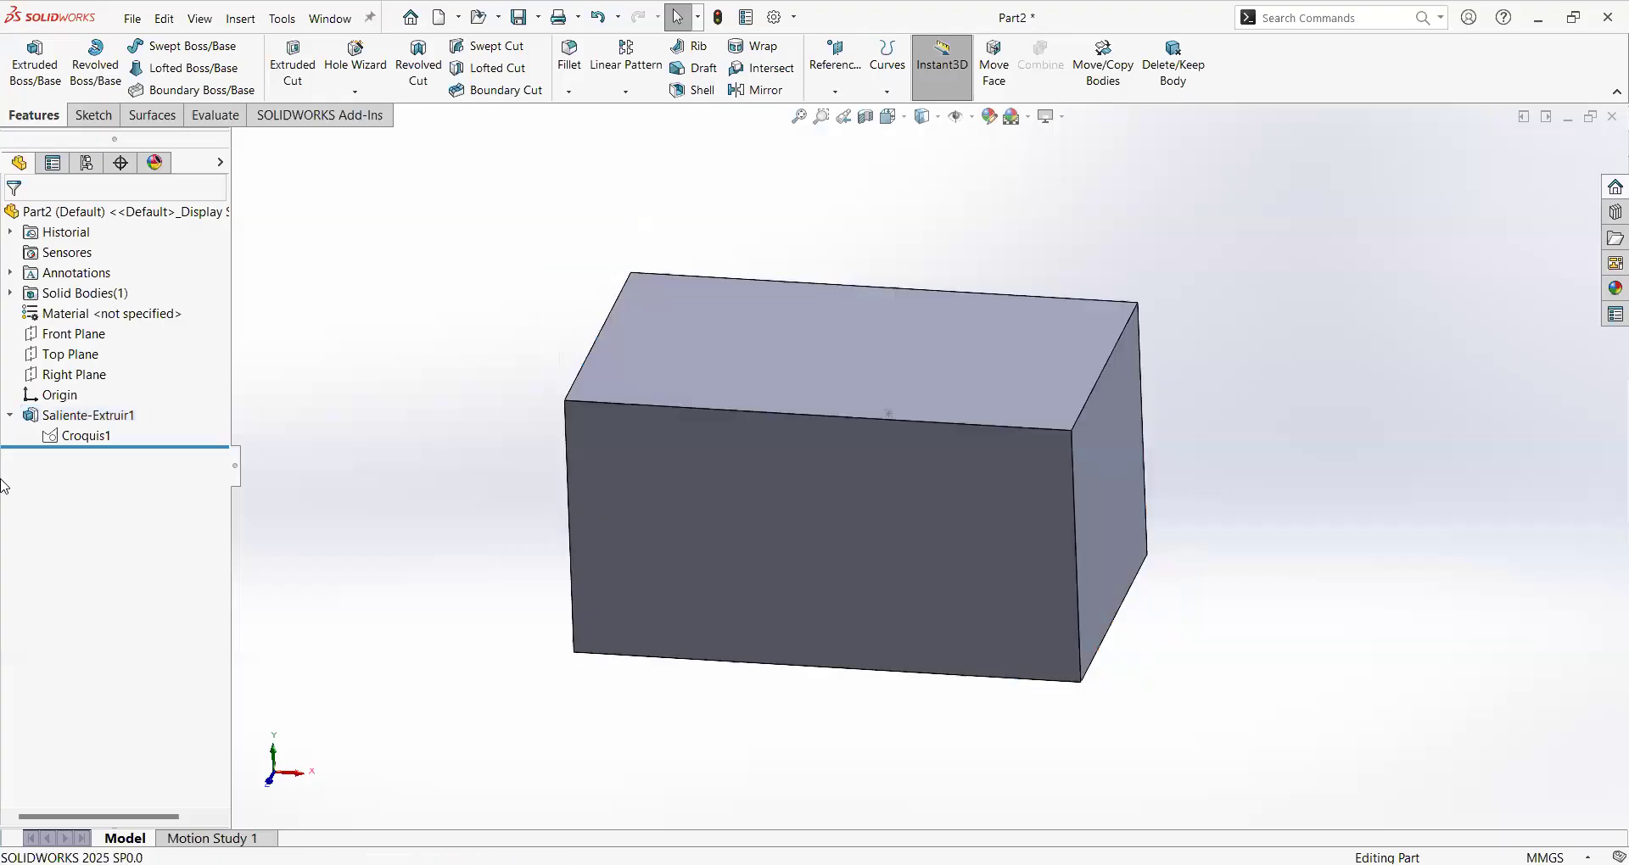
{"action": "left_click", "coordinate": [86, 439]}
{"action": "left_click", "coordinate": [365, 303]}
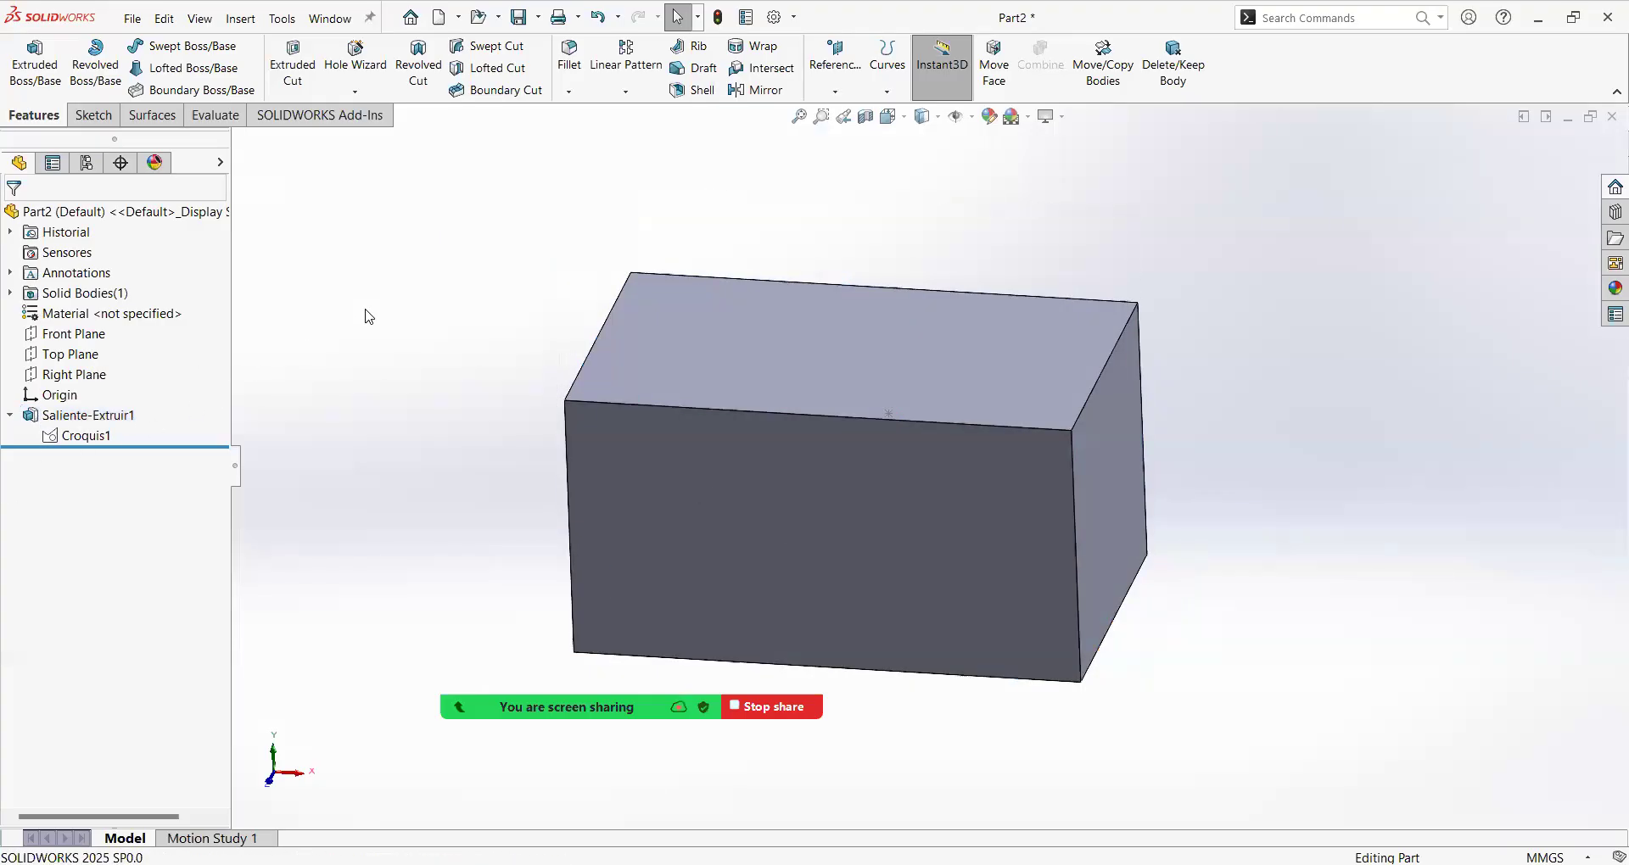
{"action": "scroll", "coordinate": [547, 367], "scroll_direction": "up", "scroll_amount": 3}
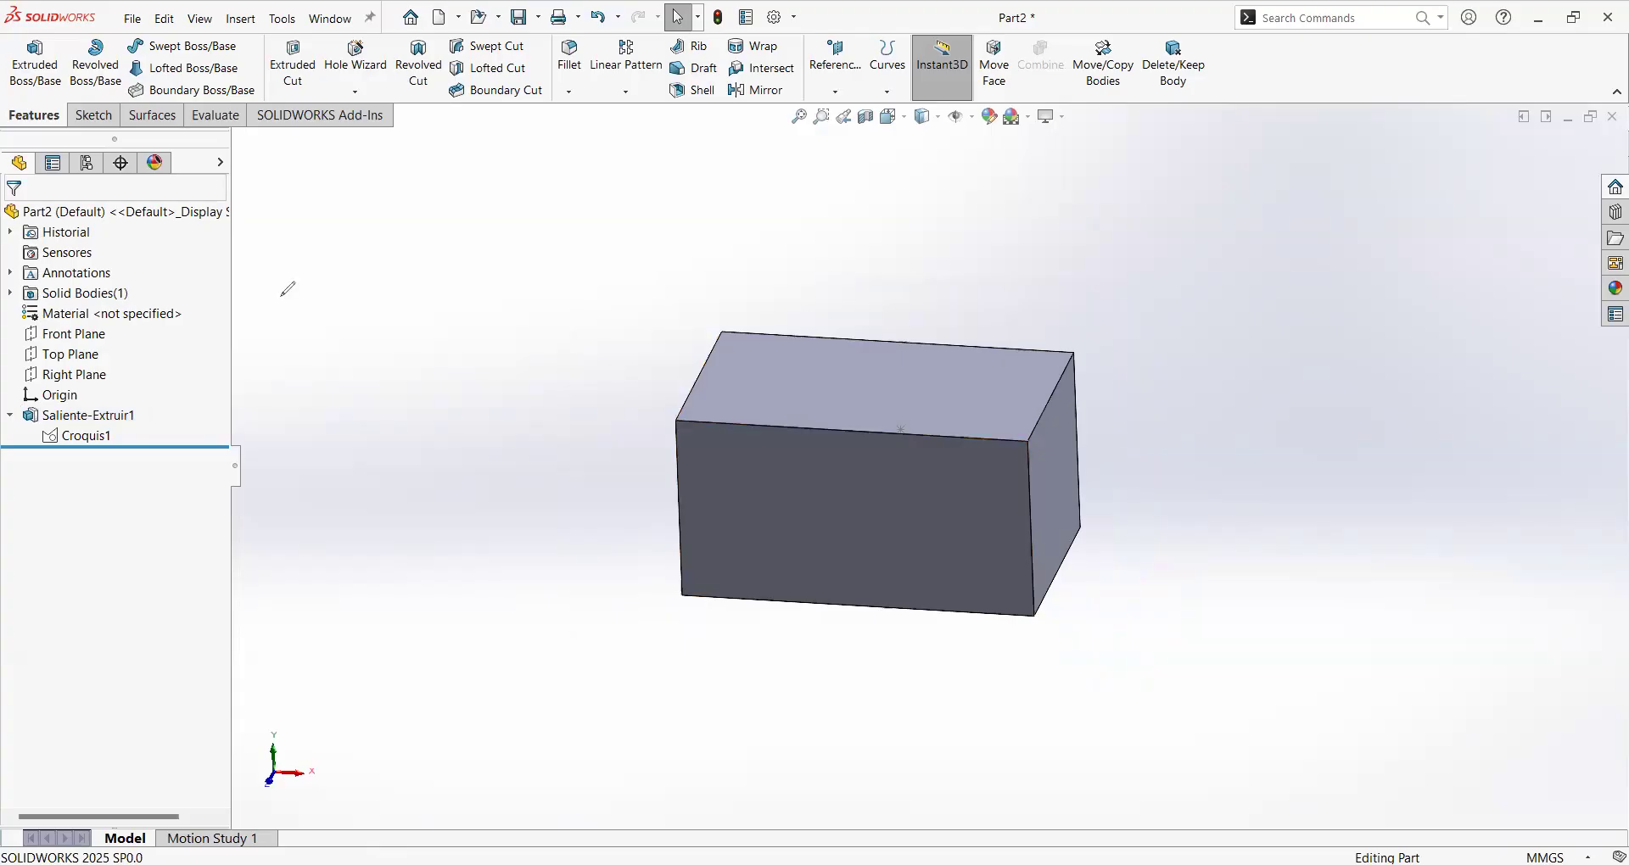
{"action": "mouse_move", "coordinate": [316, 186]}
{"action": "left_mouse_down"}
{"action": "mouse_move", "coordinate": [1476, 815]}
{"action": "mouse_move", "coordinate": [382, 737]}
{"action": "mouse_move", "coordinate": [357, 395]}
{"action": "mouse_move", "coordinate": [367, 158]}
{"action": "left_mouse_up"}
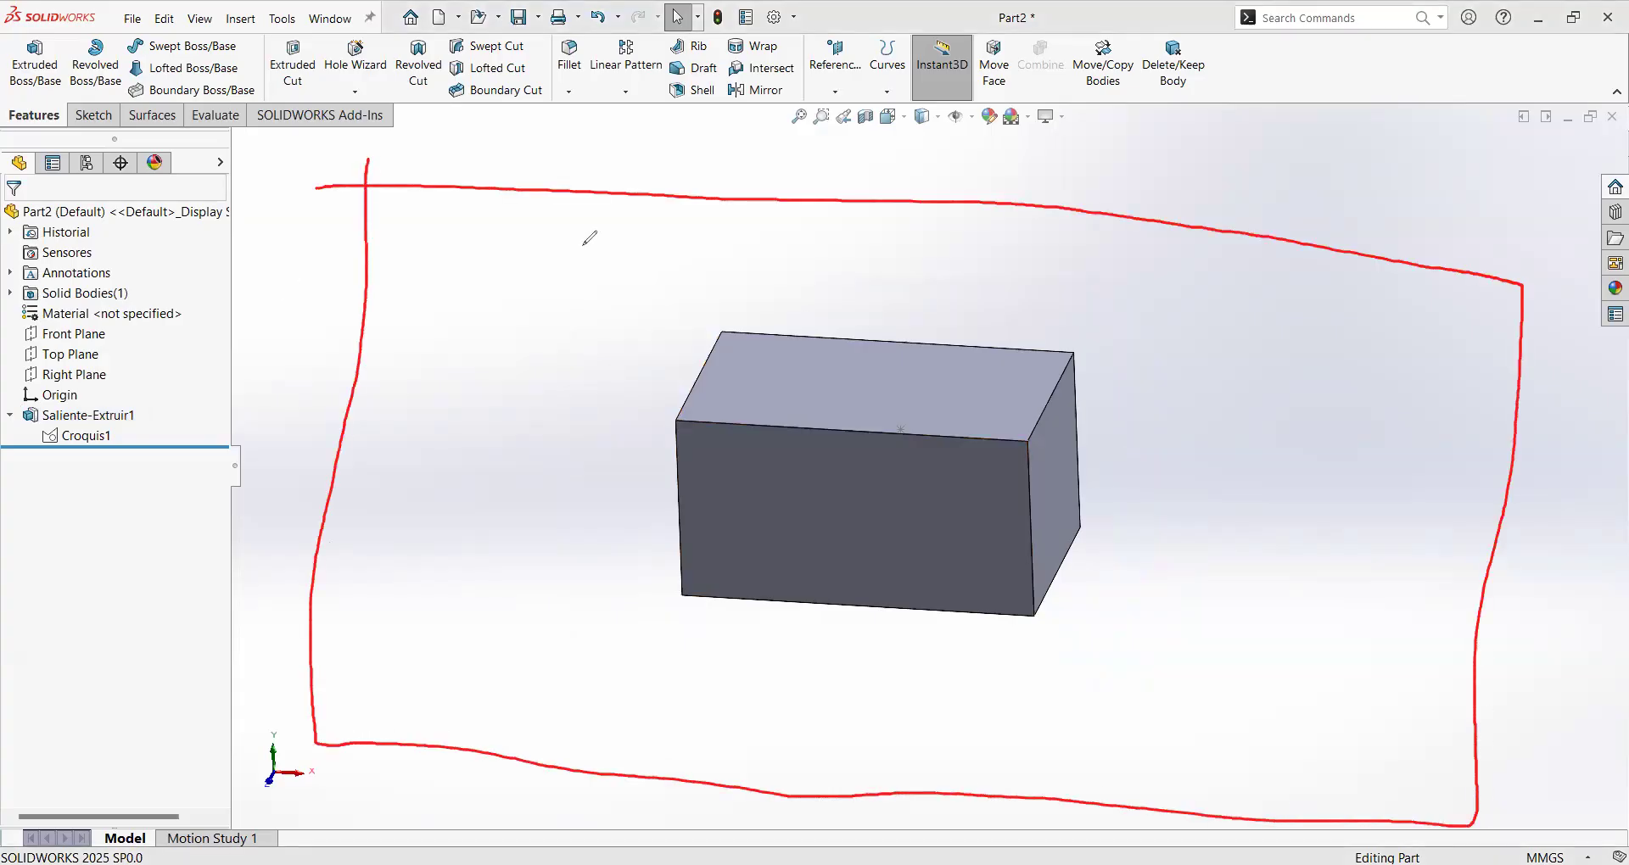
{"action": "left_click_drag", "start_coordinate": [620, 212], "coordinate": [348, 527]}
{"action": "left_click_drag", "start_coordinate": [914, 337], "coordinate": [637, 669]}
{"action": "left_click_drag", "start_coordinate": [1264, 394], "coordinate": [1113, 723]}
{"action": "left_click_drag", "start_coordinate": [1526, 464], "coordinate": [1321, 696]}
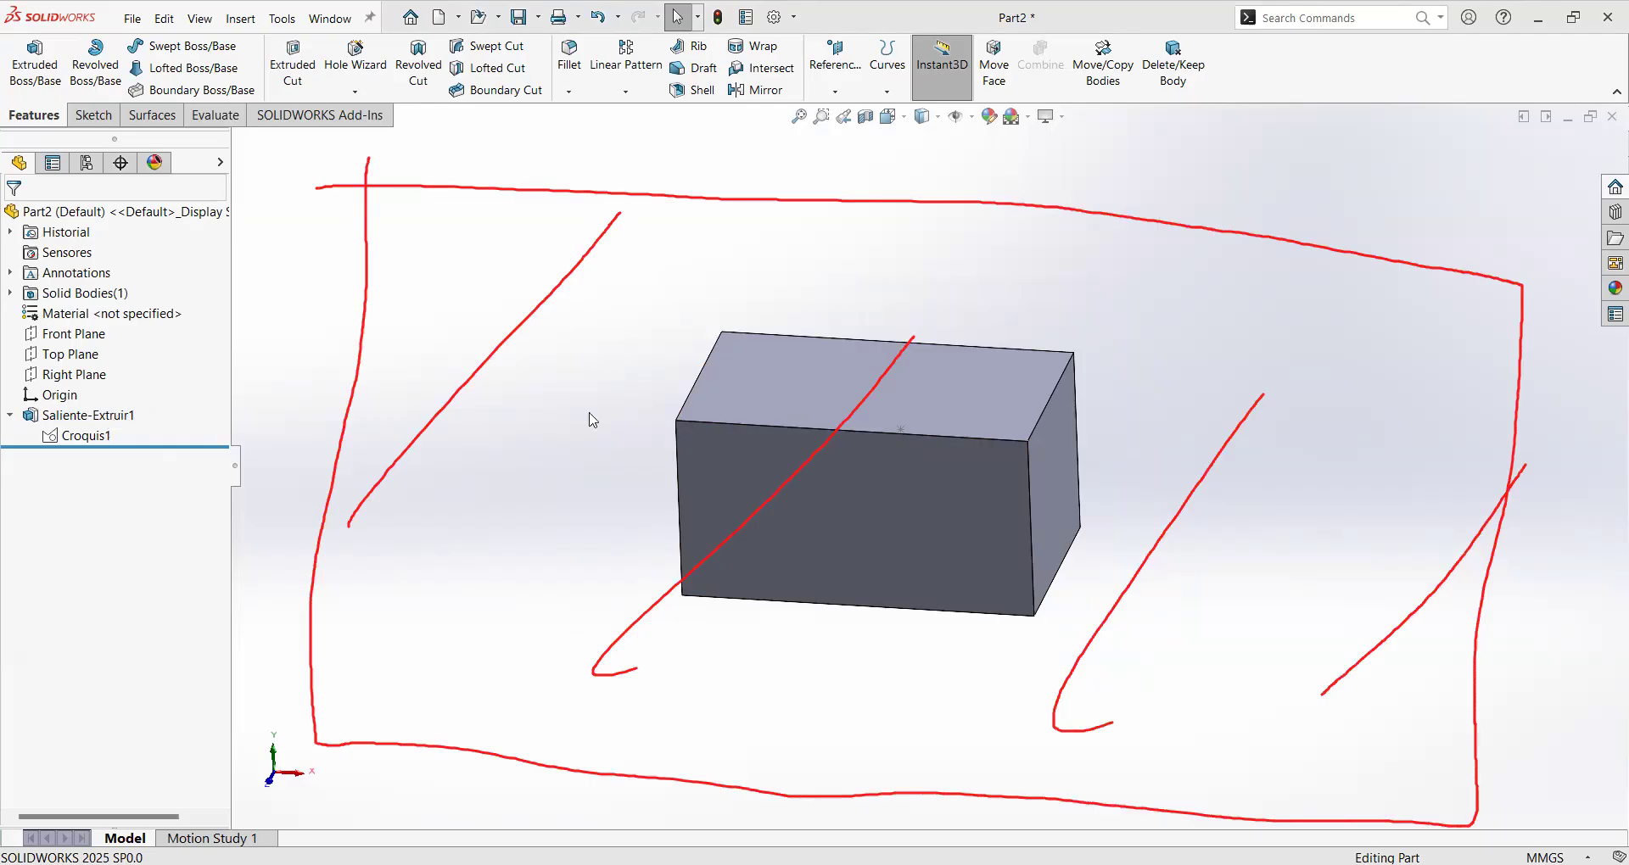
{"action": "key", "text": "Escape"}
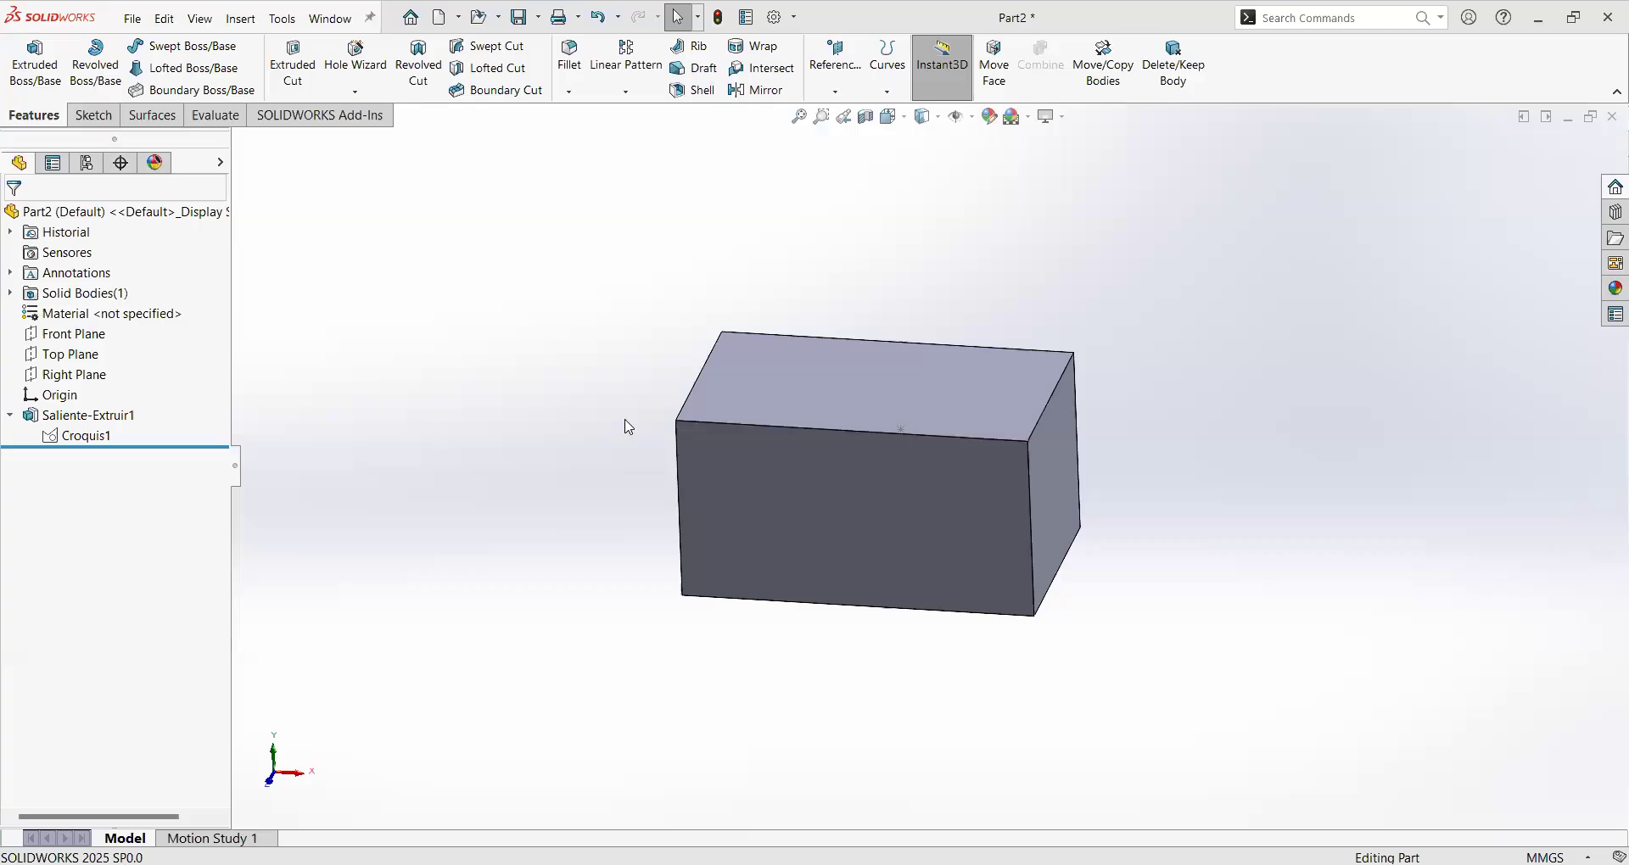
{"action": "middle_click_drag", "start_coordinate": [629, 428], "coordinate": [560, 411]}
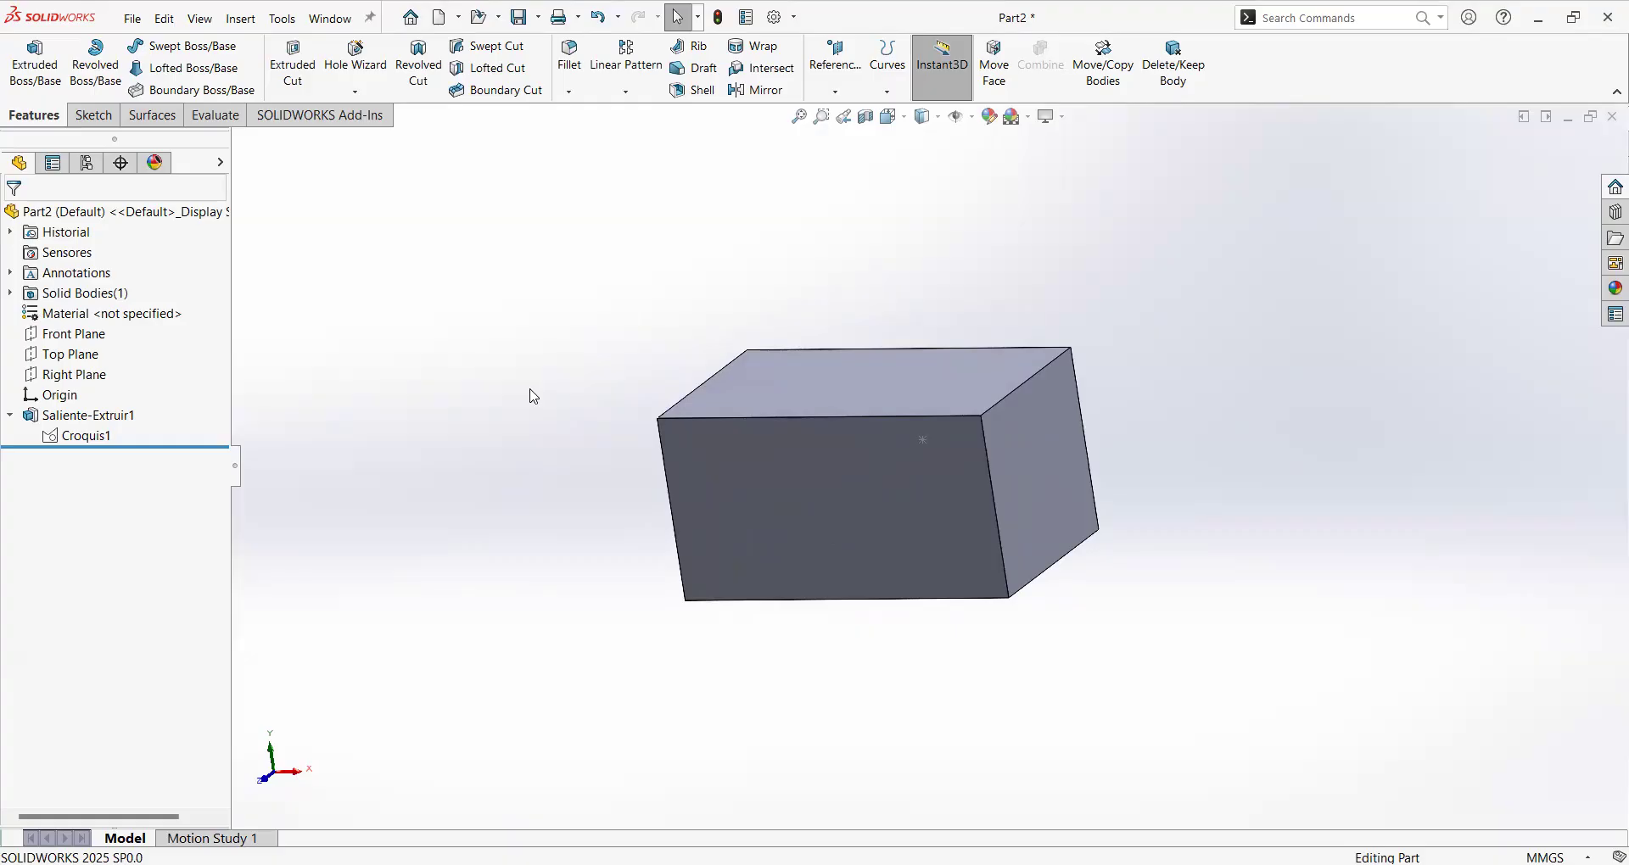
{"action": "middle_click_drag", "start_coordinate": [534, 396], "coordinate": [1161, 428], "text": "ctrl"}
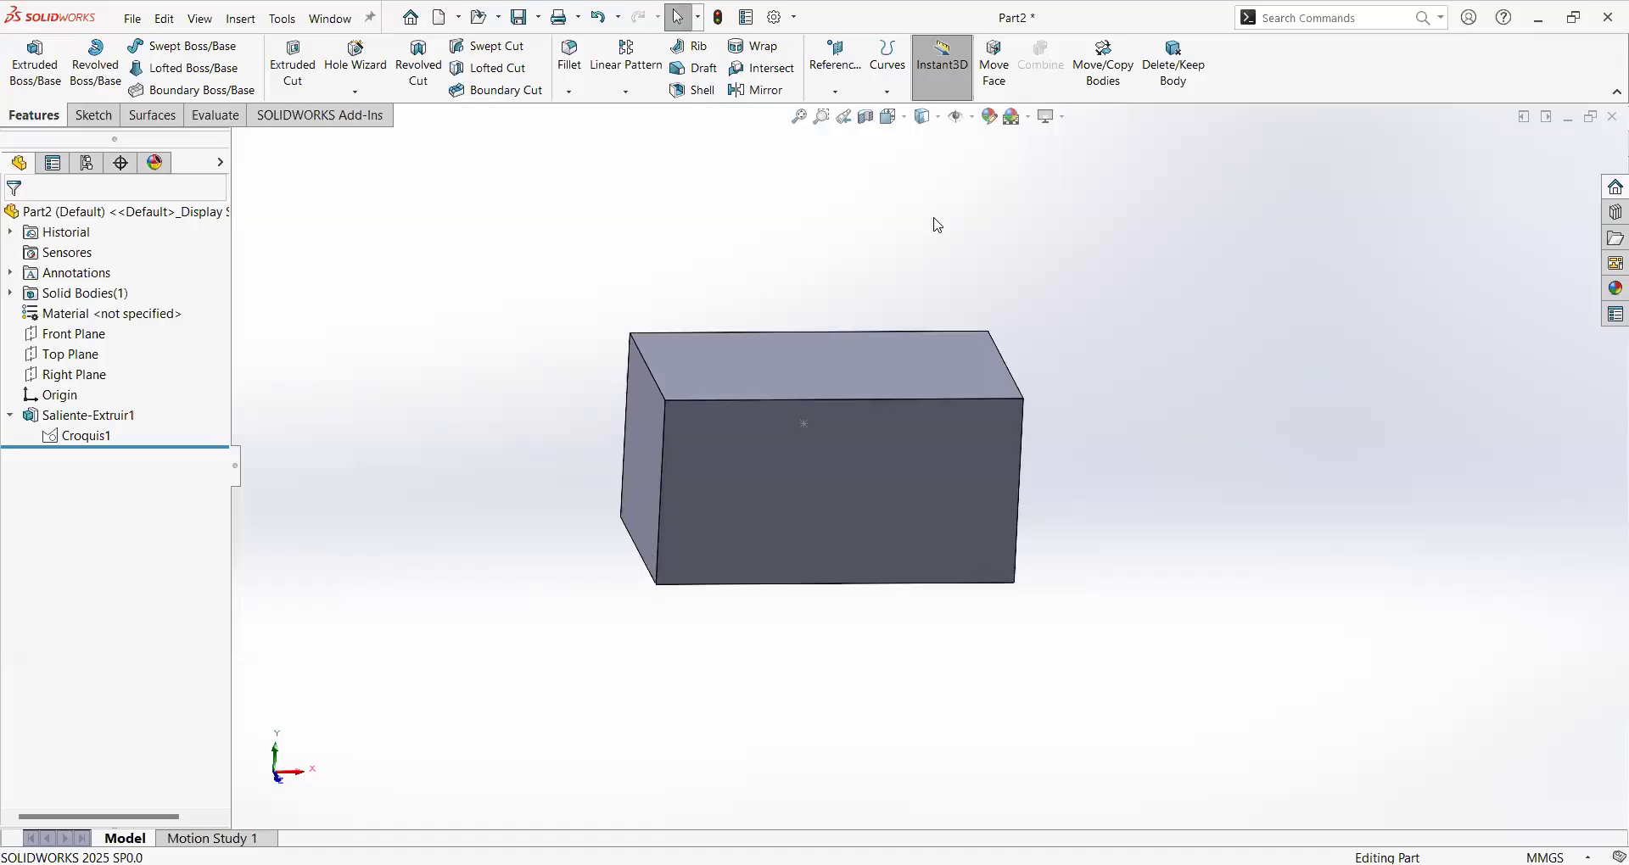
Switch from Front to Top view with Ctrl+5, then close the orientation choices.
{"action": "key", "text": "space"}
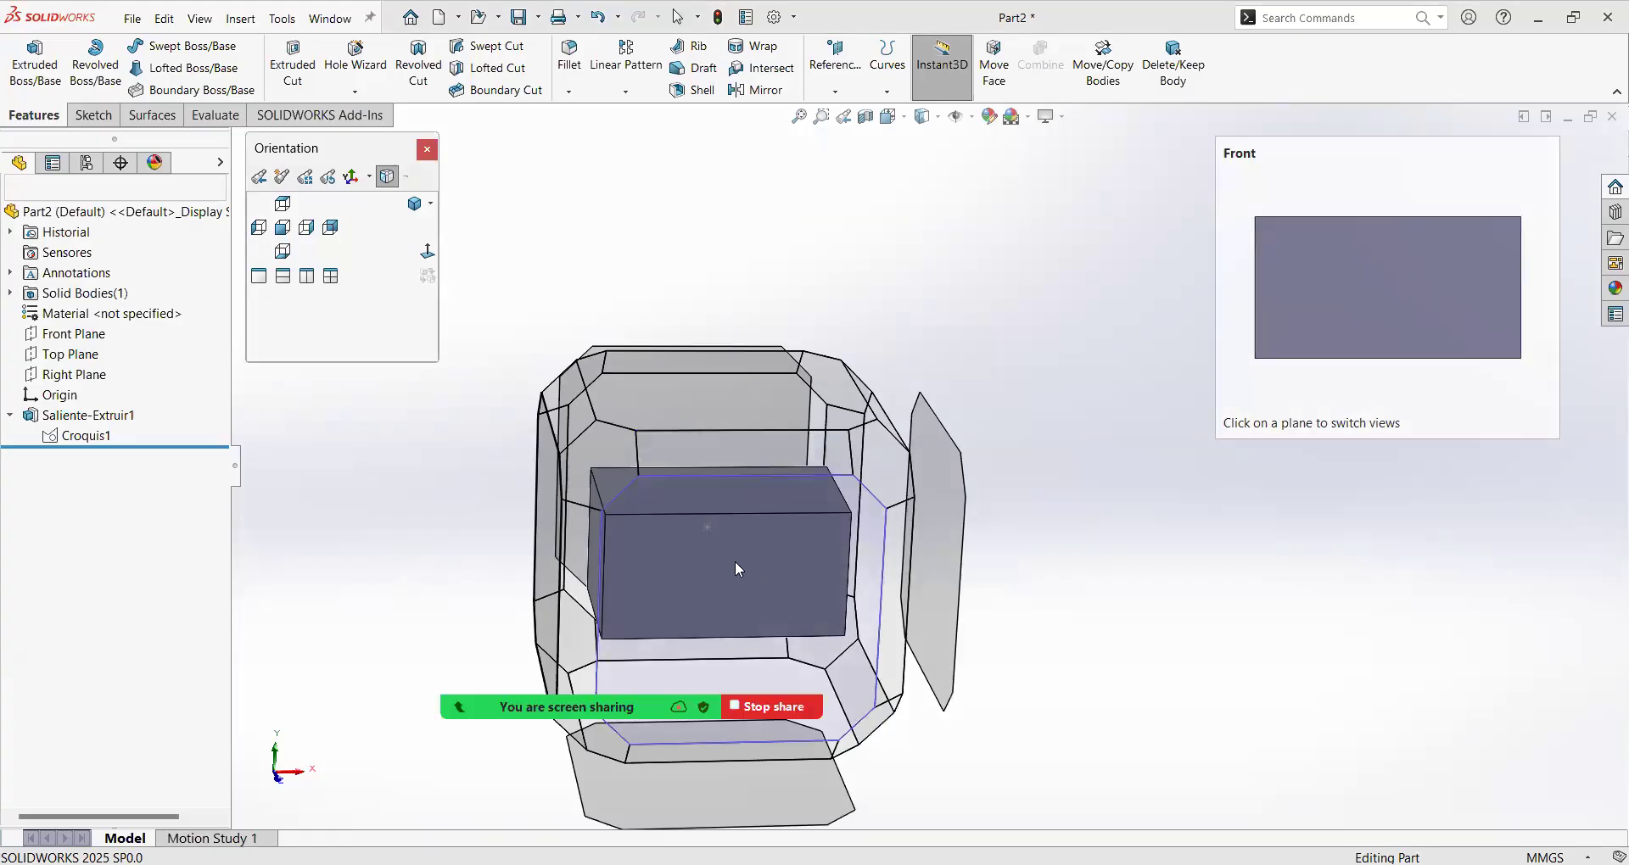
{"action": "left_click", "coordinate": [641, 549]}
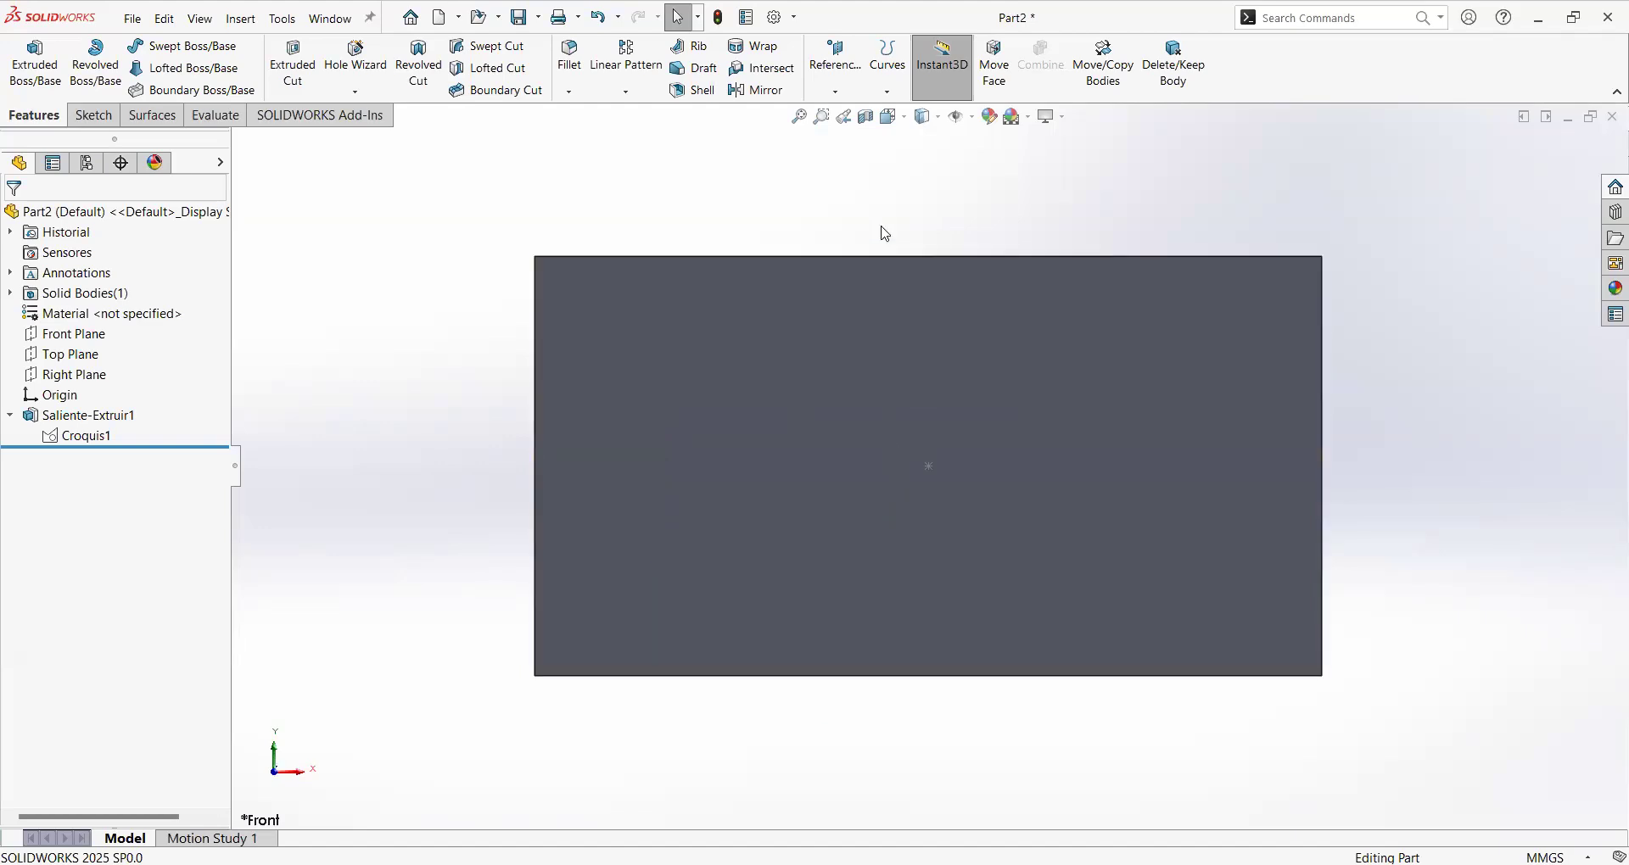
{"action": "left_click", "coordinate": [907, 126]}
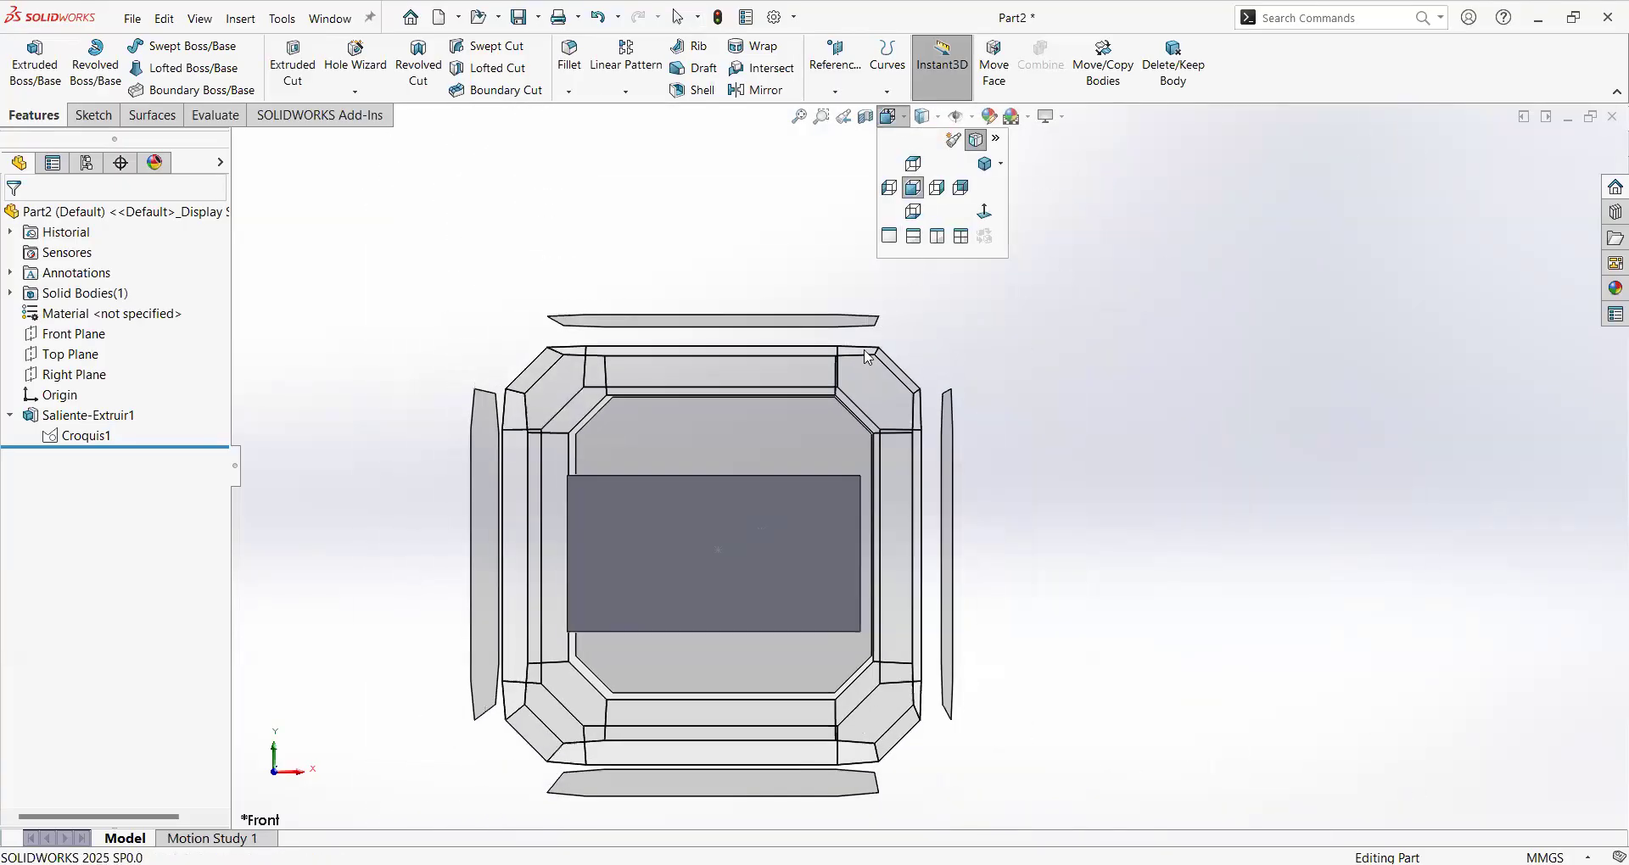
{"action": "left_click", "coordinate": [893, 119]}
{"action": "left_click", "coordinate": [907, 126]}
{"action": "key", "text": "ctrl+5"}
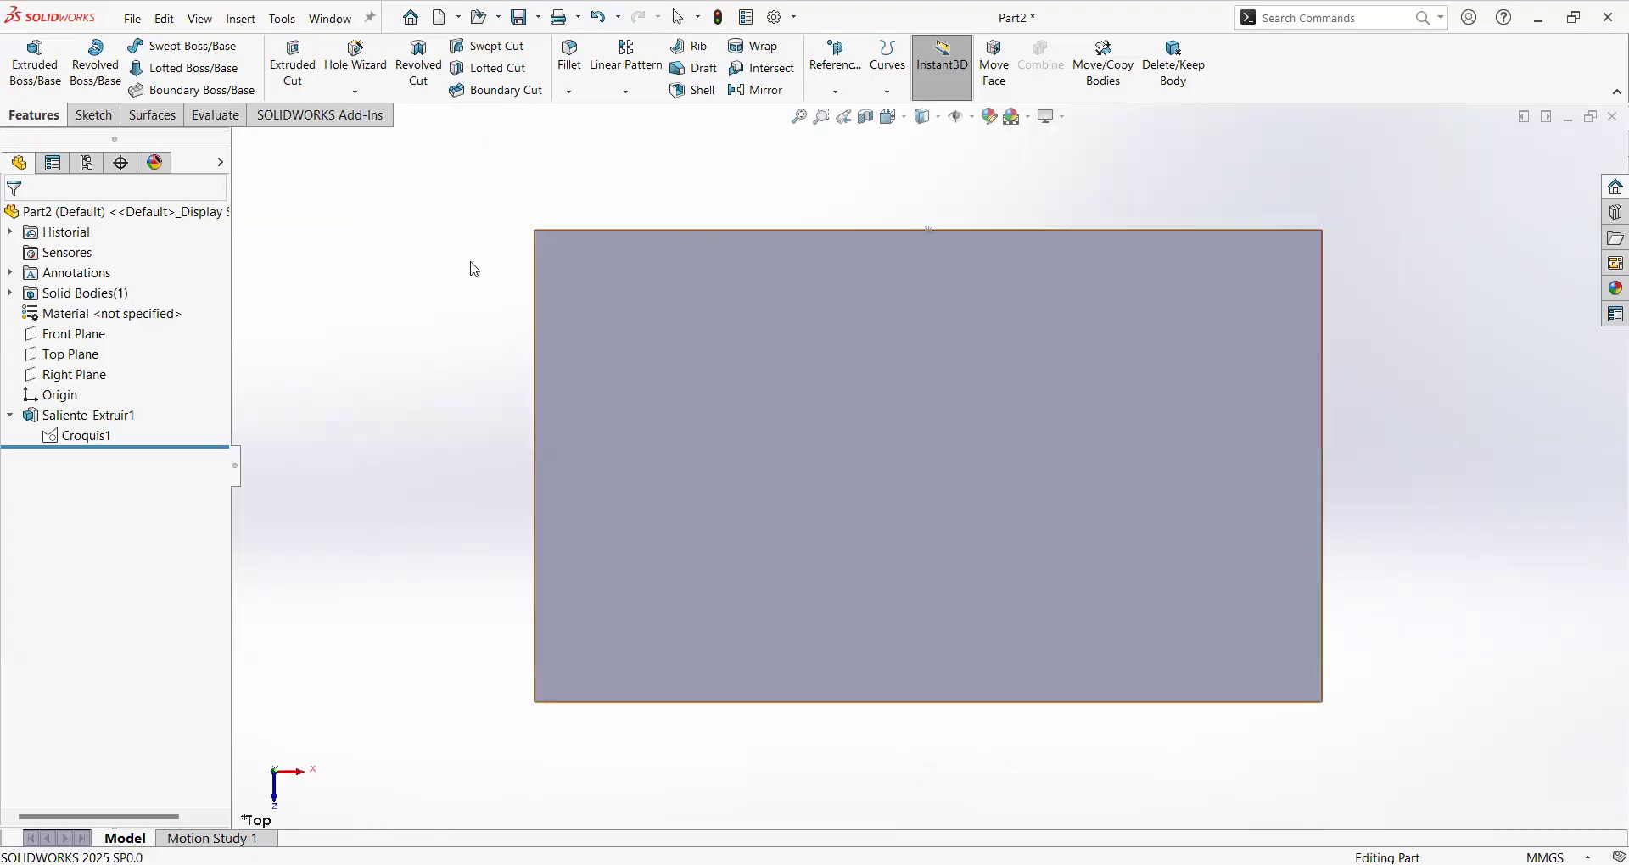
{"action": "left_click", "coordinate": [895, 118]}
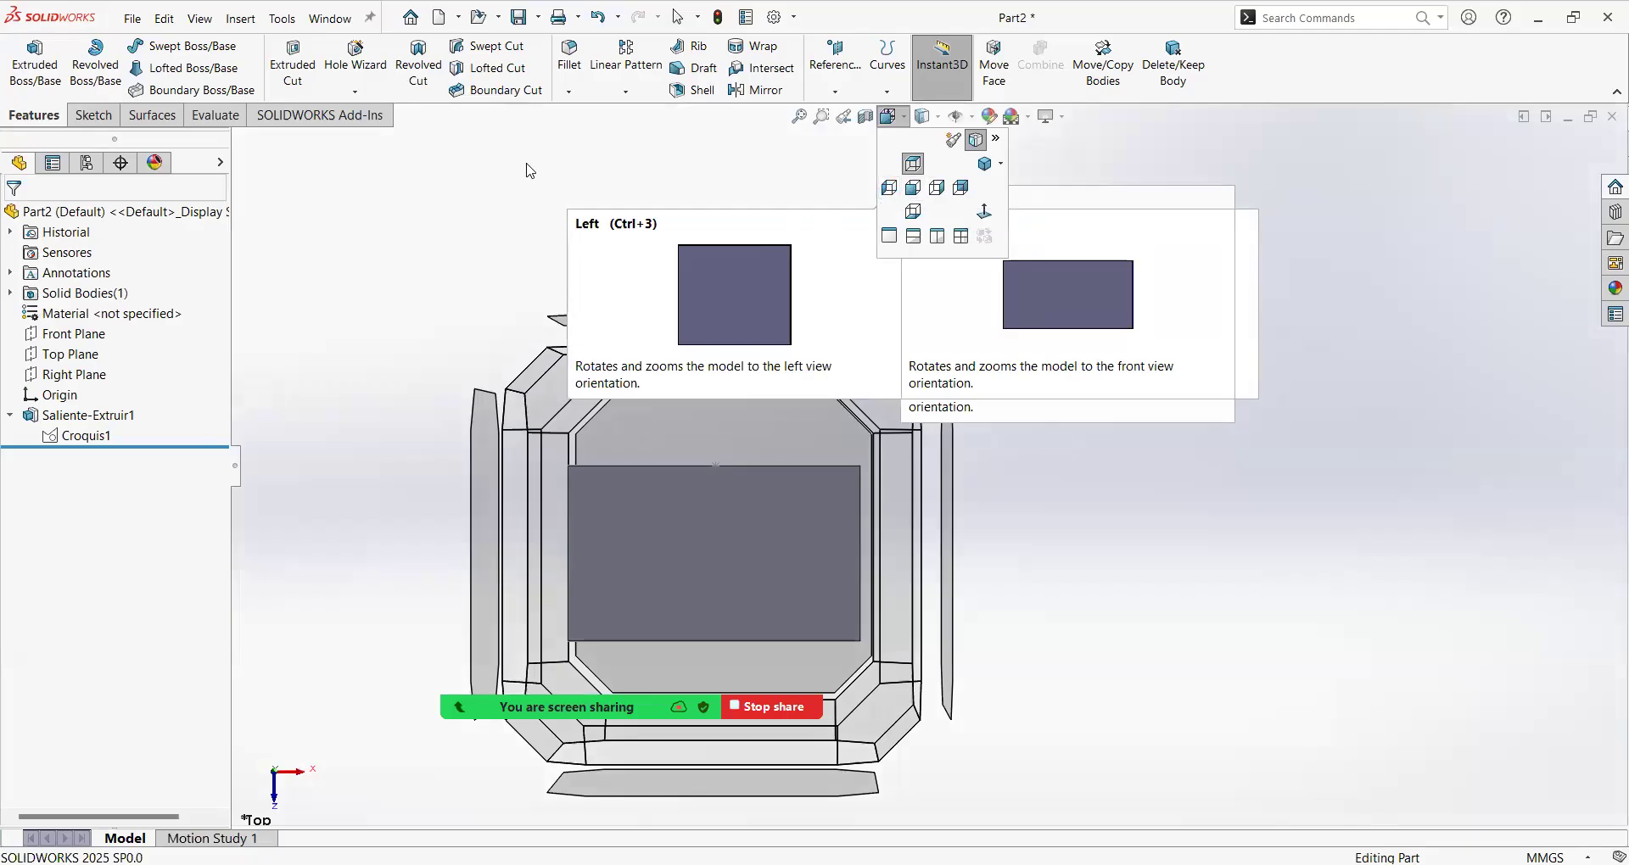
{"action": "scroll", "coordinate": [416, 339], "scroll_direction": "down", "scroll_amount": 5}
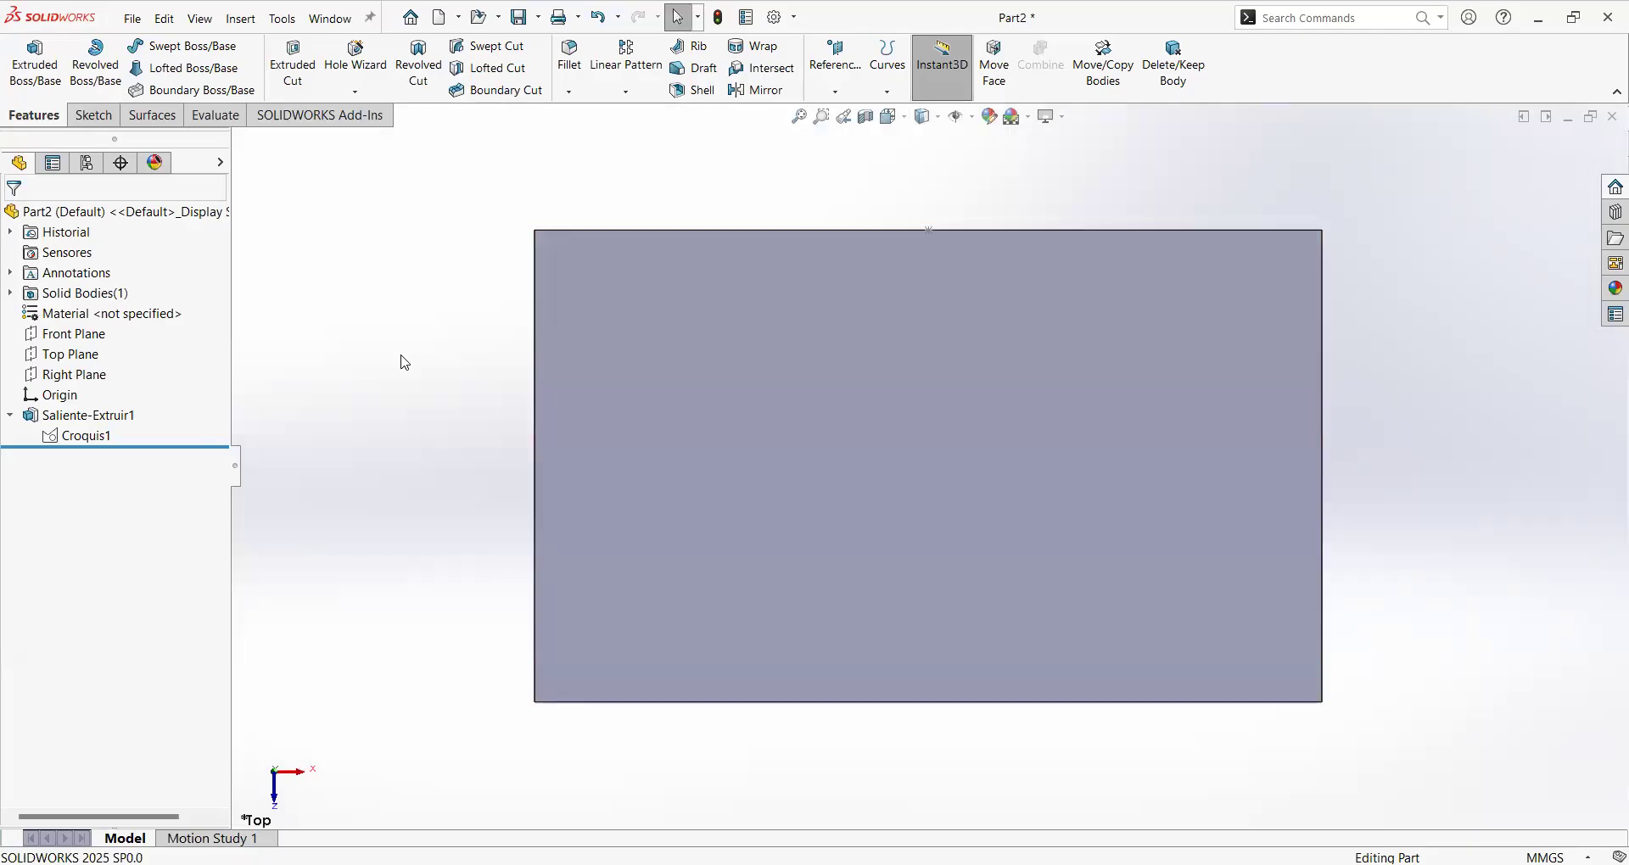
{"action": "scroll", "coordinate": [431, 350], "scroll_direction": "up", "scroll_amount": 5}
{"action": "key", "text": "space"}
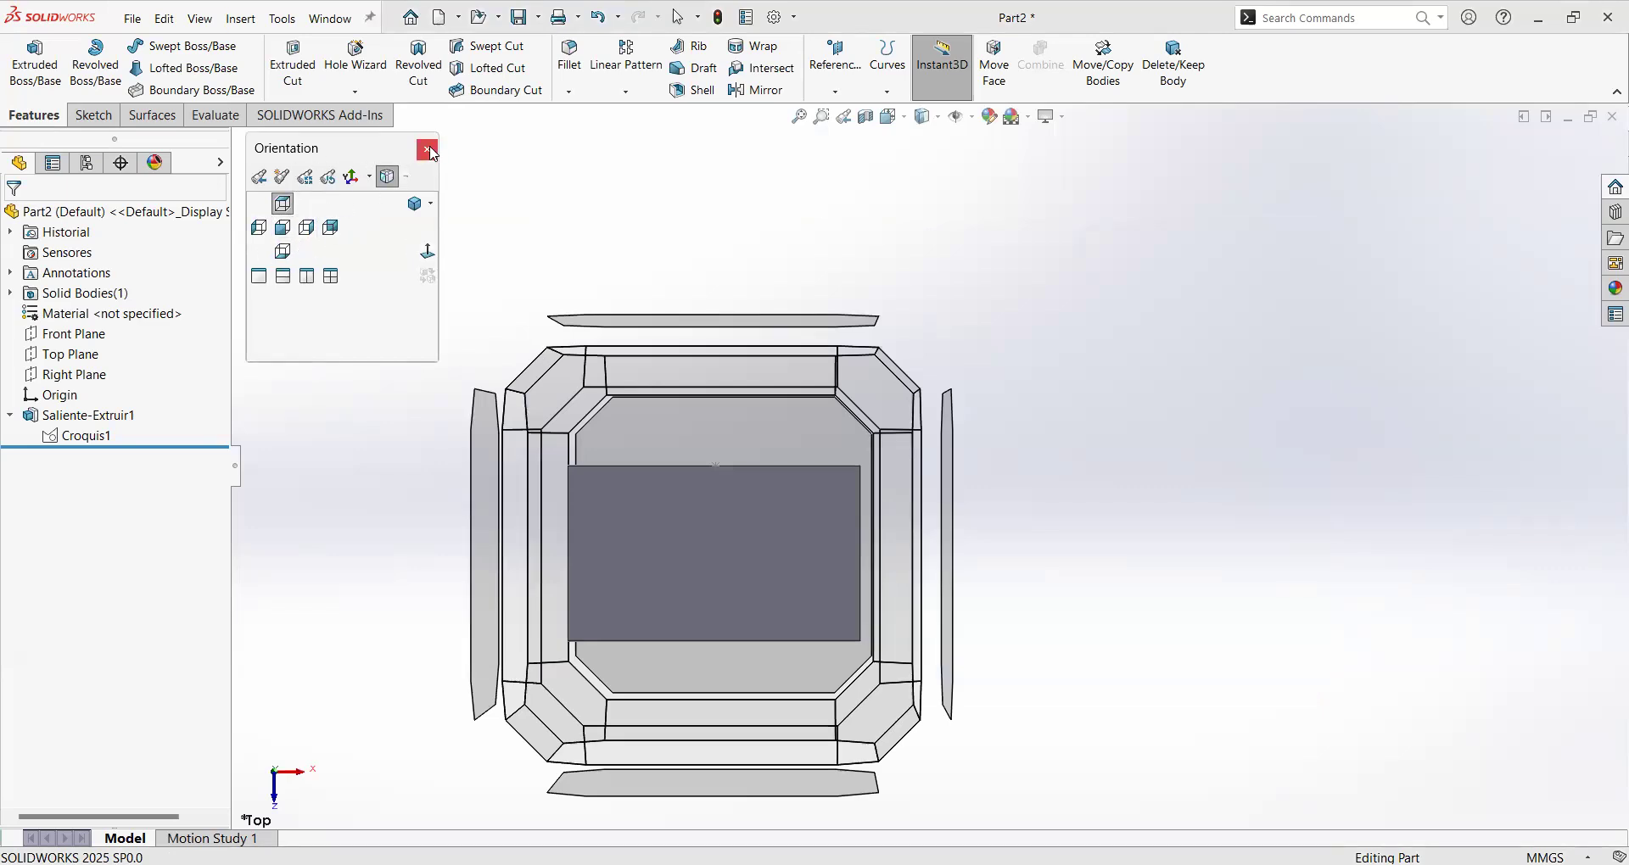
{"action": "left_click", "coordinate": [717, 226]}
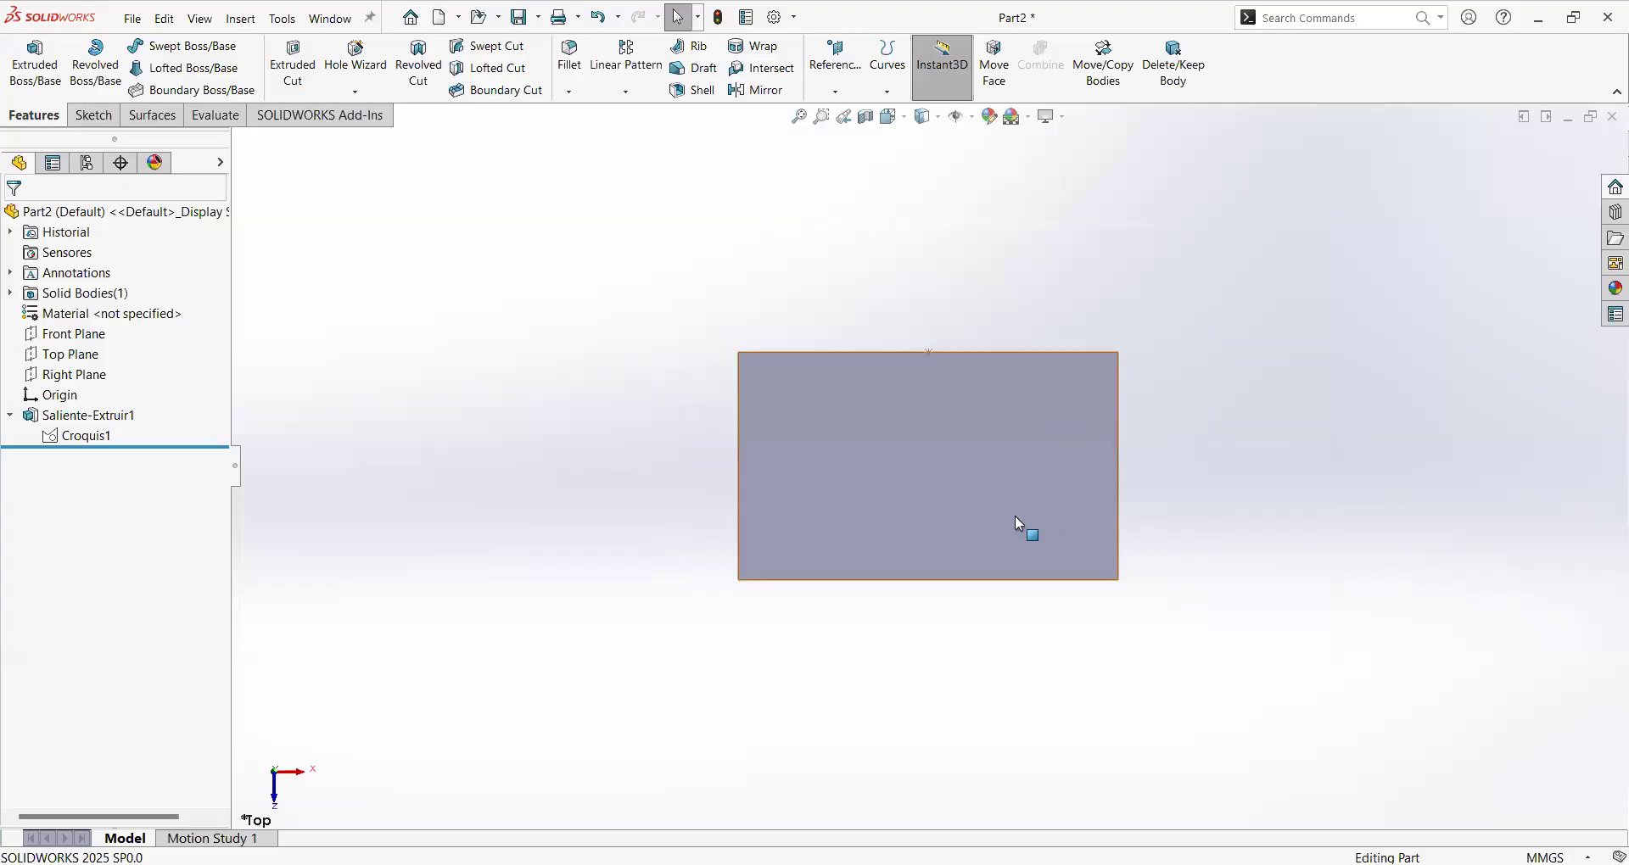
Zoom in and out on the top view of the box.
{"action": "scroll", "coordinate": [1017, 515], "scroll_direction": "up", "scroll_amount": 3}
{"action": "scroll", "coordinate": [1014, 507], "scroll_direction": "down", "scroll_amount": 5}
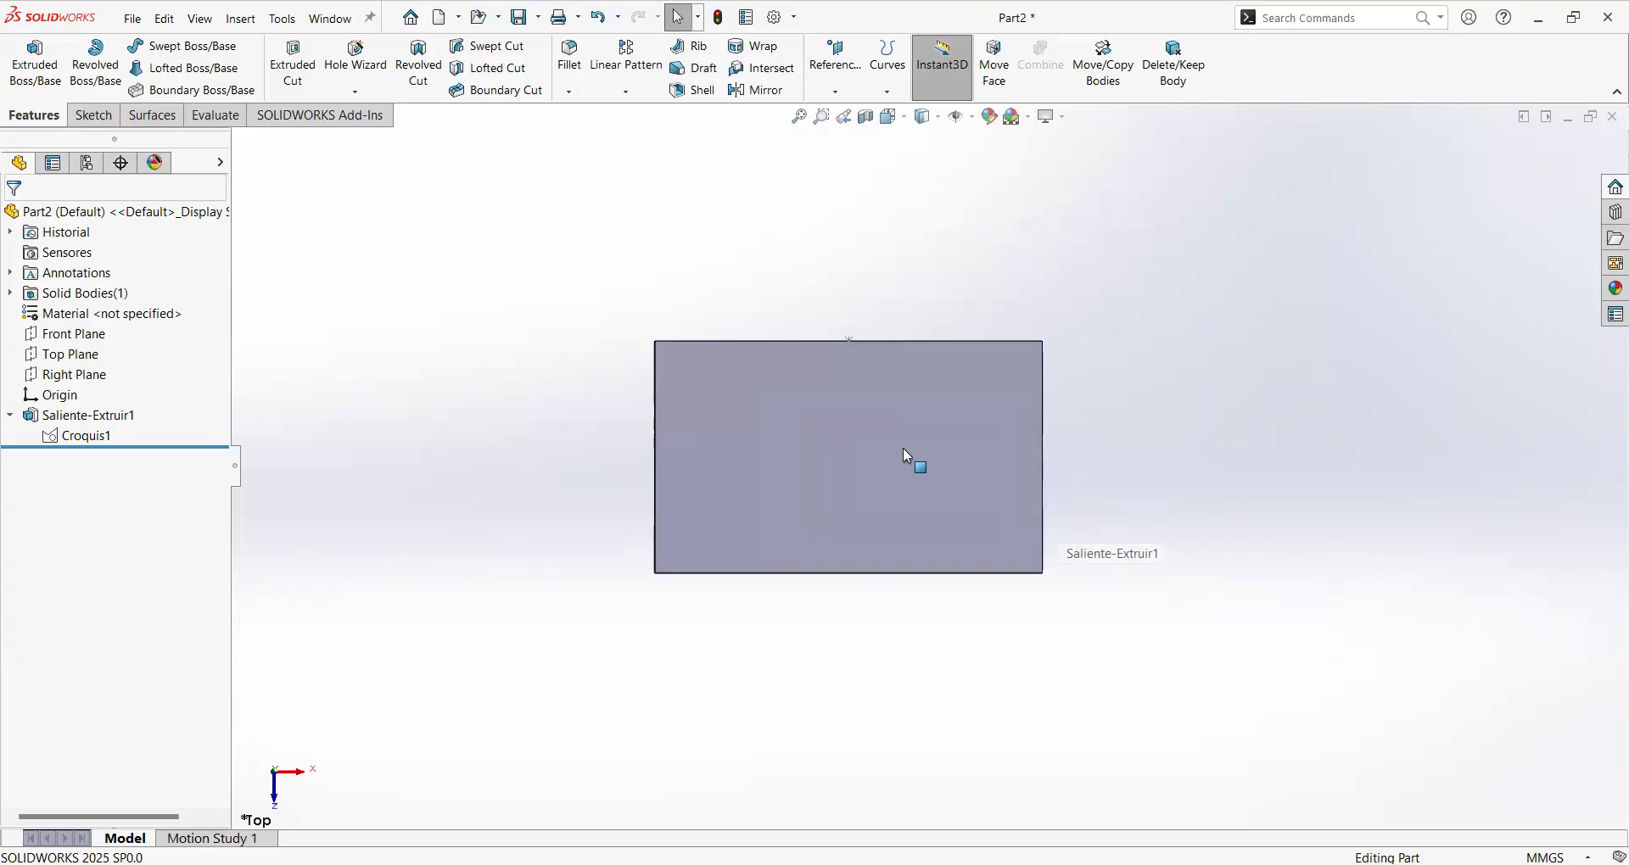
{"action": "scroll", "coordinate": [906, 458], "scroll_direction": "up", "scroll_amount": 3}
{"action": "scroll", "coordinate": [884, 466], "scroll_direction": "down", "scroll_amount": 3}
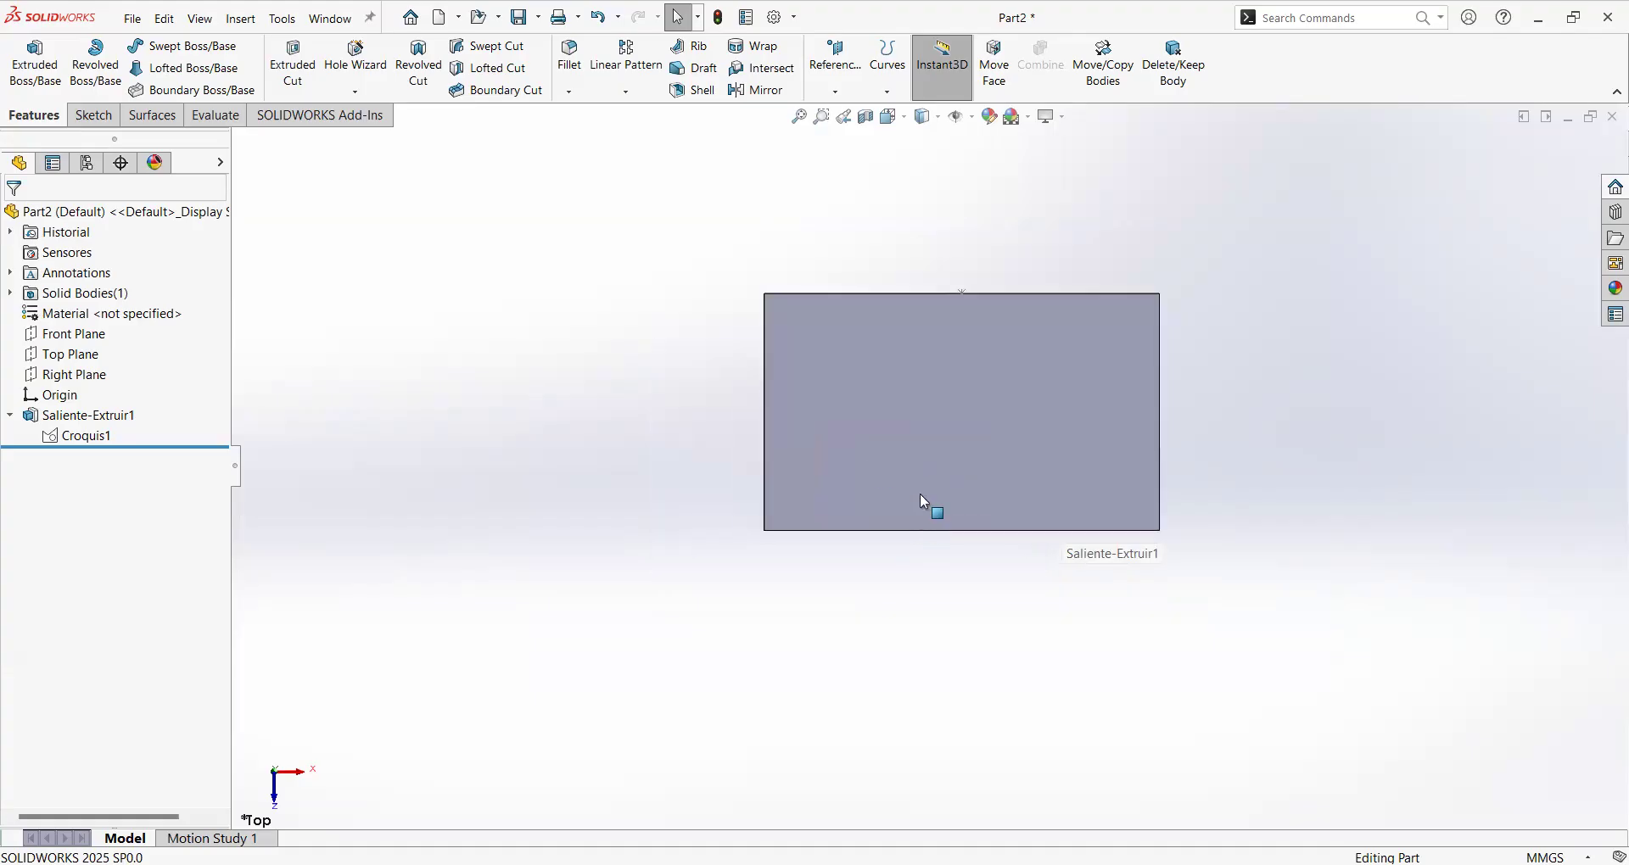
{"action": "scroll", "coordinate": [942, 475], "scroll_direction": "up", "scroll_amount": 1}
{"action": "scroll", "coordinate": [905, 520], "scroll_direction": "down", "scroll_amount": 3}
{"action": "scroll", "coordinate": [909, 538], "scroll_direction": "up", "scroll_amount": 3}
{"action": "scroll", "coordinate": [998, 520], "scroll_direction": "down", "scroll_amount": 4}
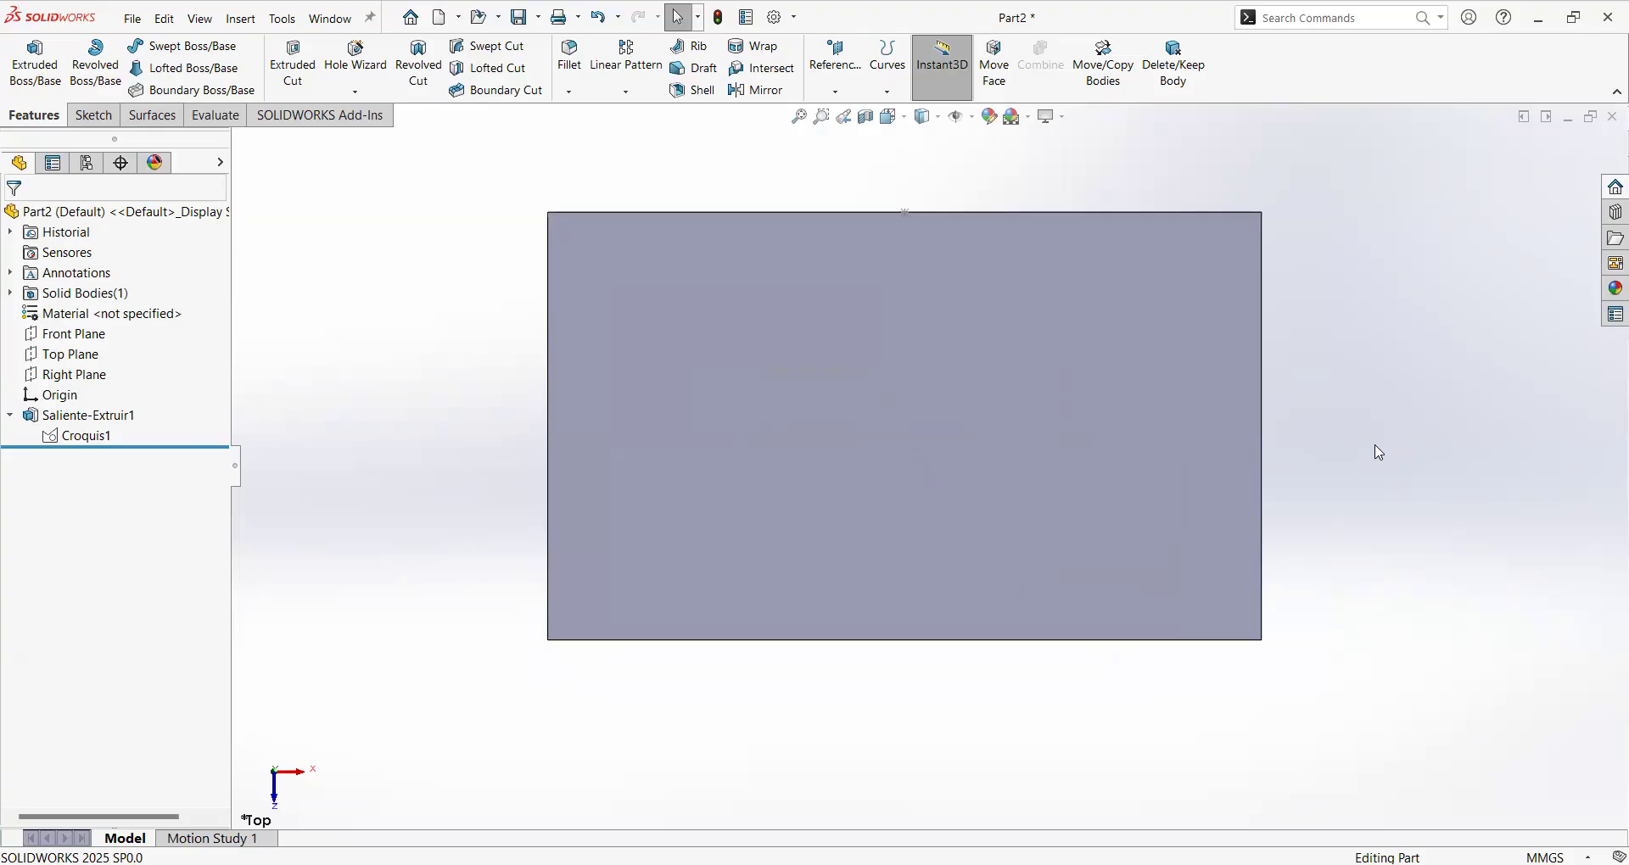
Rotate with arrow keys and Ctrl+7, then orbit to a three-quarter view of top, front and side.
{"action": "key", "text": "Up"}
{"action": "key", "text": "Up"}
{"action": "key", "text": "Up"}
{"action": "key", "text": "Right"}
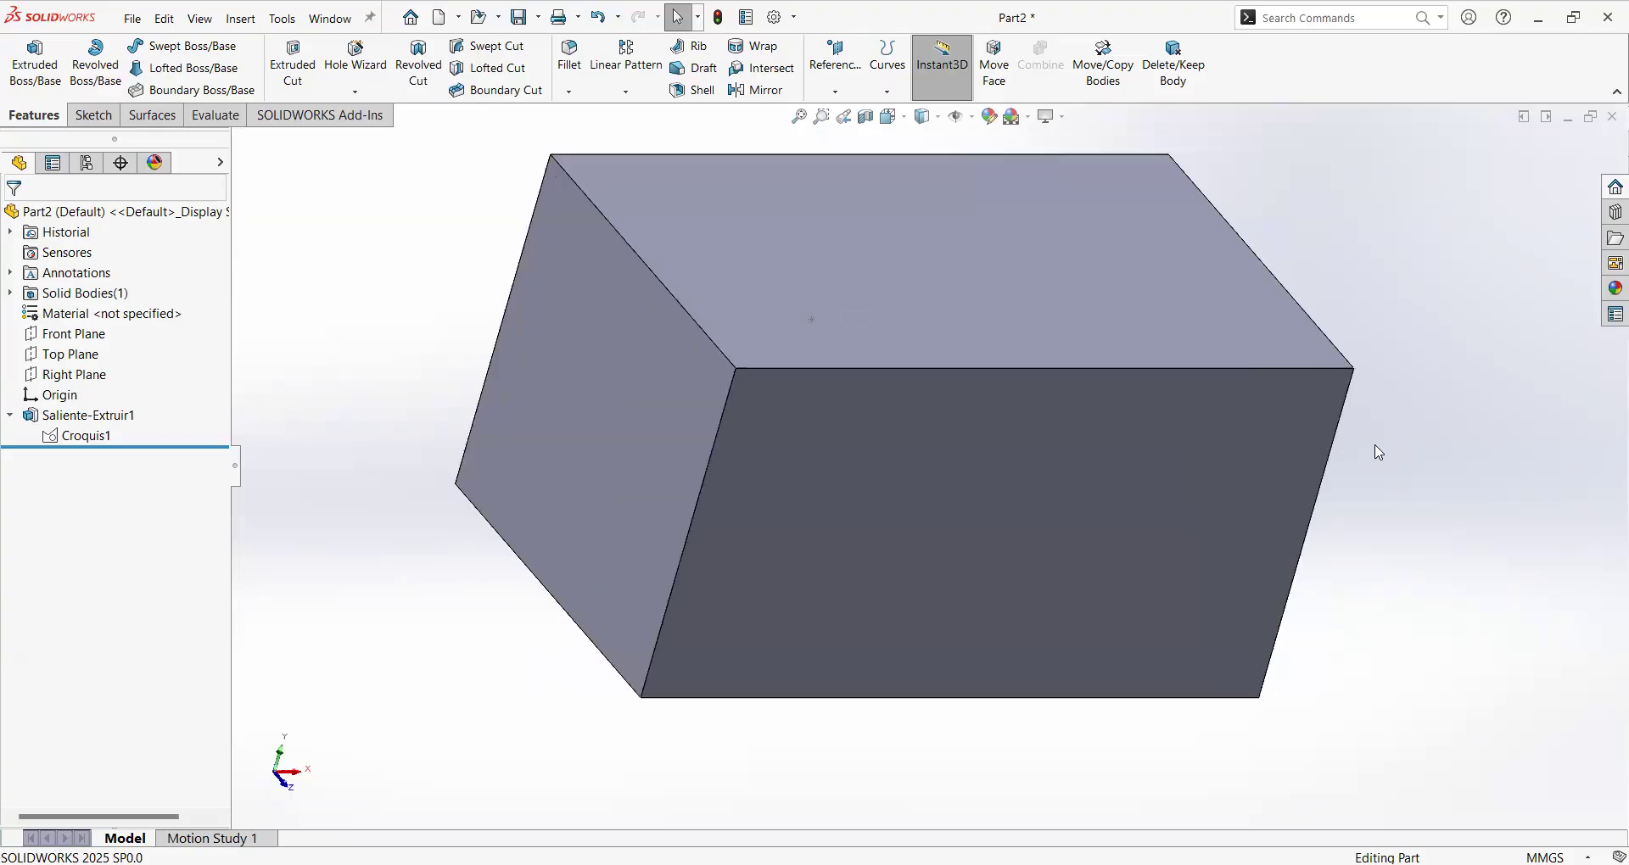
{"action": "key", "text": "Left"}
{"action": "key", "text": "Left"}
{"action": "key", "text": "Up"}
{"action": "key", "text": "Up"}
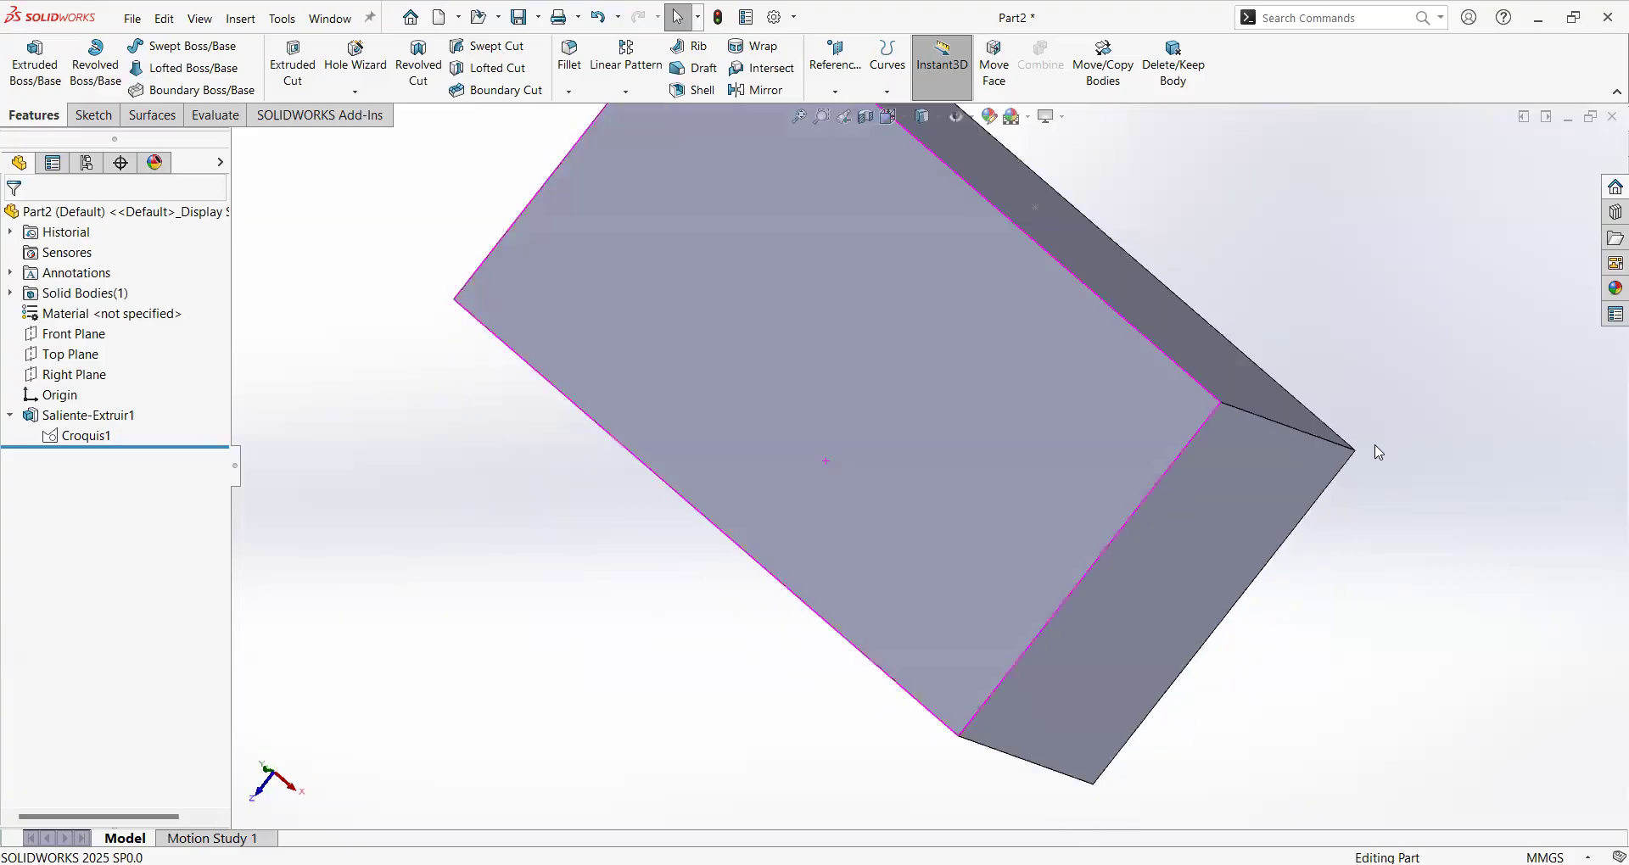
{"action": "key", "text": "ctrl+7"}
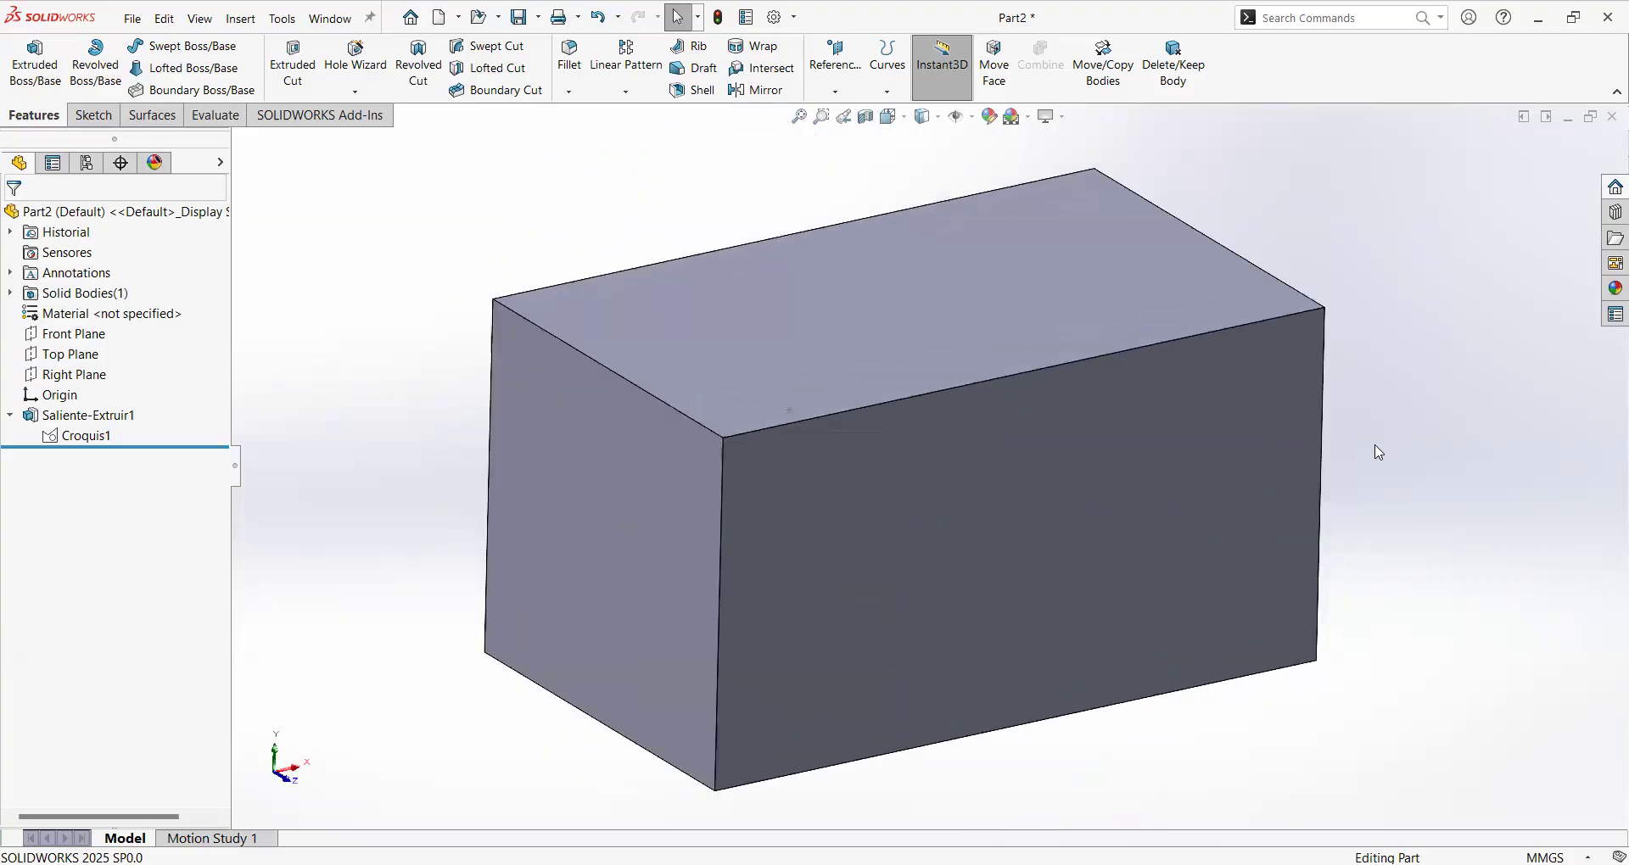
{"action": "key", "text": "Down"}
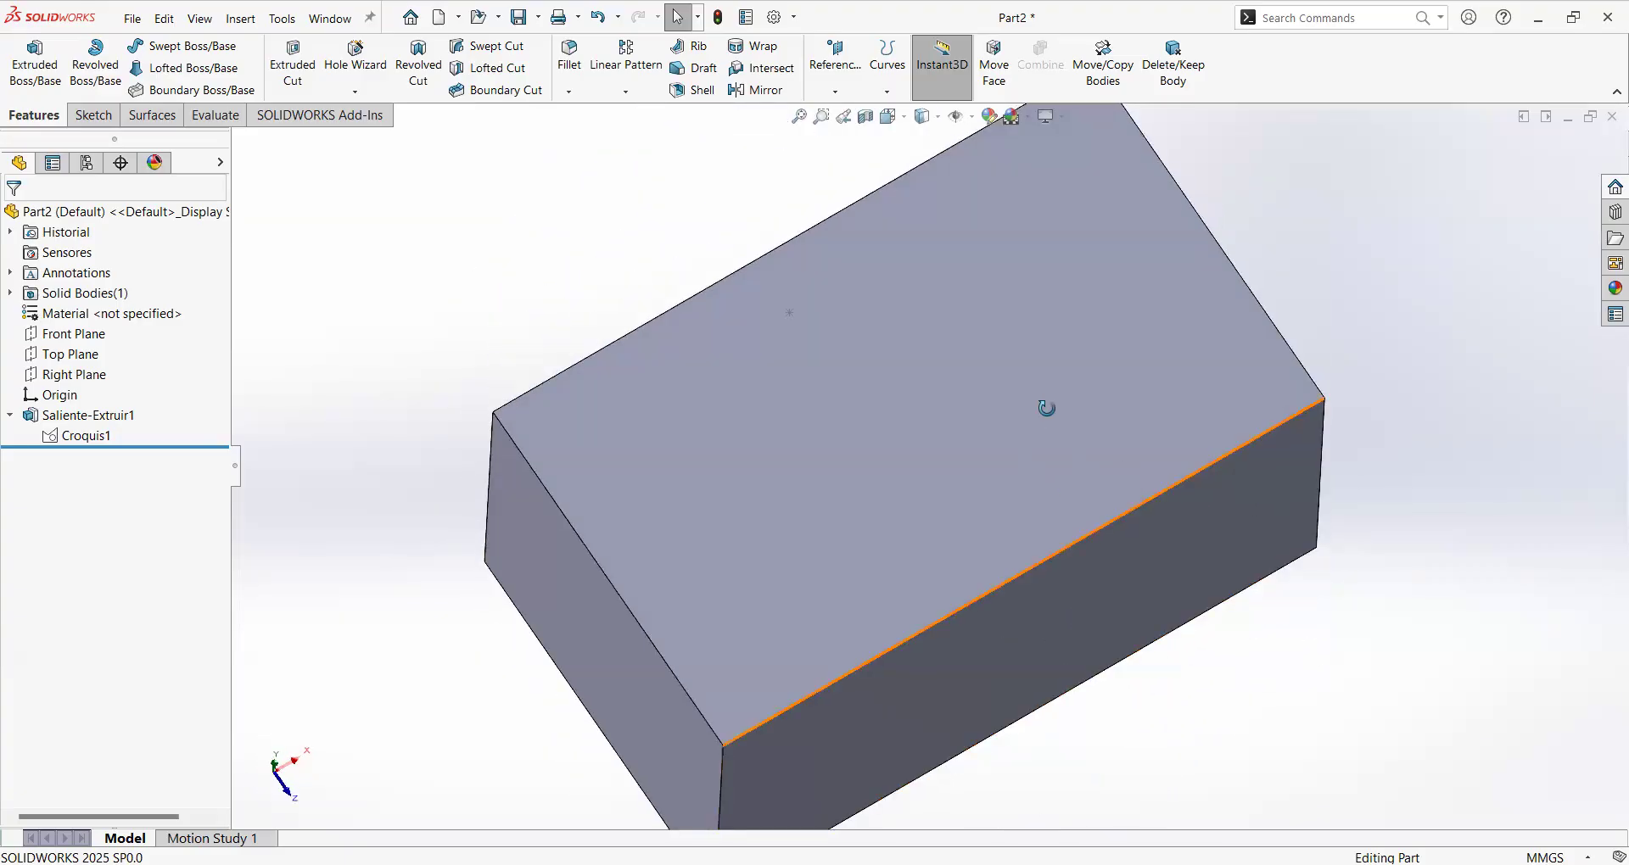
{"action": "middle_click_drag", "start_coordinate": [1046, 408], "coordinate": [771, 306]}
{"action": "middle_click_drag", "start_coordinate": [753, 244], "coordinate": [684, 277]}
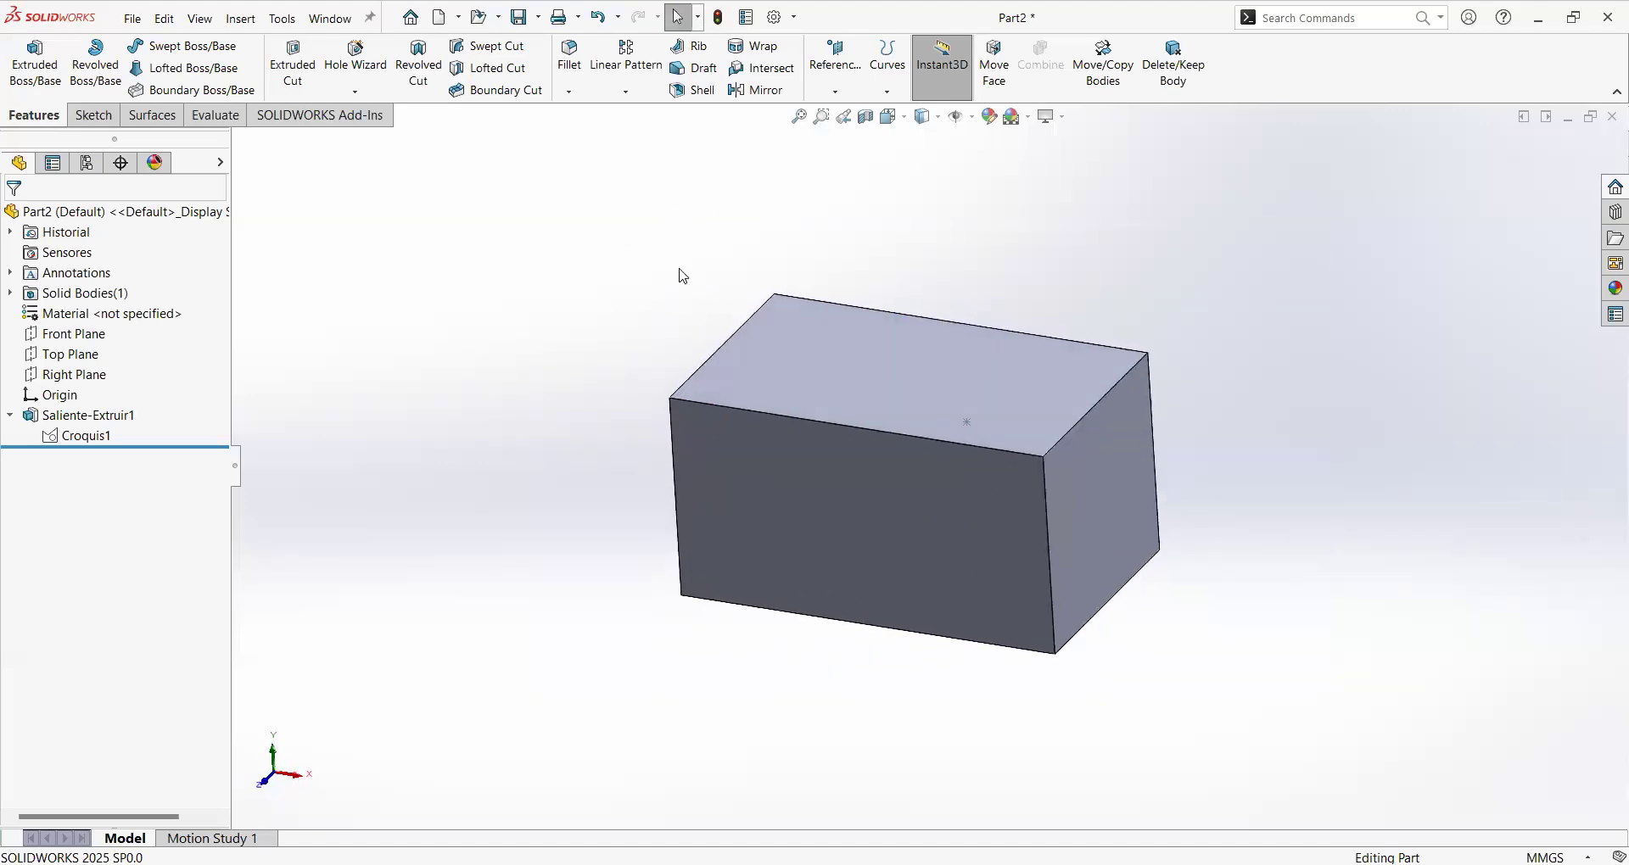
Fillet the top front edge plus the other 11 box edges with a 10 mm radius.
{"action": "left_click", "coordinate": [569, 71]}
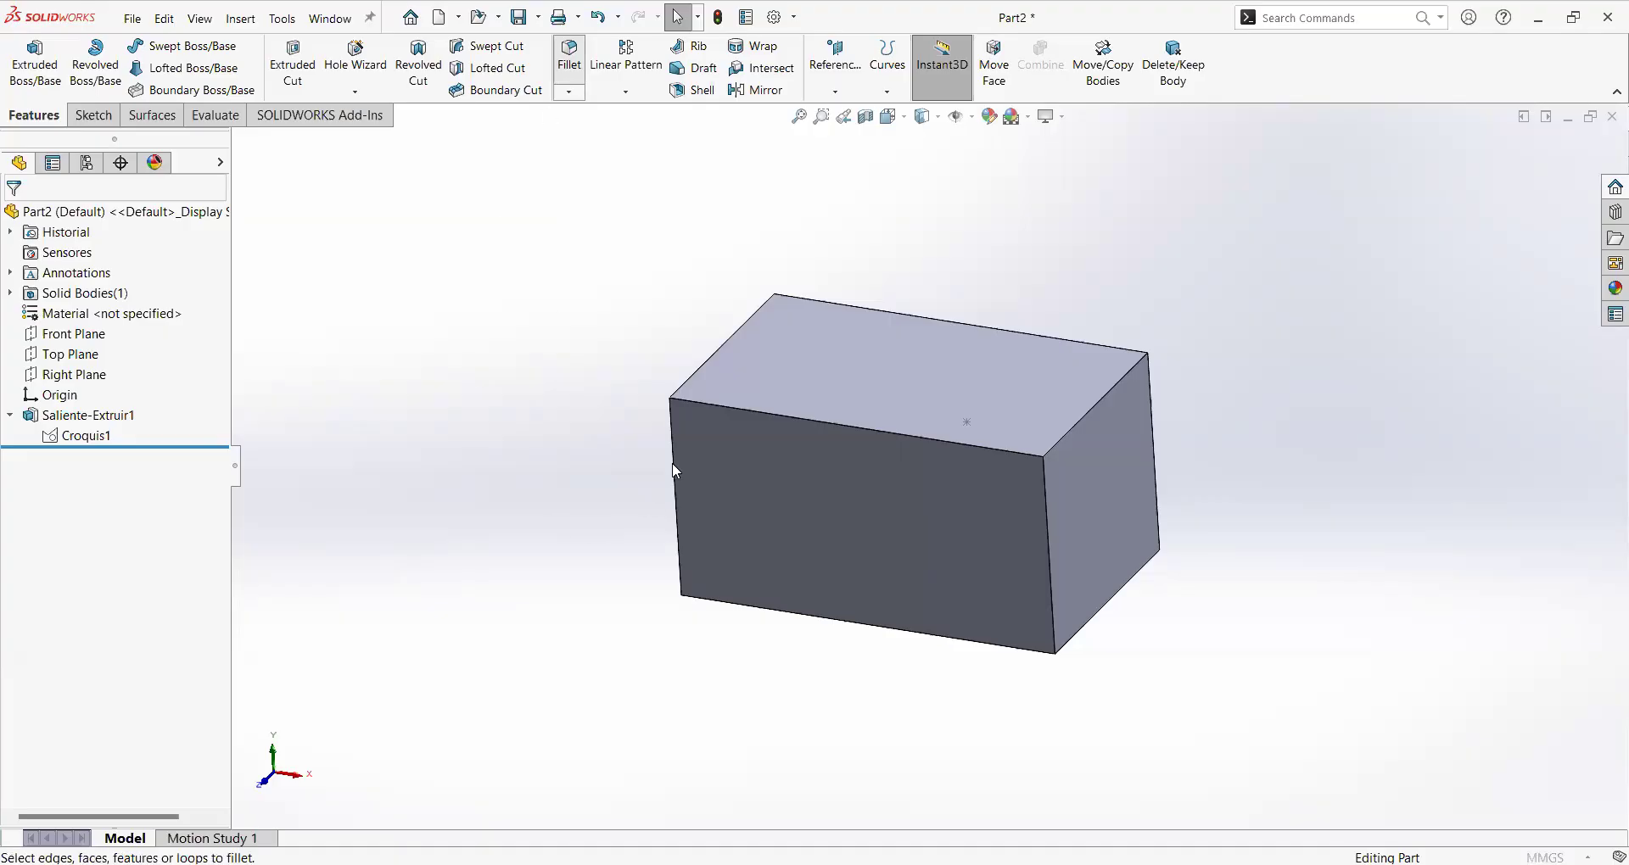
{"action": "left_click", "coordinate": [794, 423]}
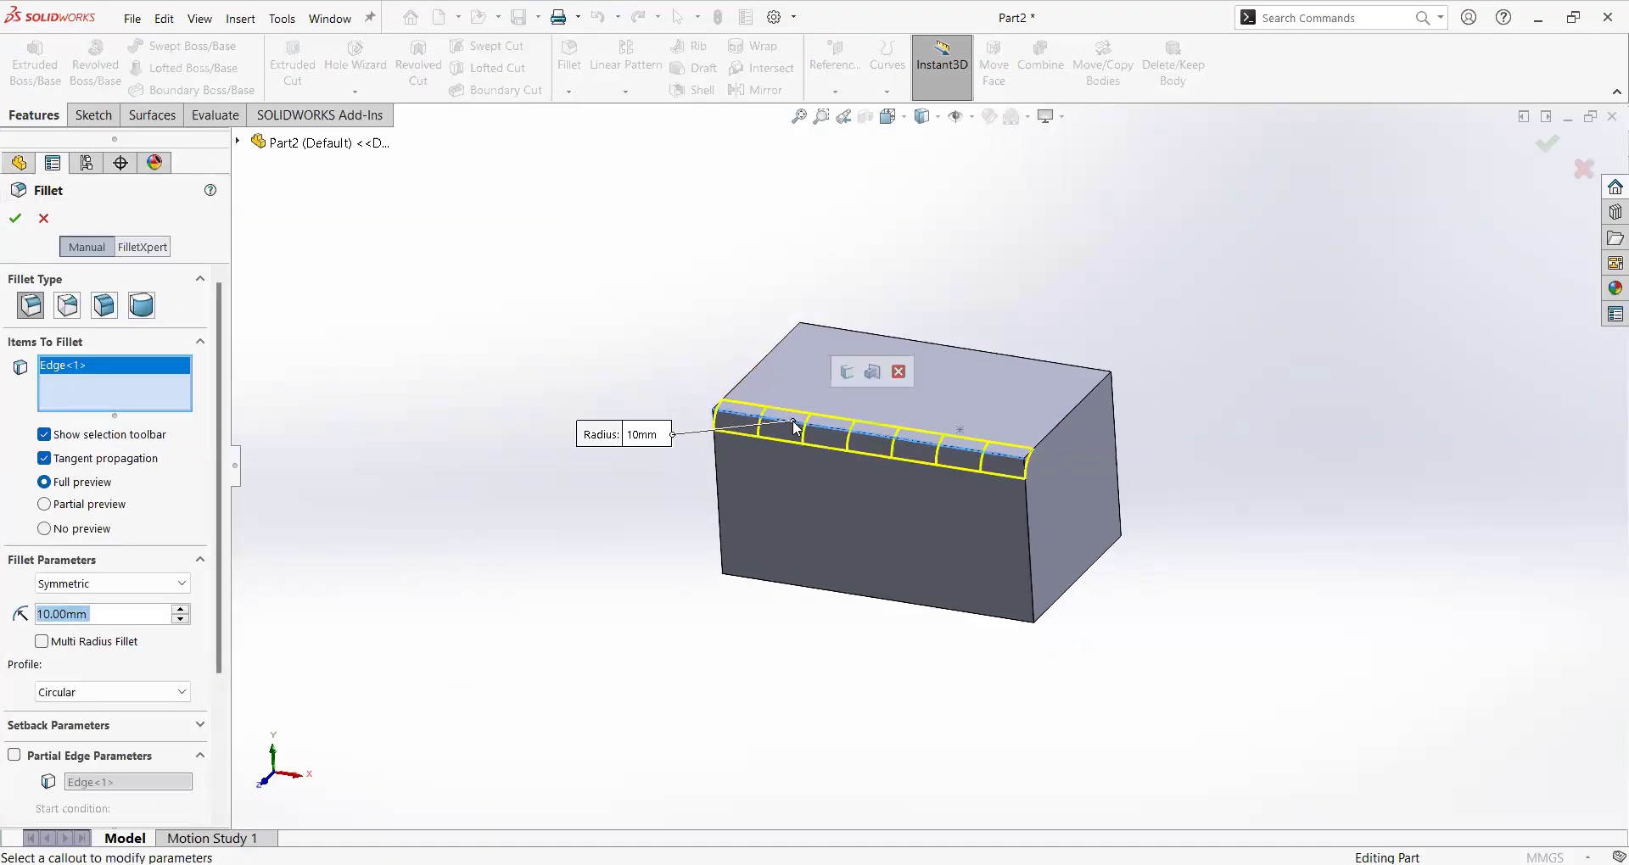
{"action": "left_click", "coordinate": [874, 380]}
{"action": "mouse_move", "coordinate": [625, 339]}
{"action": "middle_mouse_down"}
{"action": "mouse_move", "coordinate": [611, 345]}
{"action": "mouse_move", "coordinate": [690, 257]}
{"action": "mouse_move", "coordinate": [683, 320]}
{"action": "mouse_move", "coordinate": [603, 240]}
{"action": "mouse_move", "coordinate": [764, 313]}
{"action": "mouse_move", "coordinate": [925, 435]}
{"action": "mouse_move", "coordinate": [611, 331]}
{"action": "mouse_move", "coordinate": [662, 272]}
{"action": "mouse_move", "coordinate": [637, 378]}
{"action": "mouse_move", "coordinate": [615, 356]}
{"action": "middle_mouse_up"}
{"action": "key", "text": "Return"}
Fit the rounded box in the view and zoom in and out to inspect it.
{"action": "key", "text": "f"}
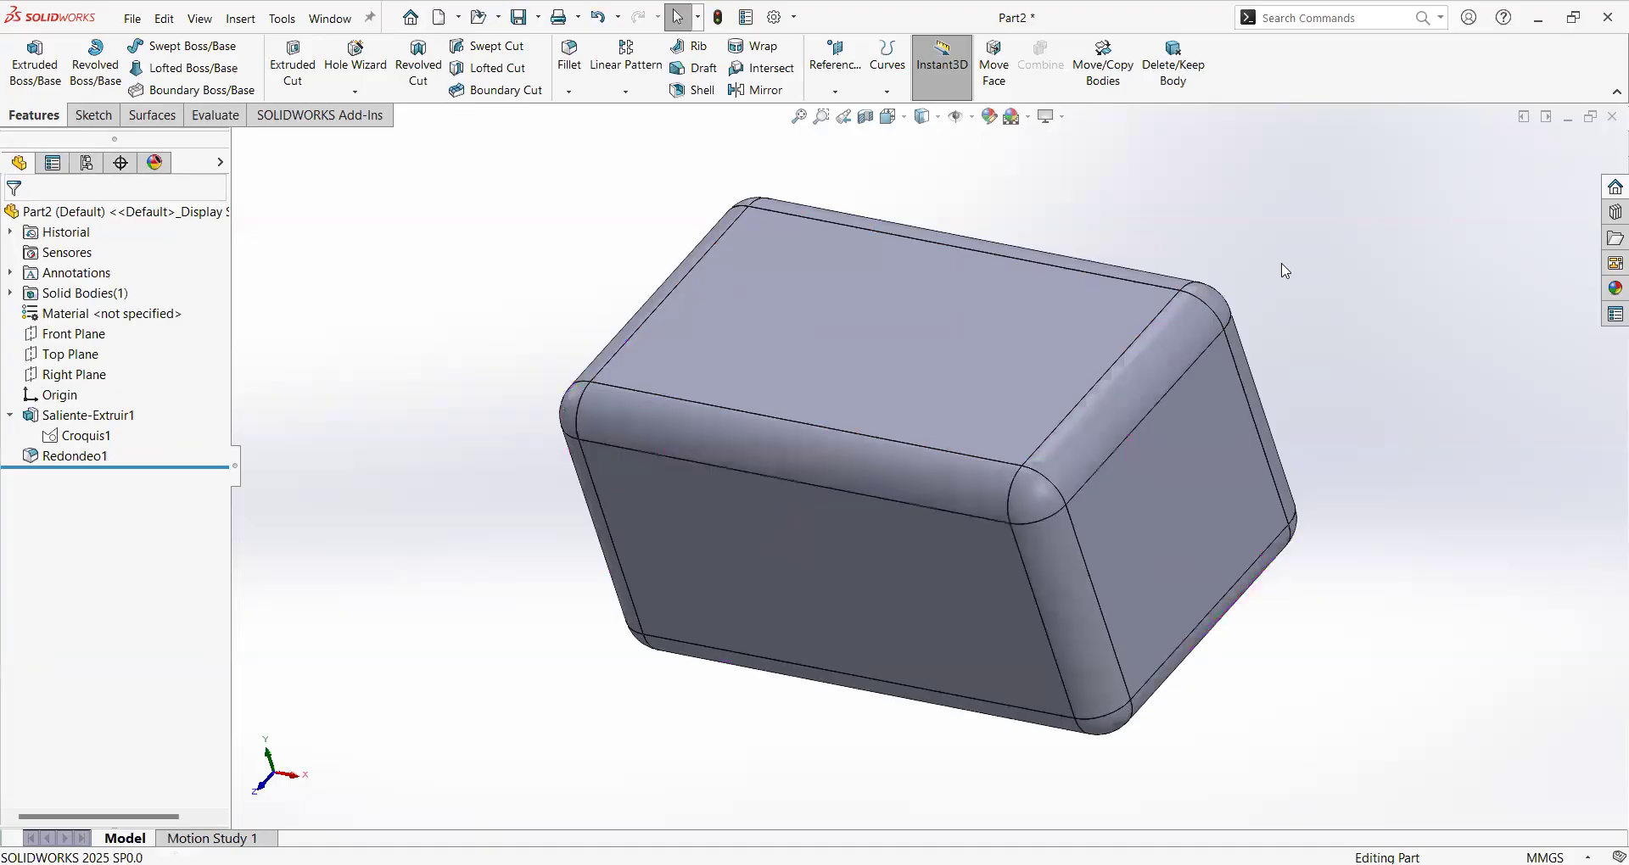
{"action": "scroll", "coordinate": [1290, 294], "scroll_direction": "up", "scroll_amount": 4}
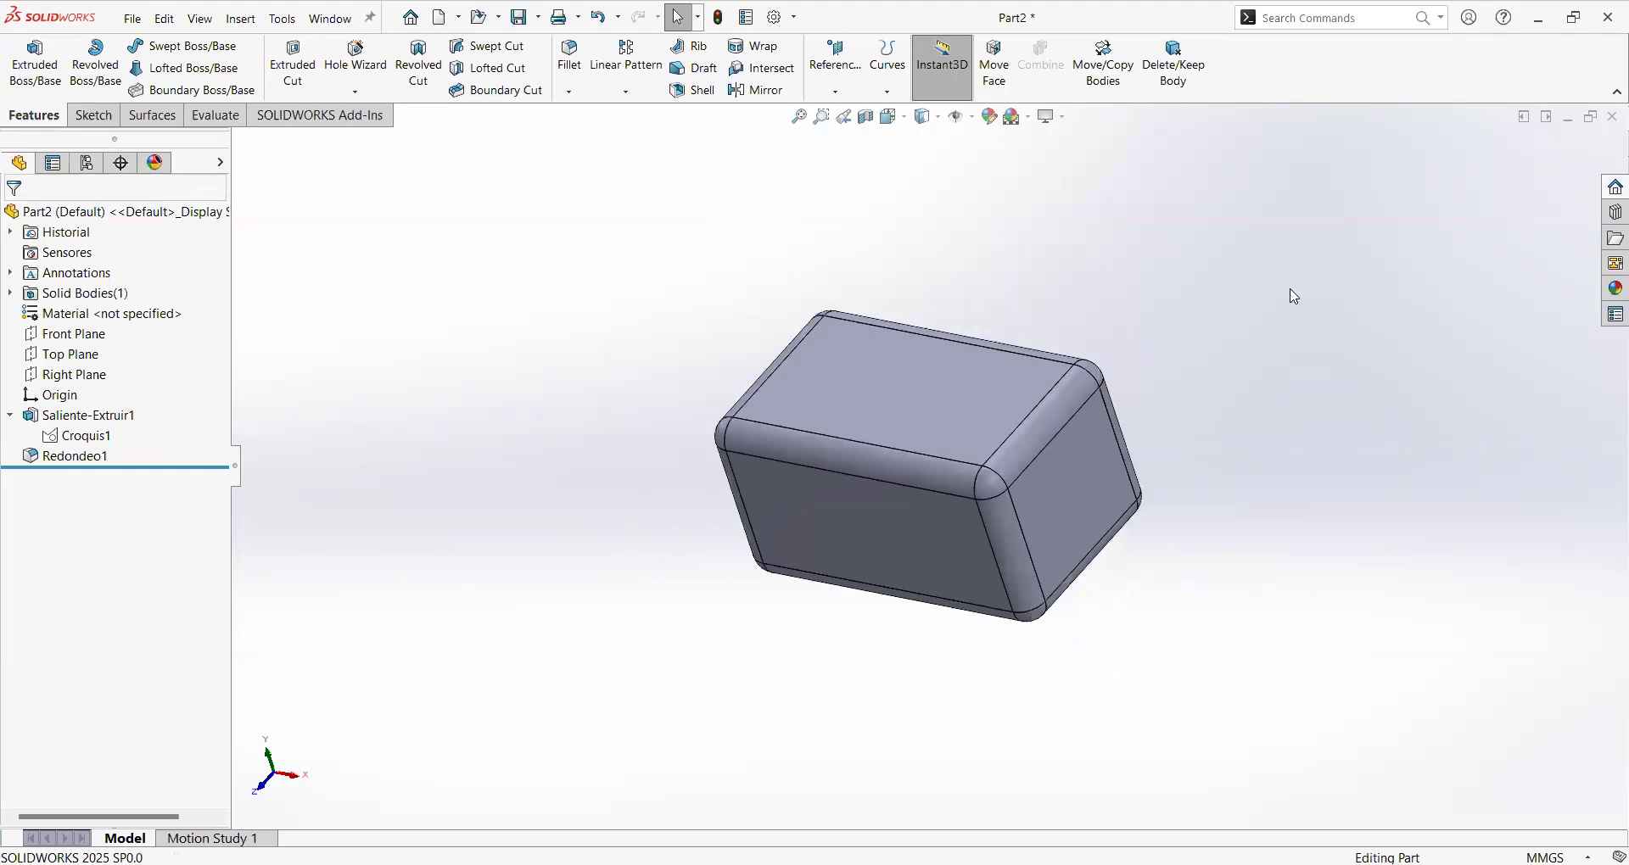
{"action": "scroll", "coordinate": [1392, 373], "scroll_direction": "down", "scroll_amount": 5}
{"action": "scroll", "coordinate": [1048, 466], "scroll_direction": "up", "scroll_amount": 1}
{"action": "scroll", "coordinate": [458, 610], "scroll_direction": "down", "scroll_amount": 2}
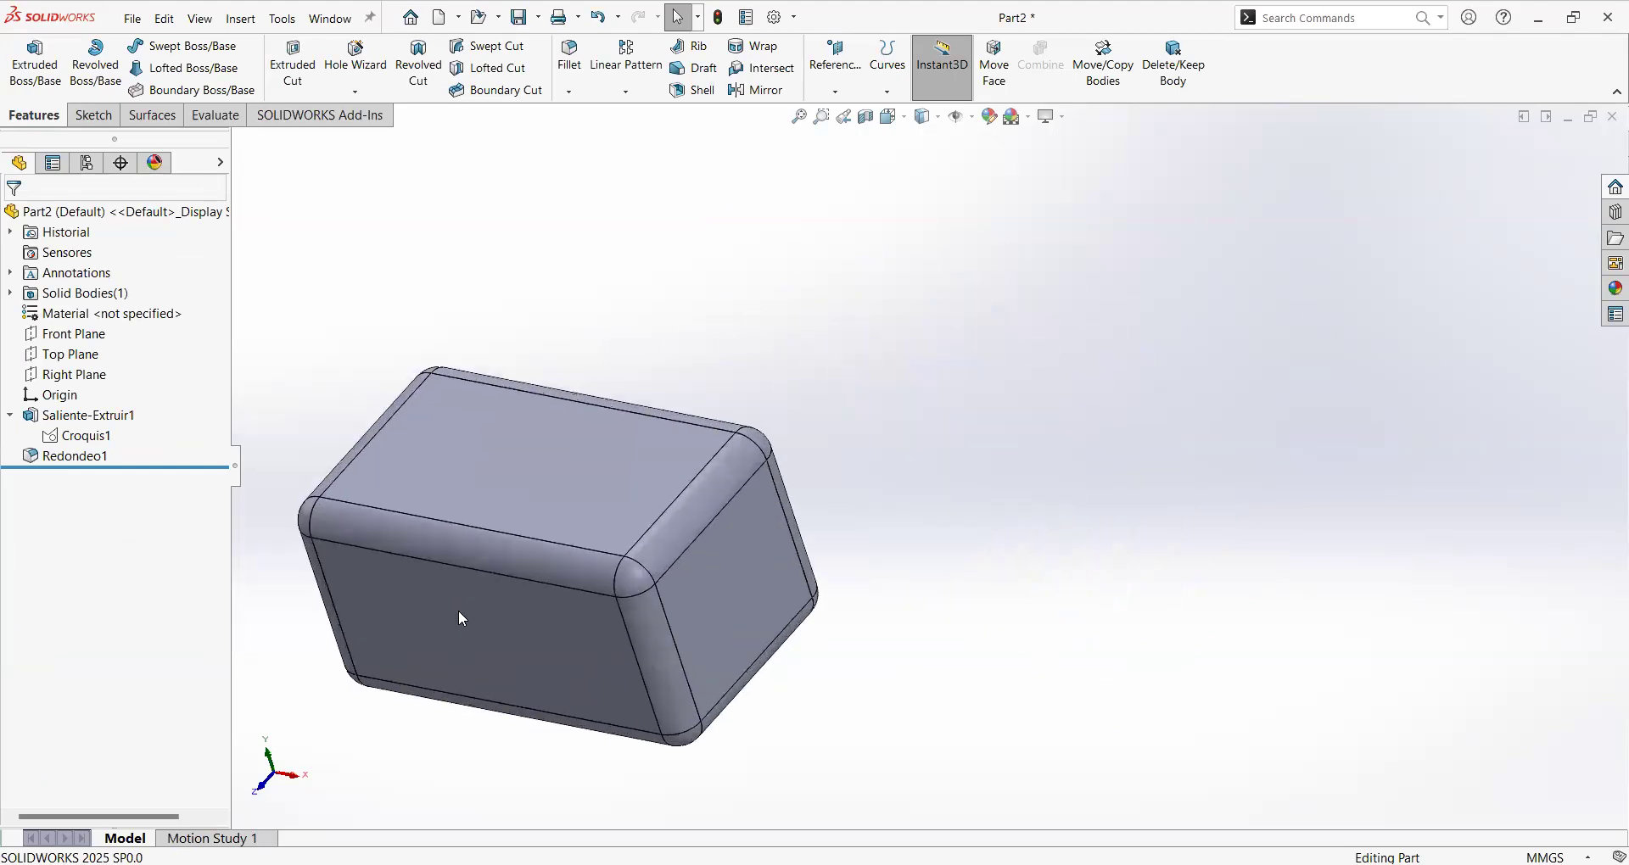